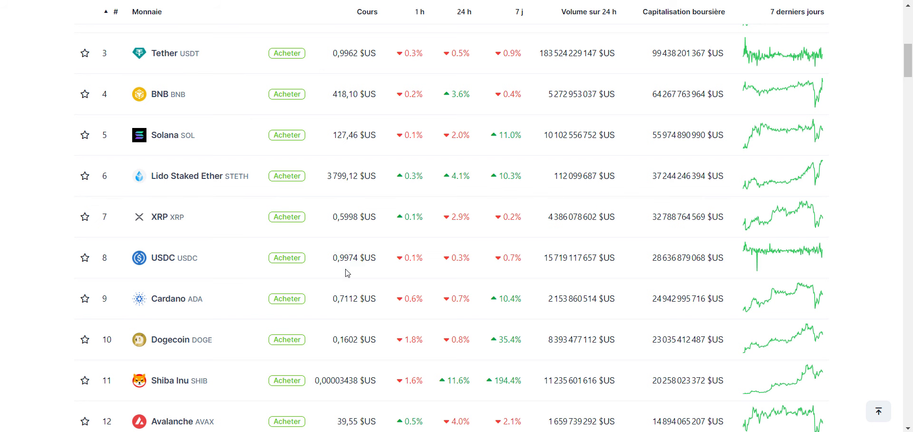
# Look through the cryptocurrency ranking and the market overview above it.
pyautogui.scroll(5, 343, 272)
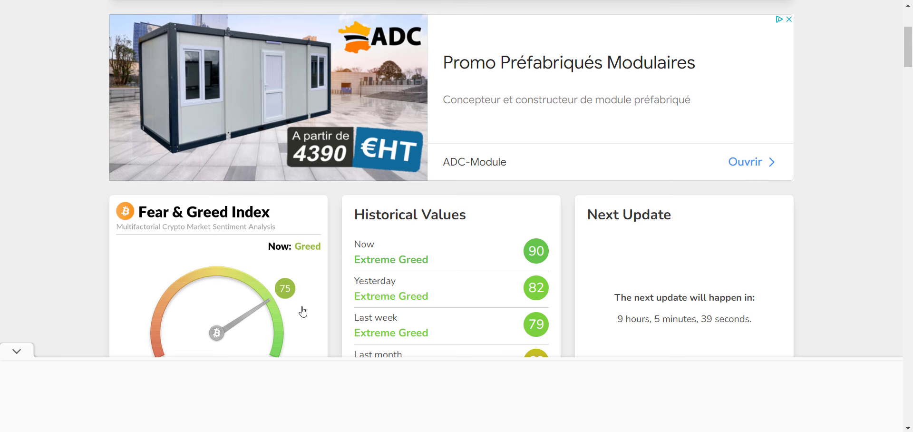
pyautogui.scroll(-1, 295, 307)
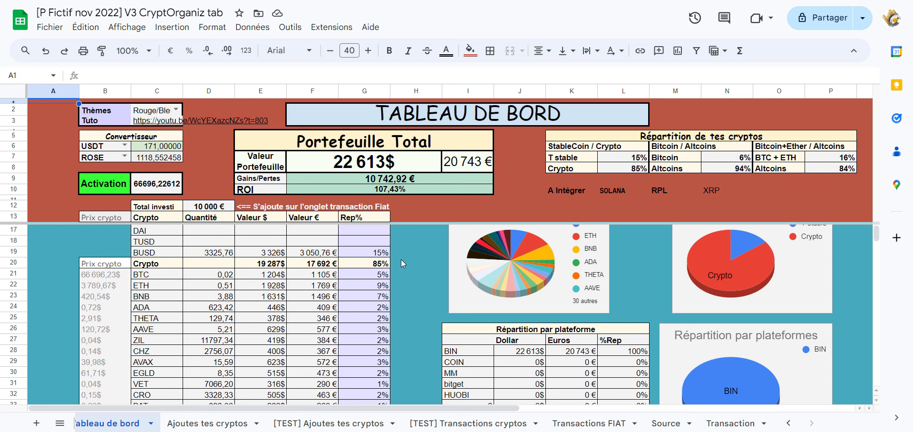
# Switch to the CryptOrganiz spreadsheet and inspect the Gains/Pertes cell in the dashboard's Portefeuille Total block.
pyautogui.scroll(1, 878, 390)
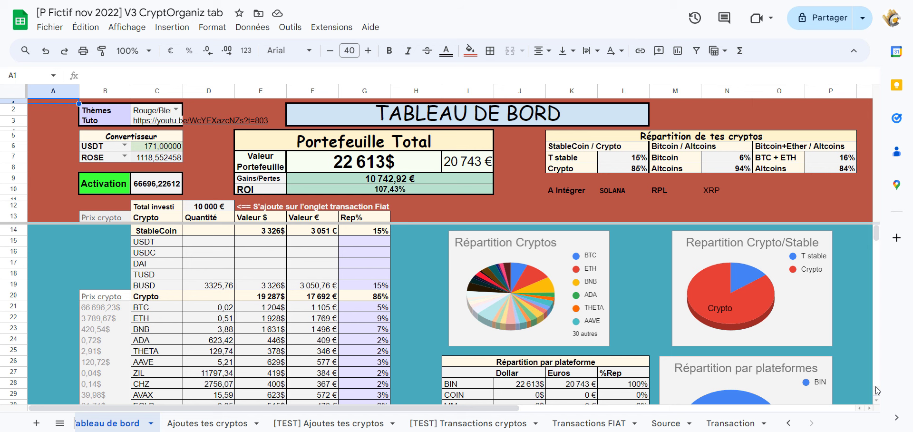
pyautogui.click(876, 400)
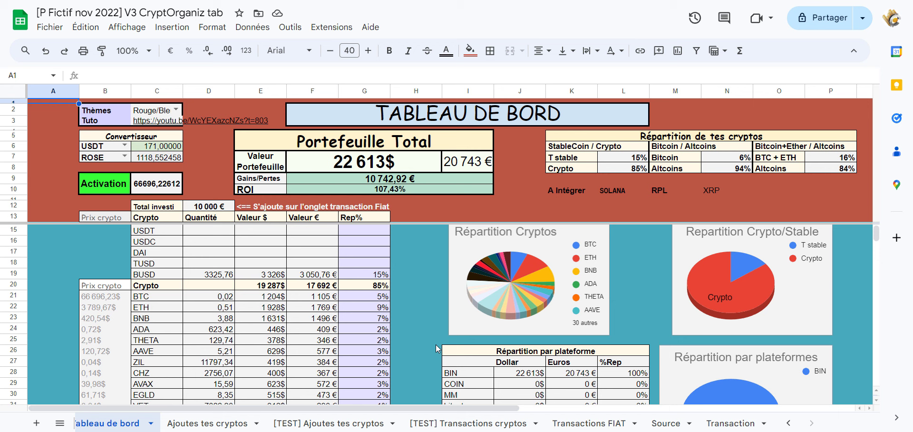
pyautogui.click(369, 183)
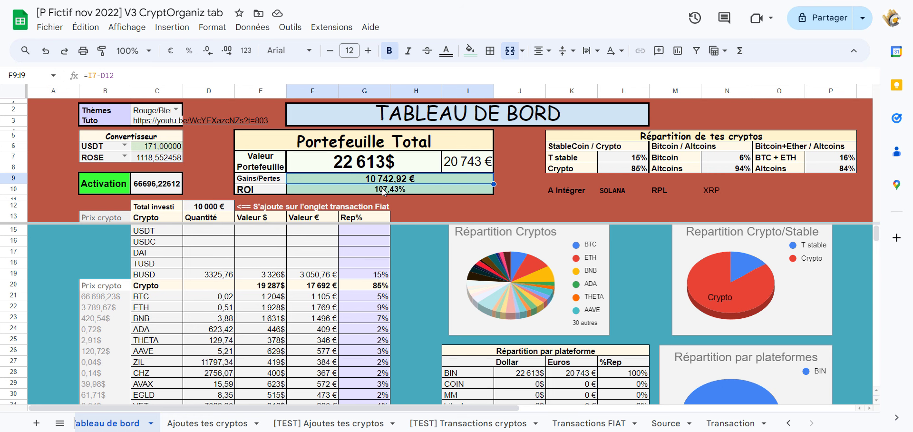
# Examine the dashboard's full list of held cryptos with their quantities, values and percentage shares.
pyautogui.scroll(-3, 165, 317)
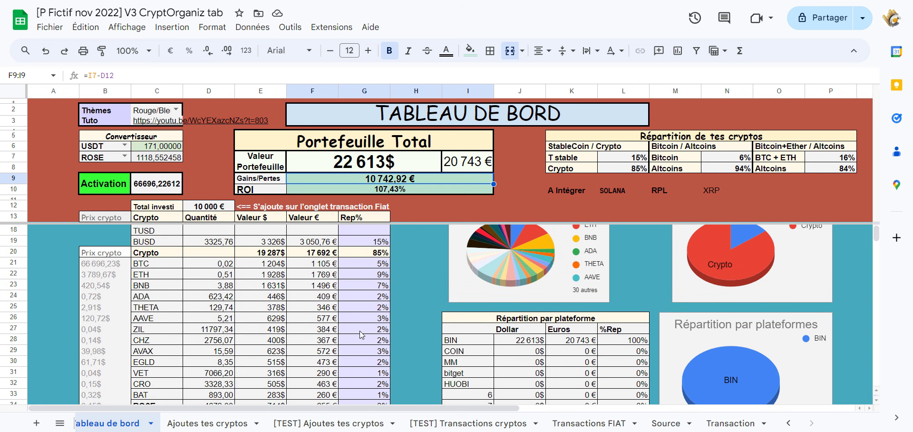
pyautogui.scroll(-1, 262, 307)
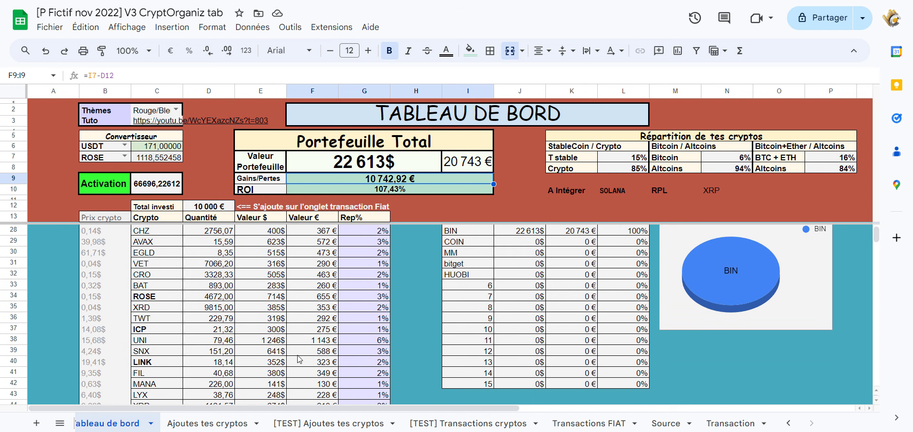
pyautogui.scroll(2, 298, 360)
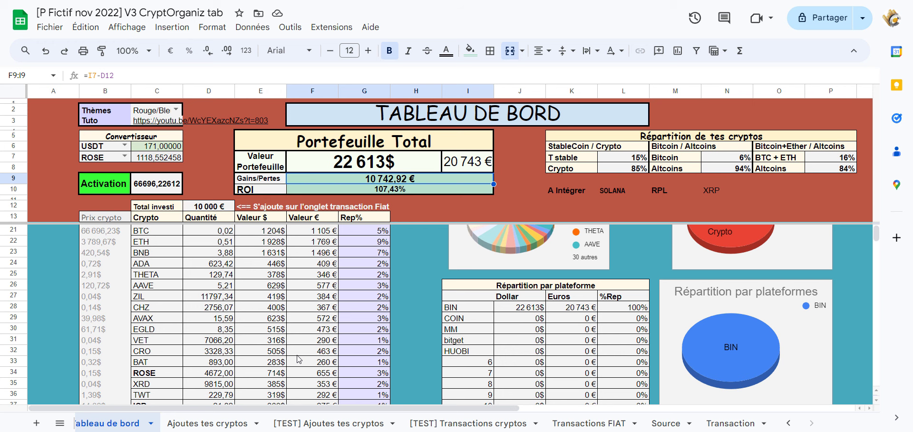
pyautogui.scroll(3, 302, 343)
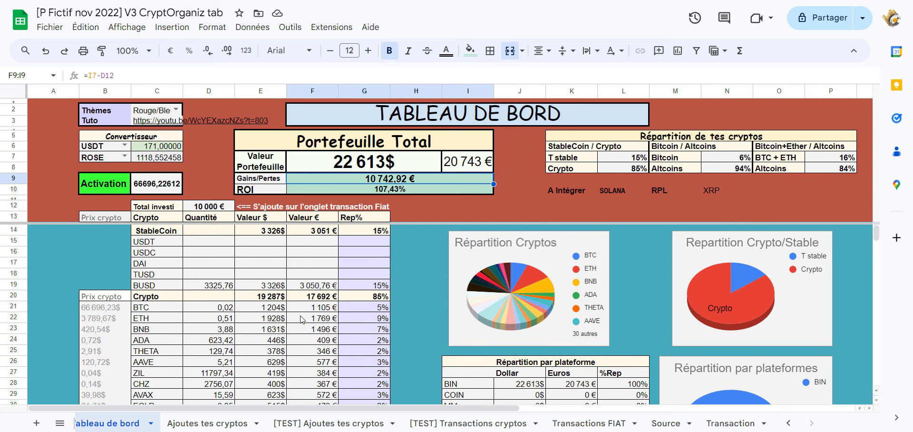
pyautogui.scroll(-3, 302, 319)
pyautogui.scroll(2, 252, 328)
pyautogui.scroll(-3, 150, 303)
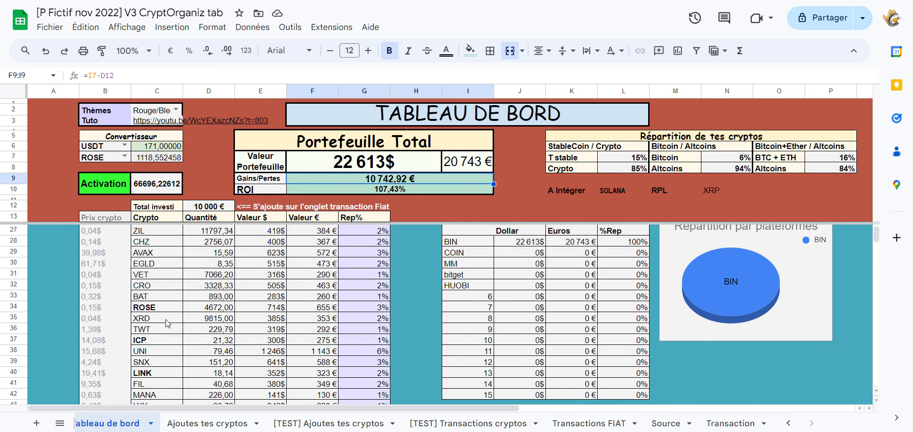
pyautogui.scroll(-5, 167, 325)
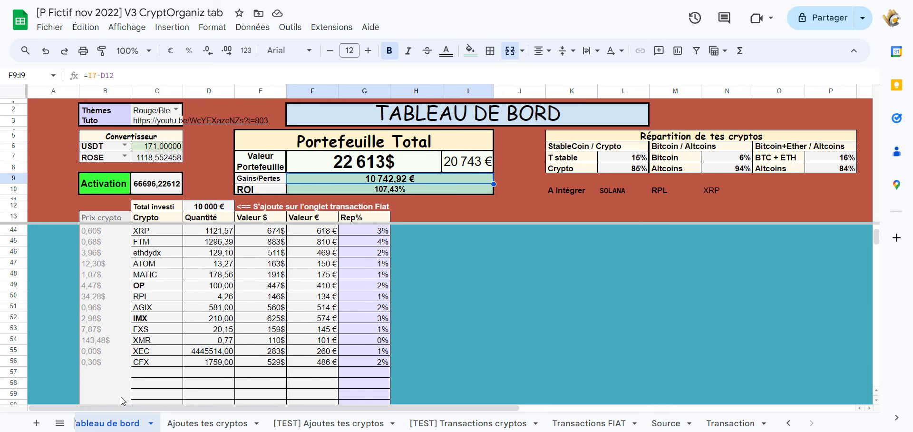
pyautogui.scroll(8, 159, 375)
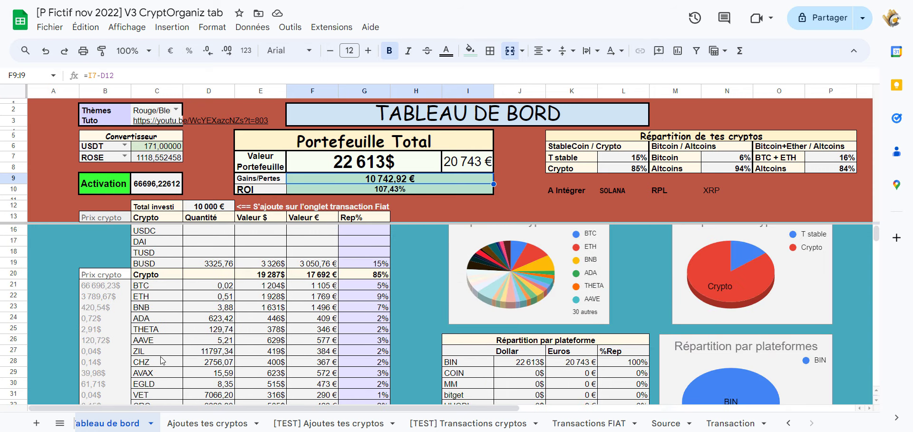
pyautogui.click(425, 286)
pyautogui.click(431, 321)
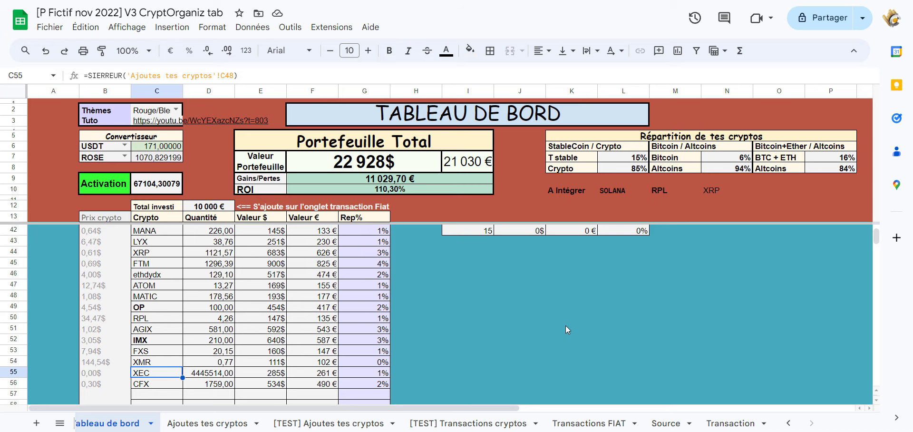
pyautogui.scroll(10, 566, 328)
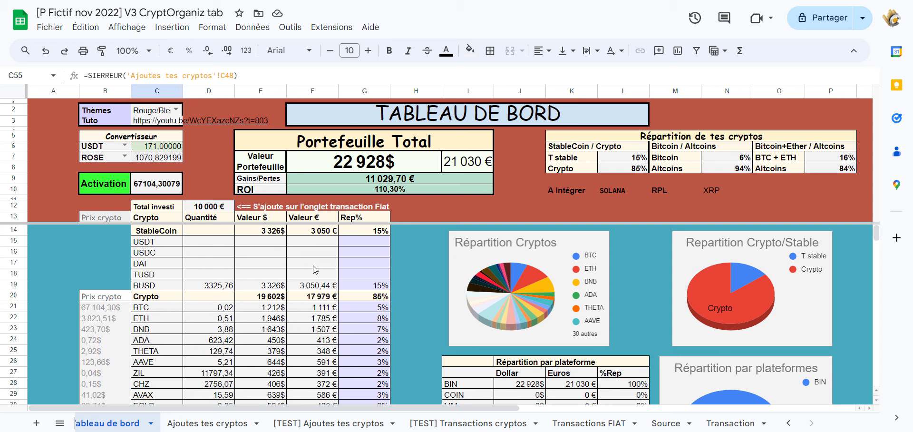
# Inspect the dashboard's price cells for BTC, ETH, BNB and ADA and the stablecoin and altcoin share cells in the allocation table.
pyautogui.click(97, 309)
pyautogui.click(97, 320)
pyautogui.click(99, 333)
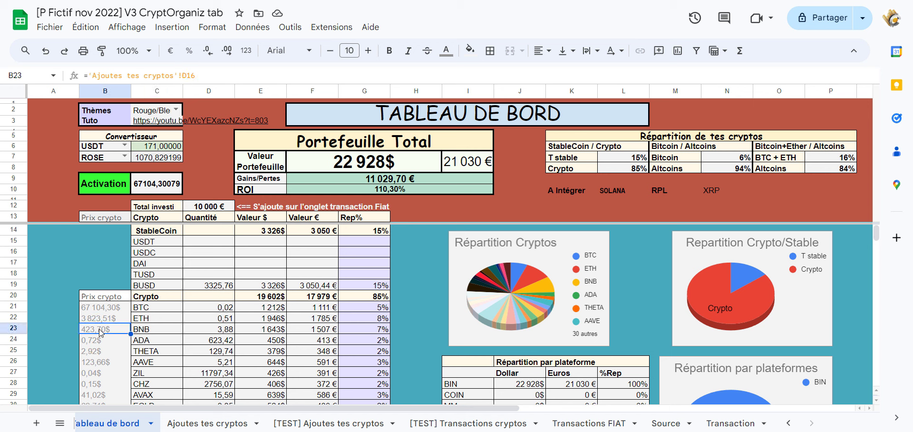
pyautogui.click(125, 342)
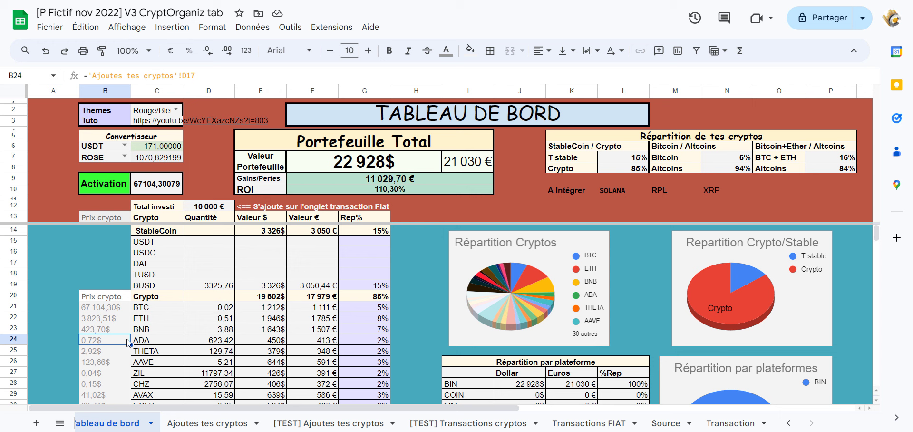
pyautogui.click(630, 161)
pyautogui.click(723, 166)
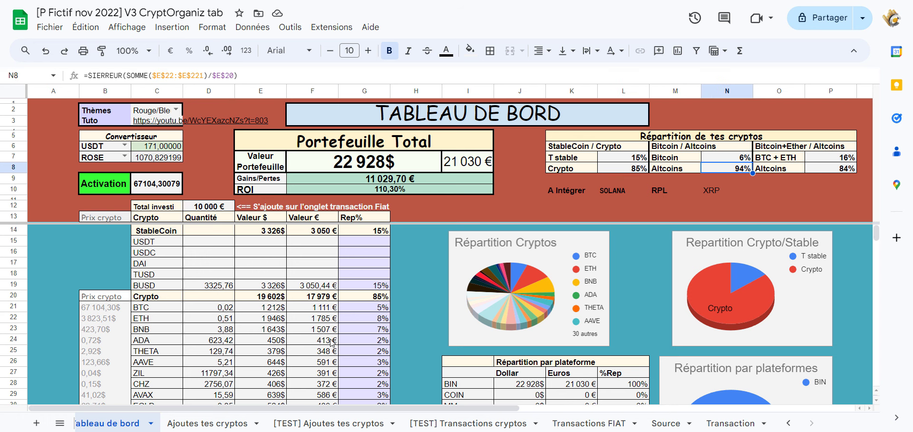
# View the Ajoutes tes cryptos and Transactions FIAT sheets and return to Tableau de bord.
pyautogui.click(202, 423)
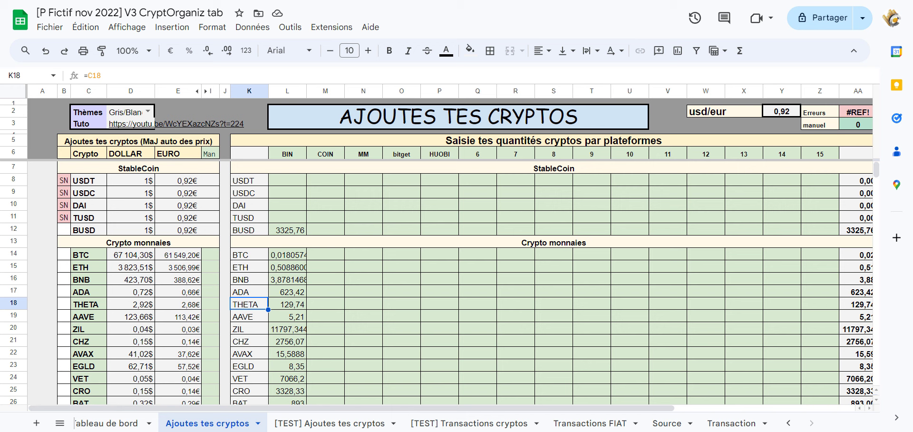
pyautogui.moveTo(552, 430)
pyautogui.click(588, 422)
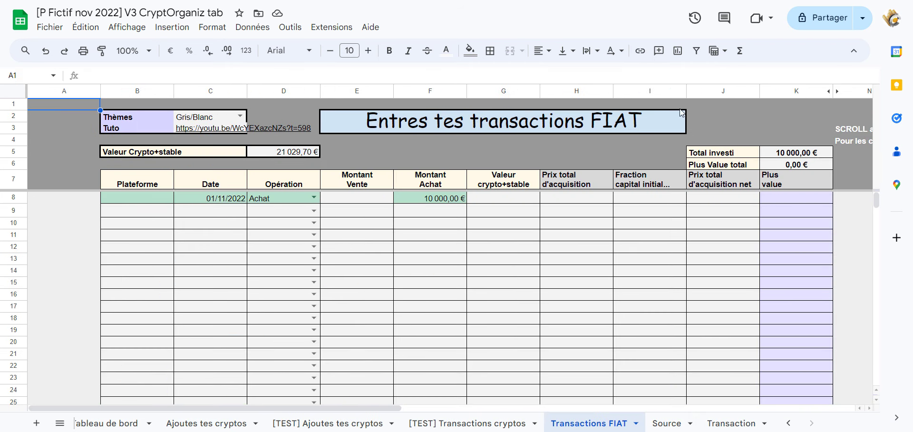
pyautogui.click(107, 423)
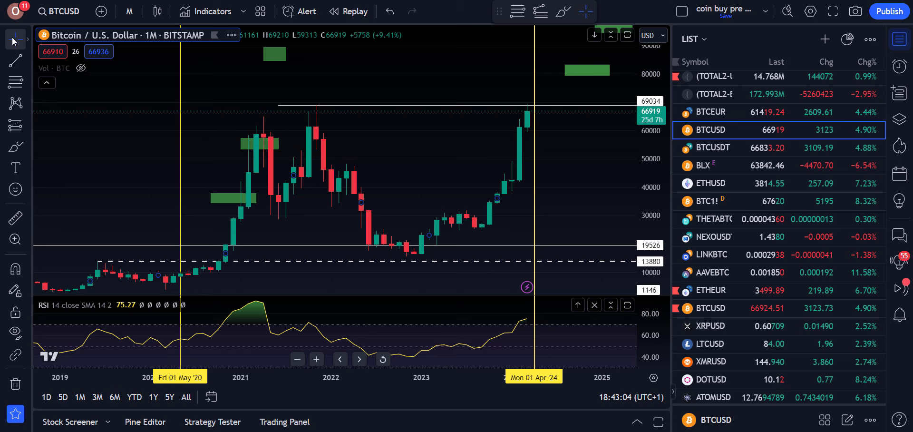
# Switch to TradingView and view Bitcoin's price on the monthly chart and at the 1-hour interval around 3 to 6 March.
pyautogui.click(13, 39)
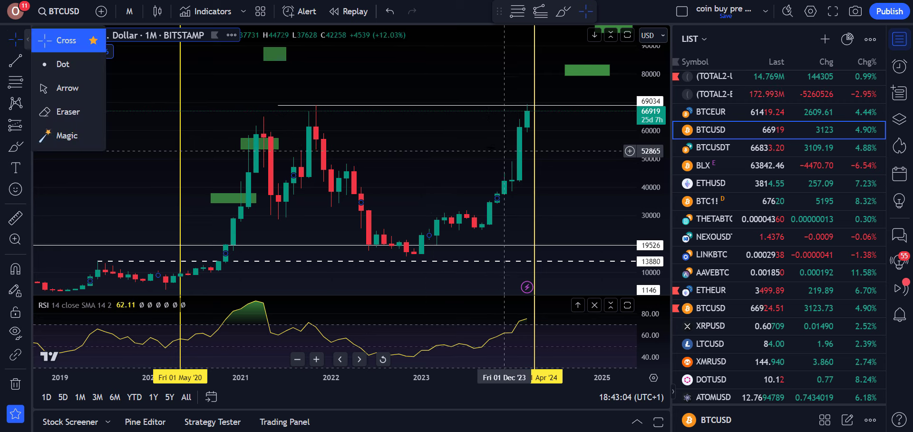
pyautogui.moveTo(489, 151); pyautogui.dragTo(419, 176)
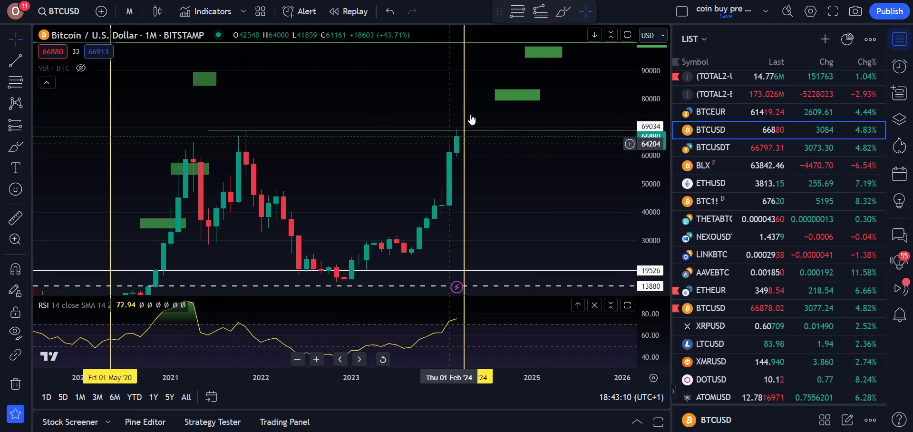
pyautogui.click(129, 10)
pyautogui.click(162, 285)
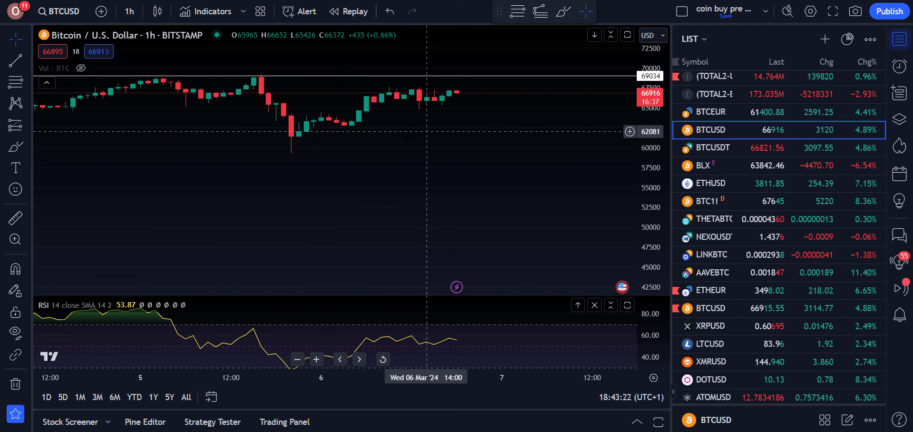
pyautogui.moveTo(163, 168); pyautogui.dragTo(441, 158)
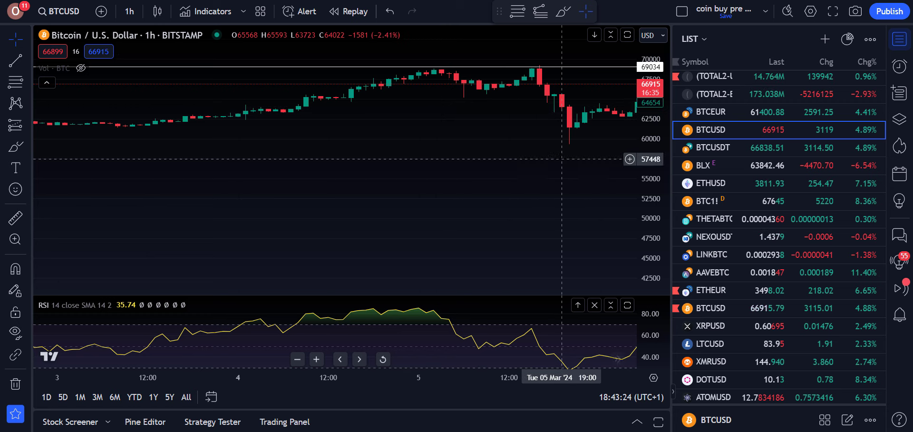
pyautogui.moveTo(532, 165); pyautogui.dragTo(314, 191)
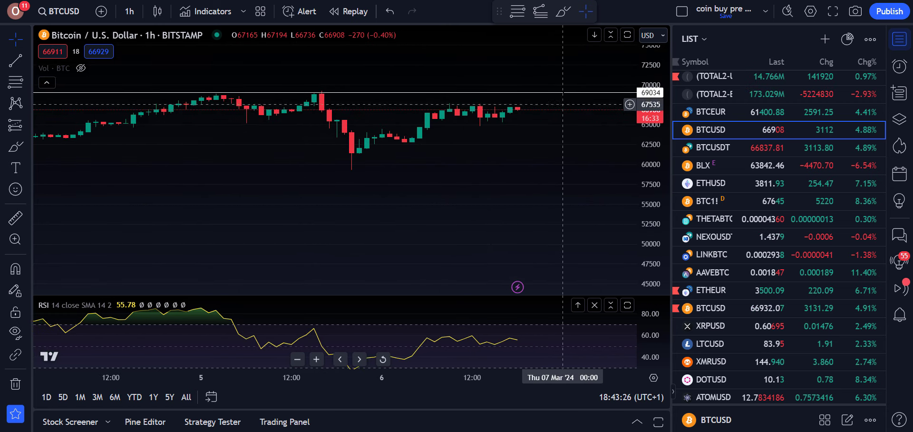
# Brush a price path beside the latest candles, falling to about 50000, rising to about 70000 and falling again, and undo it.
pyautogui.click(16, 147)
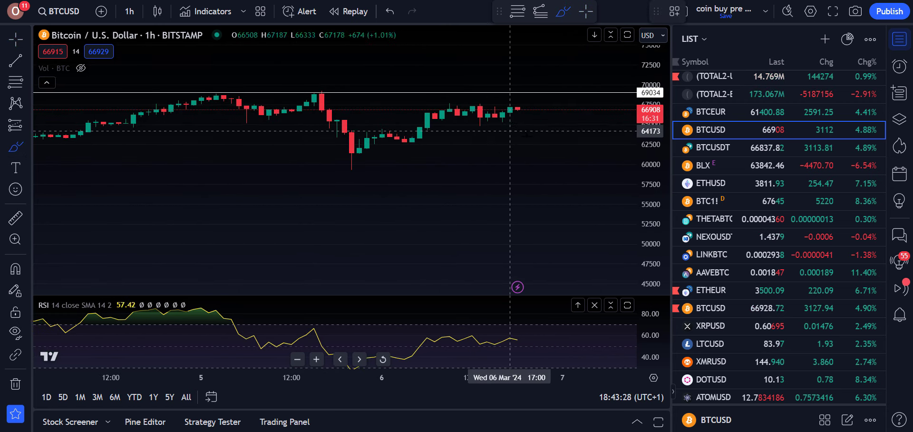
pyautogui.moveTo(499, 145)
pyautogui.mouseDown()
pyautogui.moveTo(555, 137)
pyautogui.moveTo(555, 238)
pyautogui.moveTo(600, 128)
pyautogui.mouseUp()
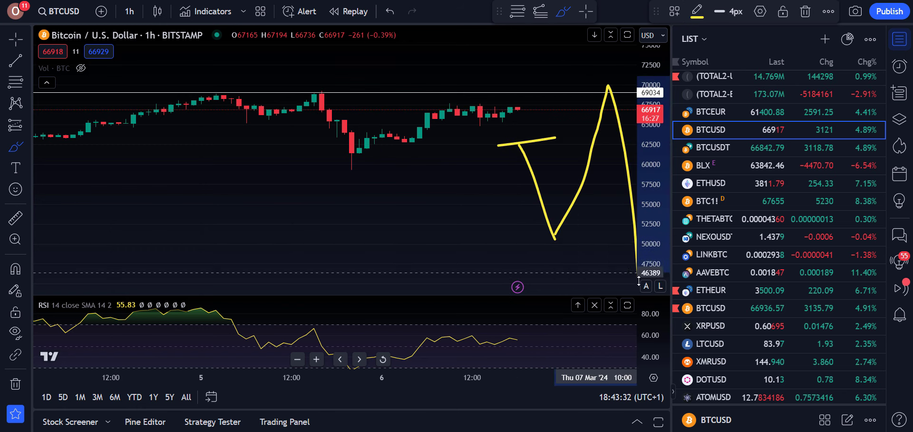
pyautogui.click(395, 17)
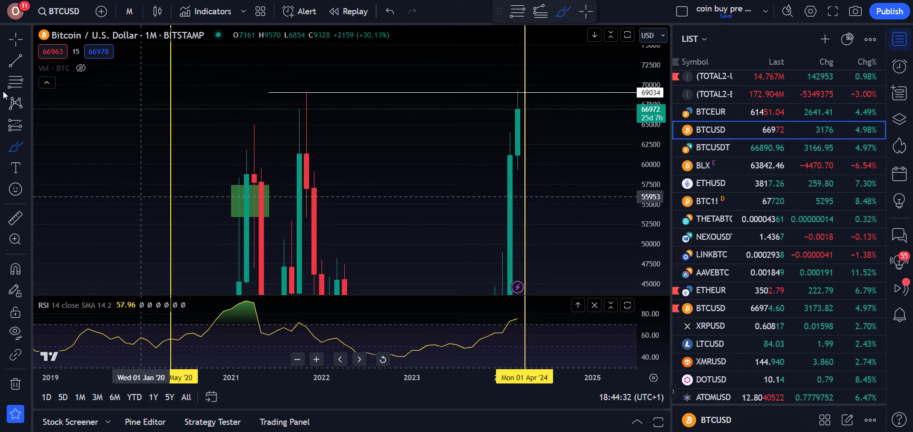
# Rescale and reposition the monthly BTCUSD chart with the Cross cursor to show prices from about 10000 to above 80000.
pyautogui.click(11, 44)
pyautogui.moveTo(450, 176); pyautogui.dragTo(402, 192)
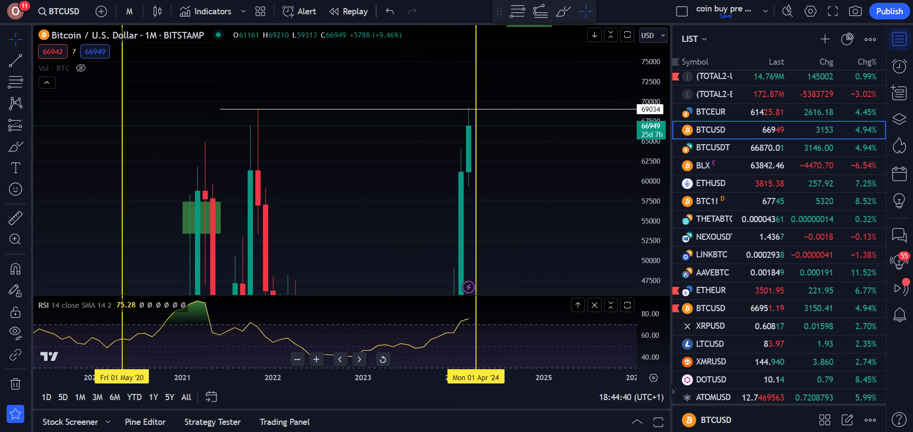
pyautogui.click(15, 42)
pyautogui.moveTo(381, 192); pyautogui.dragTo(309, 192)
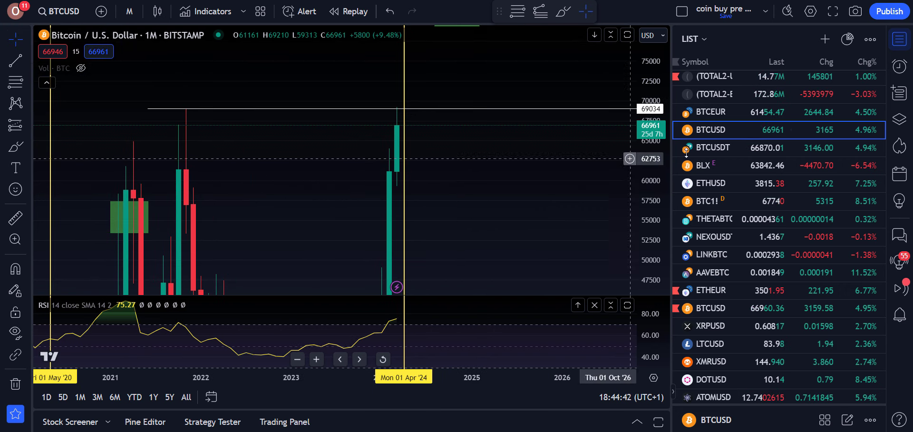
pyautogui.moveTo(658, 152); pyautogui.dragTo(664, 252)
pyautogui.moveTo(526, 224); pyautogui.dragTo(562, 185)
pyautogui.moveTo(655, 143); pyautogui.dragTo(655, 177)
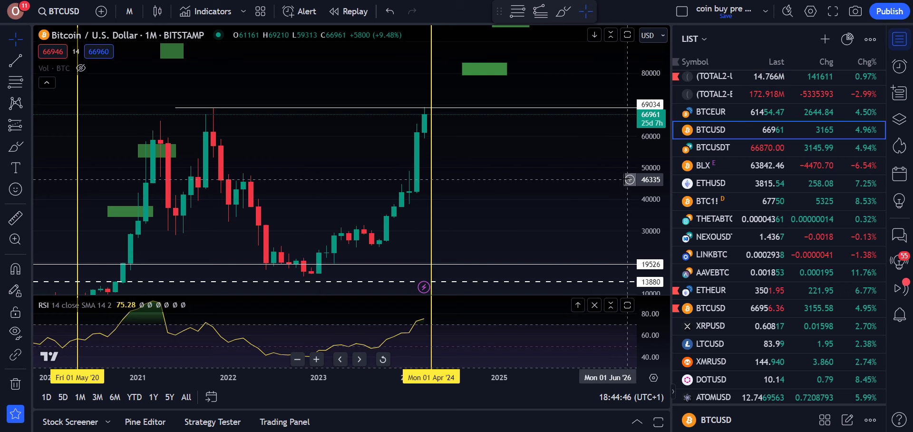
# Check the portfolio dashboard spreadsheet and return to the BTCUSD chart in TradingView.
pyautogui.click(236, 2)
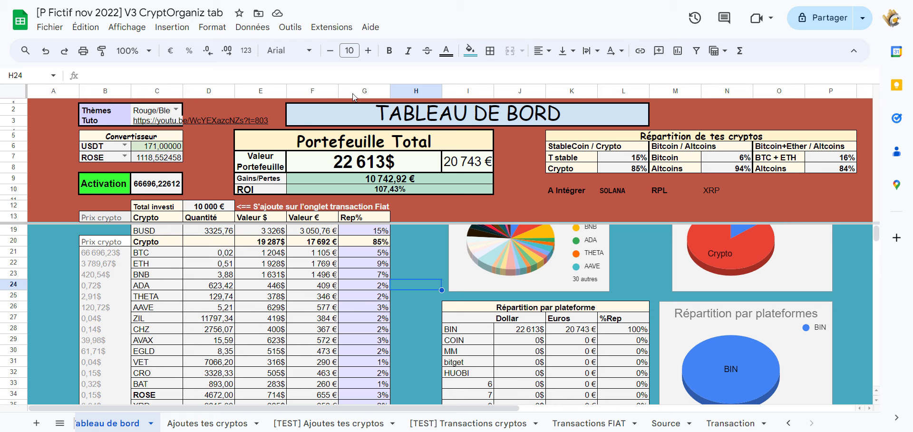
pyautogui.hotkey('alt', 'Tab')
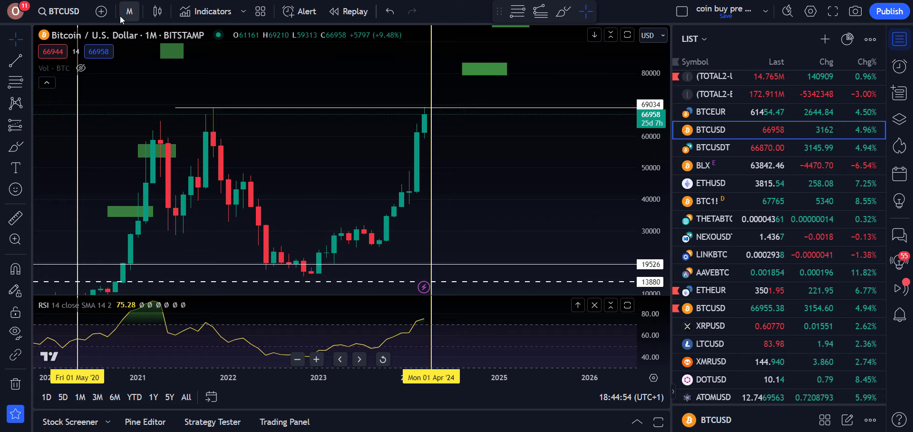
# Load the monthly Binance chart of the ETHBTC pair through the symbol search.
pyautogui.click(71, 12)
pyautogui.write('BNB')
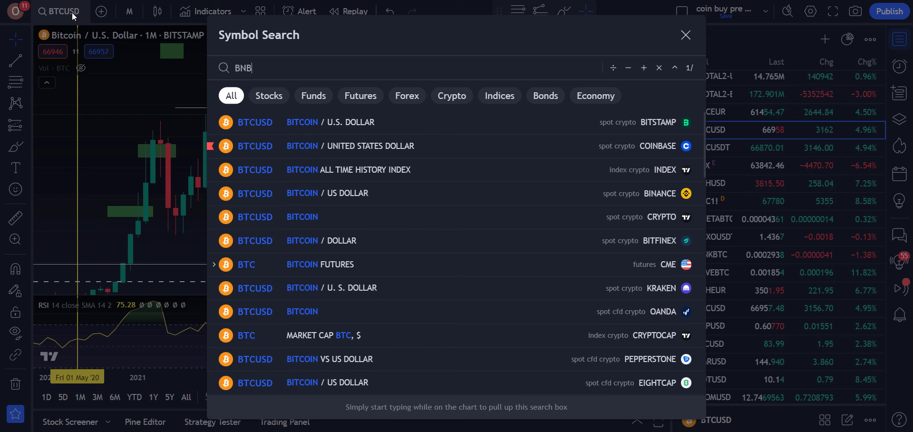
pyautogui.press('BackSpace')
pyautogui.press('BackSpace')
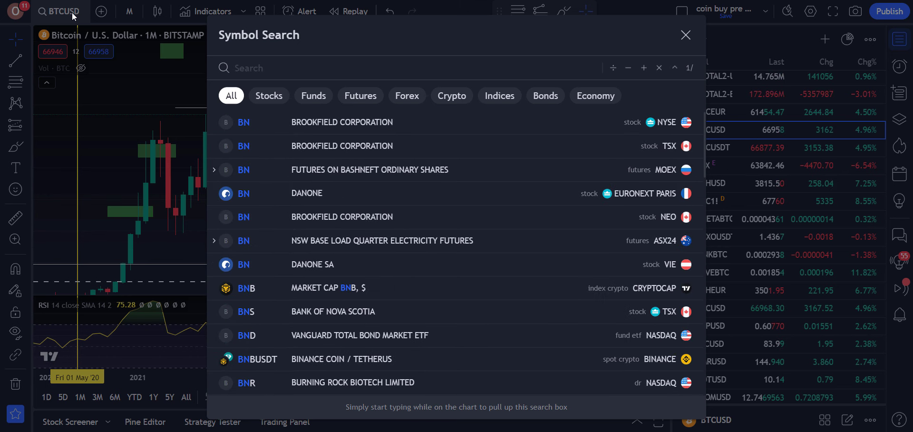
pyautogui.write('ETHBTC')
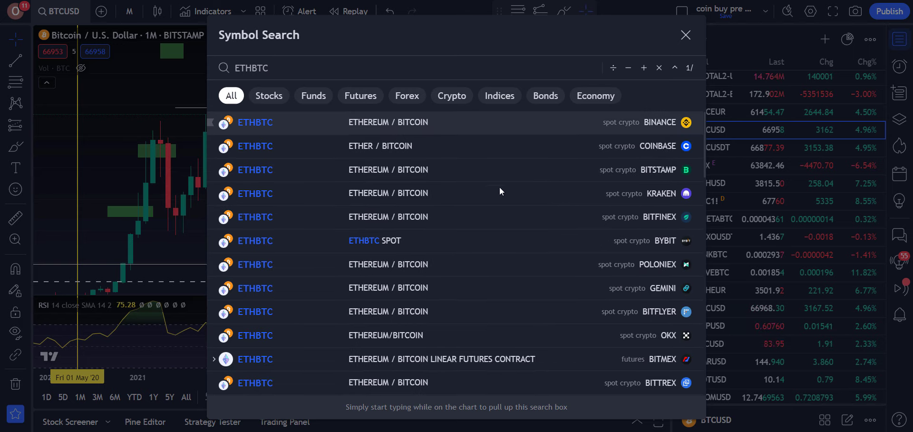
pyautogui.press('Return')
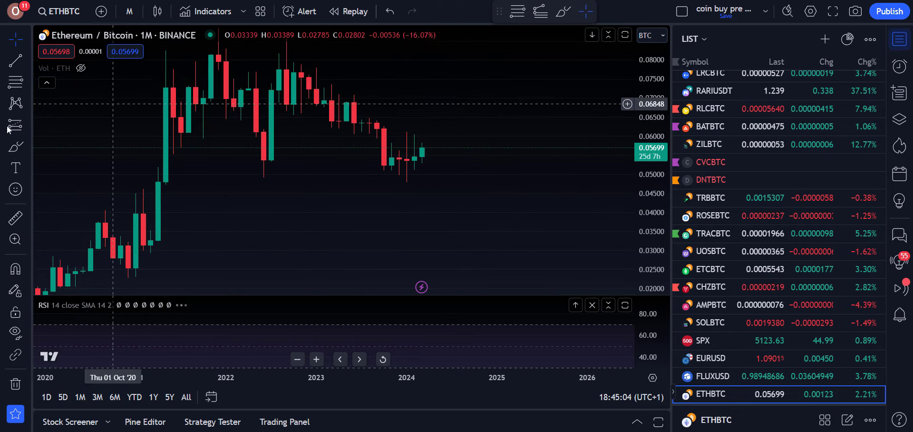
# Brush a falling line from the September 2022 highs to the recent lows, then a rise above 0.08, and undo them.
pyautogui.click(18, 147)
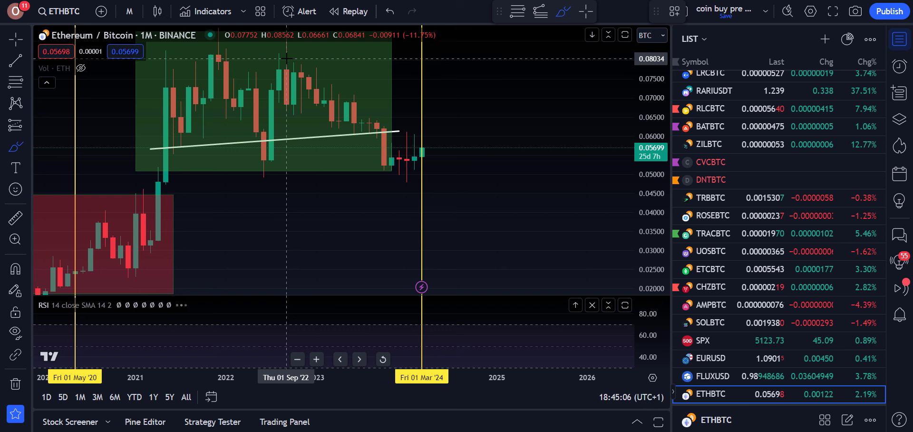
pyautogui.moveTo(287, 60)
pyautogui.mouseDown()
pyautogui.moveTo(415, 169)
pyautogui.moveTo(489, 32)
pyautogui.mouseUp()
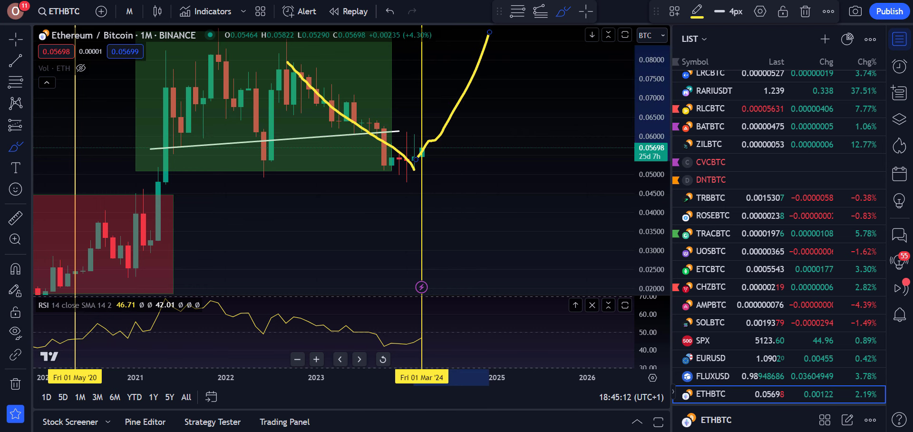
pyautogui.click(390, 12)
pyautogui.click(390, 11)
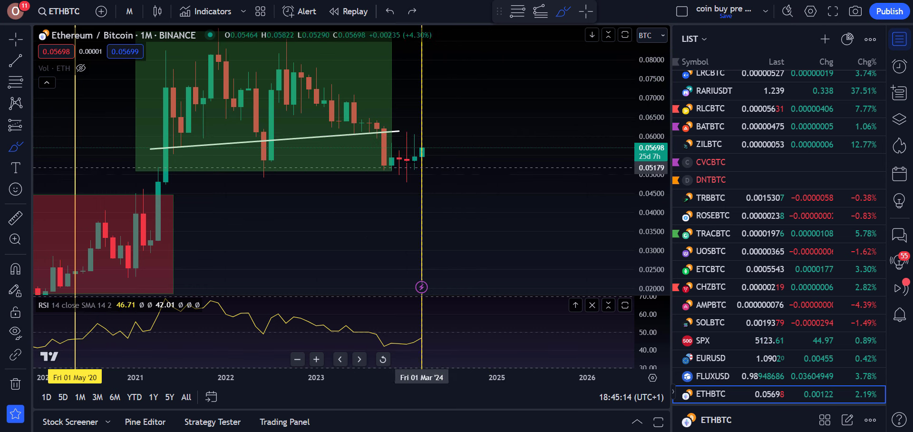
# Circle the latest ETHBTC candles and brush a rising support line from about 0.045 in 2021 towards 2026, and undo both.
pyautogui.moveTo(395, 164)
pyautogui.mouseDown()
pyautogui.moveTo(452, 171)
pyautogui.moveTo(422, 139)
pyautogui.mouseUp()
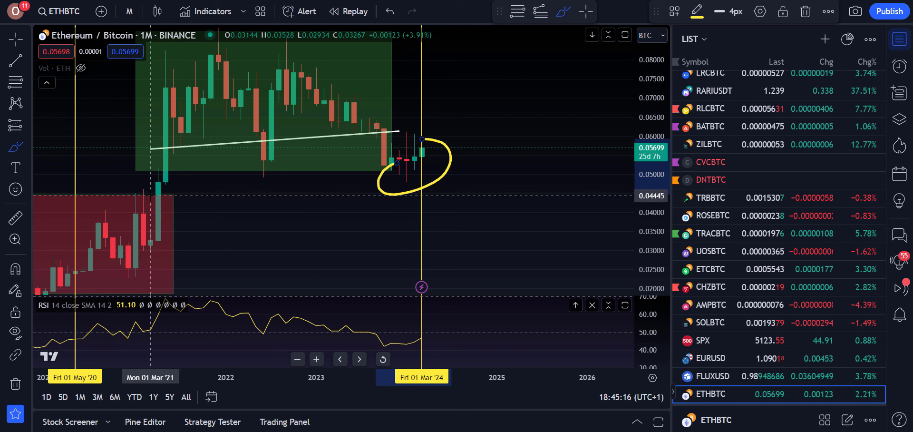
pyautogui.moveTo(159, 194); pyautogui.dragTo(610, 111)
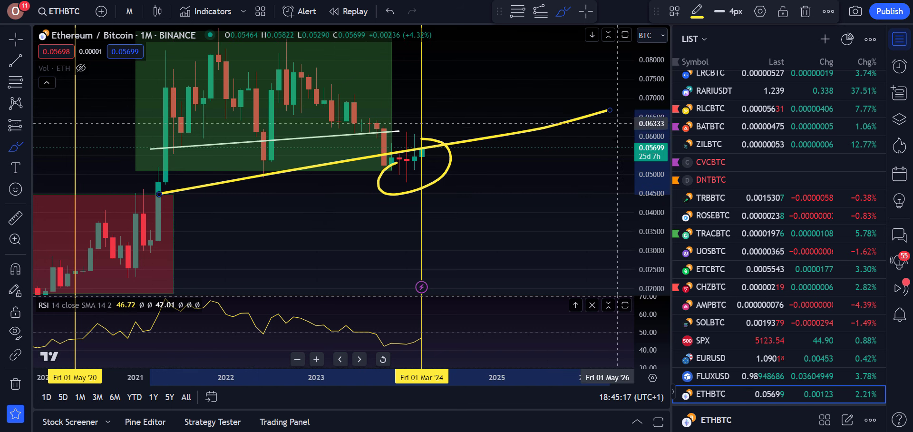
pyautogui.click(390, 12)
pyautogui.click(390, 11)
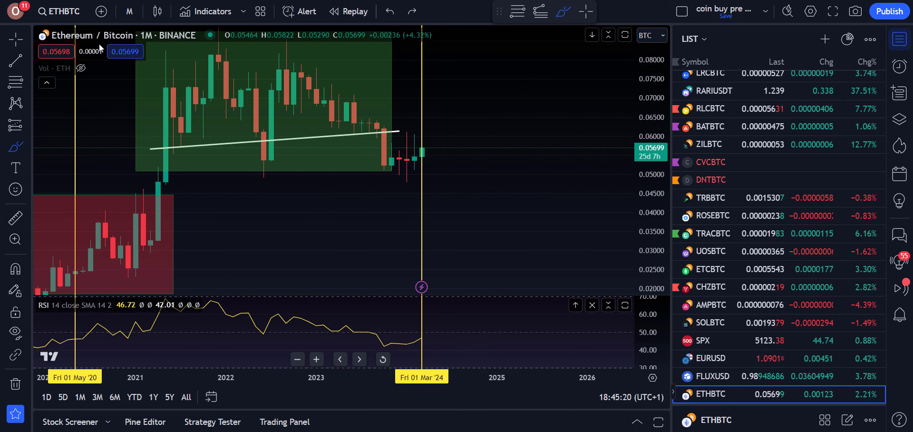
# Load the monthly Binance chart of the BNBBTC pair.
pyautogui.click(68, 17)
pyautogui.write('BNBBTC')
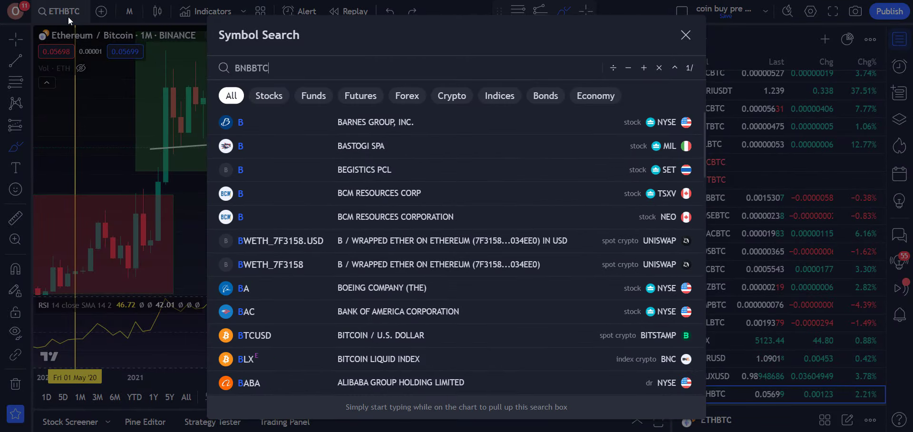
pyautogui.click(324, 128)
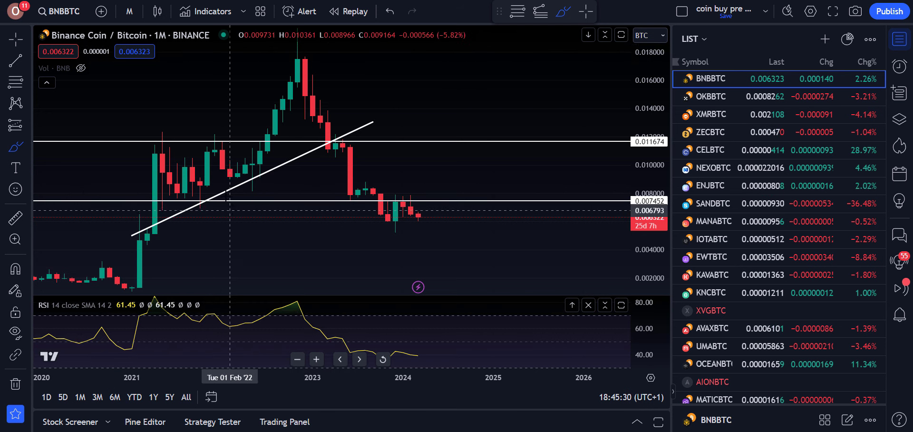
# Circle the 2021–2022 consolidation on BNBBTC, underline the recent lows at about 0.006, and undo the brush marks.
pyautogui.moveTo(182, 160); pyautogui.dragTo(170, 223)
pyautogui.moveTo(274, 204); pyautogui.dragTo(223, 160)
pyautogui.scroll(-4, 290, 211)
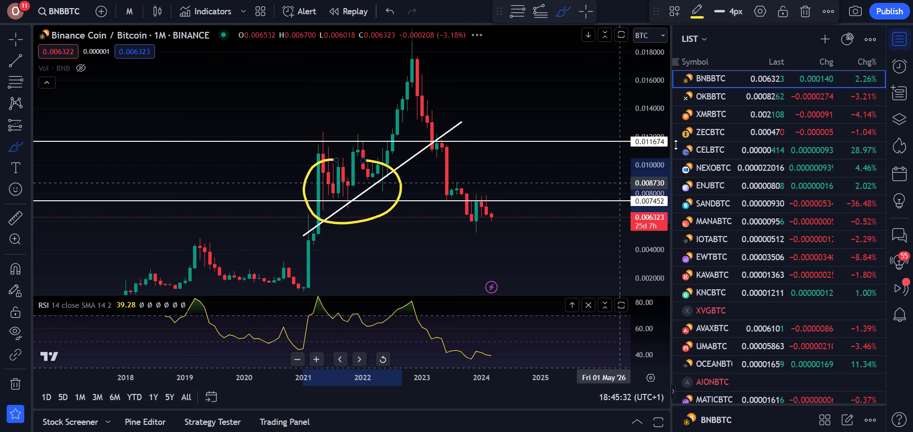
pyautogui.moveTo(648, 183); pyautogui.dragTo(647, 229)
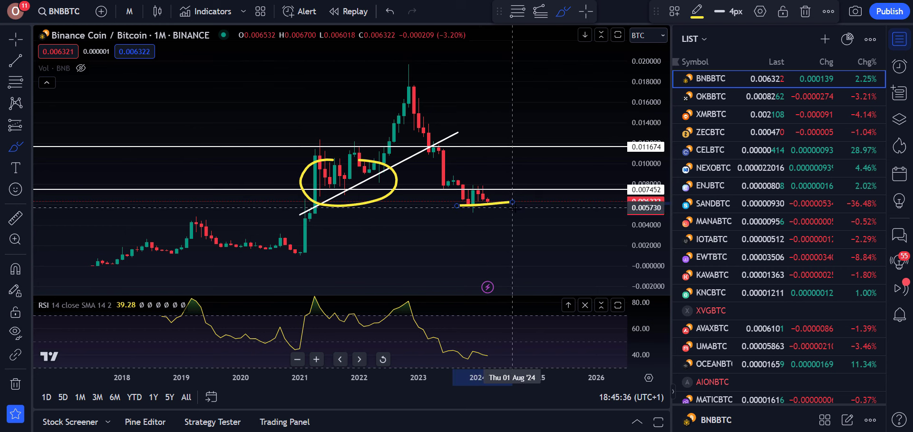
pyautogui.click(391, 11)
pyautogui.click(394, 12)
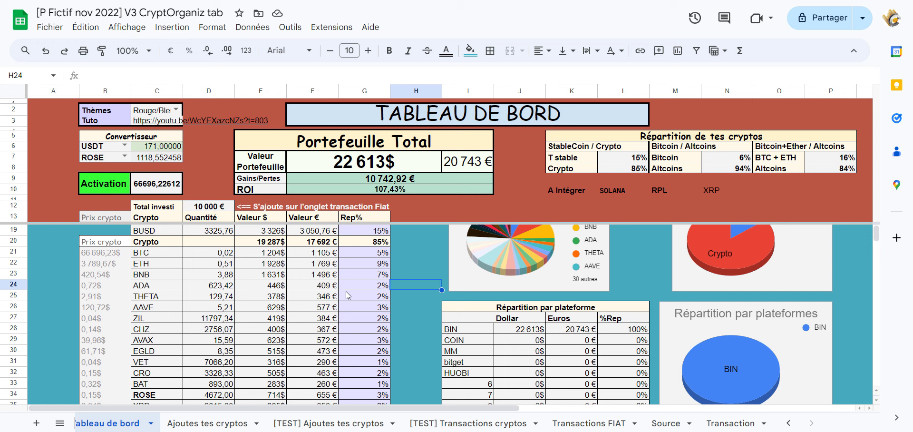
# Switch to the portfolio dashboard spreadsheet and examine the allocation percentages of BTC, ETH and BNB.
pyautogui.click(352, 253)
pyautogui.click(147, 264)
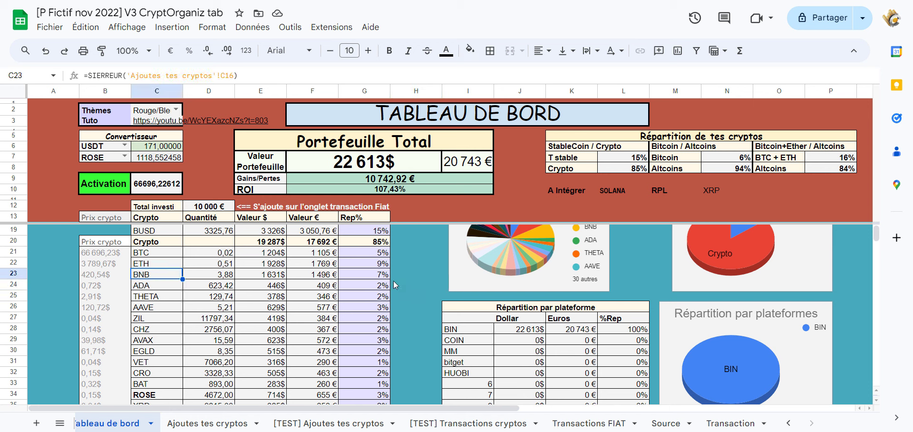
pyautogui.click(370, 264)
pyautogui.keyDown('shift'); pyautogui.click(370, 279); pyautogui.keyUp('shift')
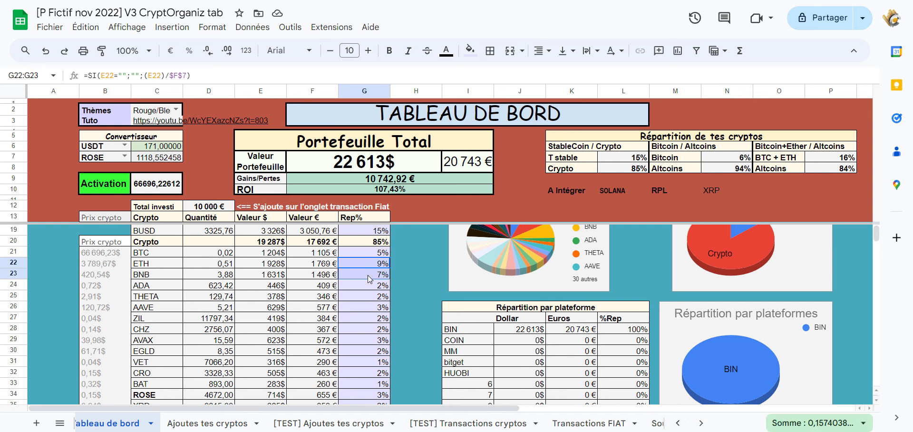
pyautogui.click(376, 264)
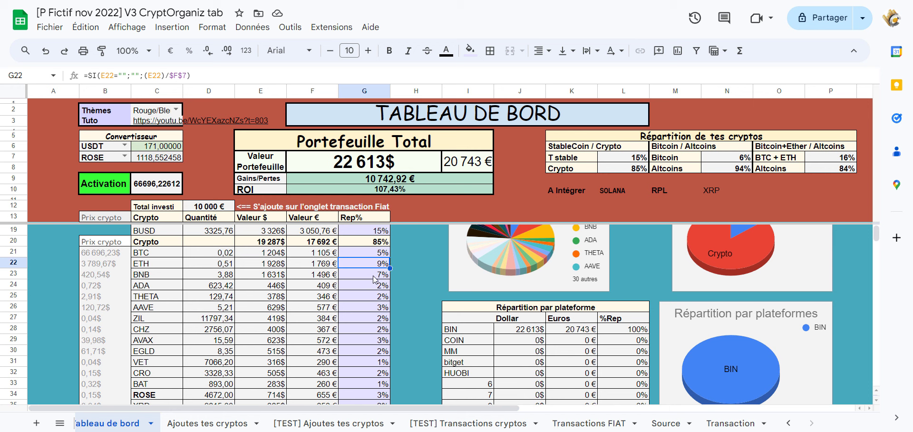
pyautogui.click(374, 277)
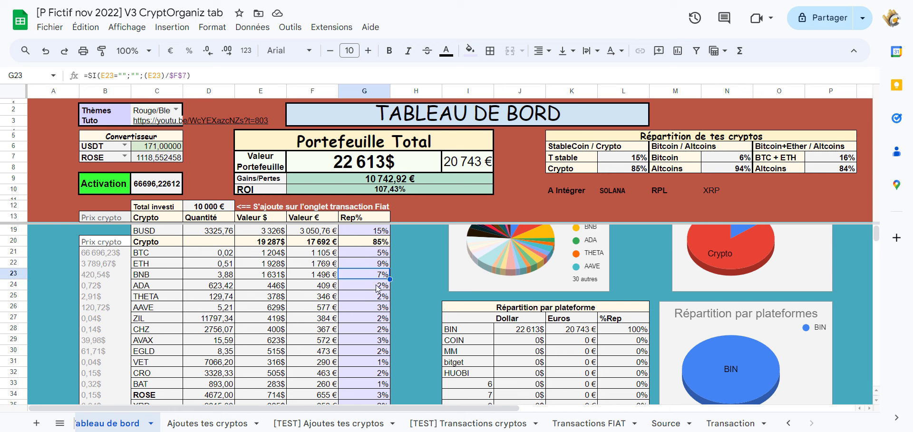
pyautogui.click(367, 254)
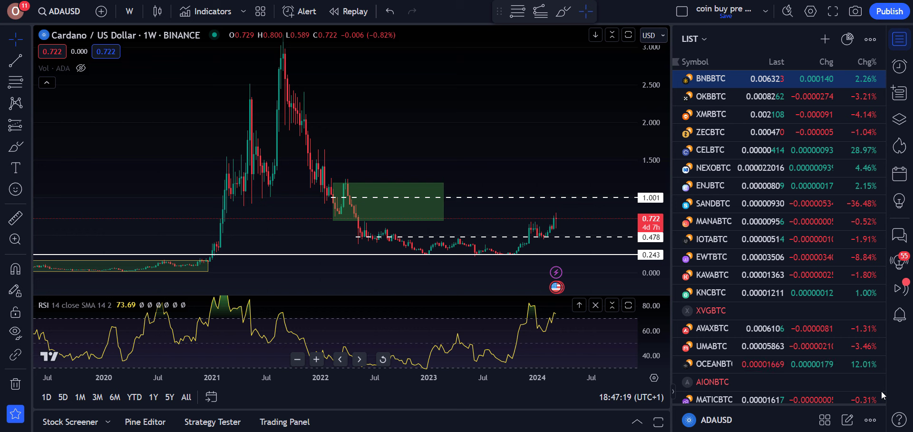
# Mark the 2021 price peak on the weekly ADAUSD chart in TradingView with a brushed arc just above 3.000.
pyautogui.click(12, 36)
pyautogui.moveTo(504, 116); pyautogui.dragTo(423, 131)
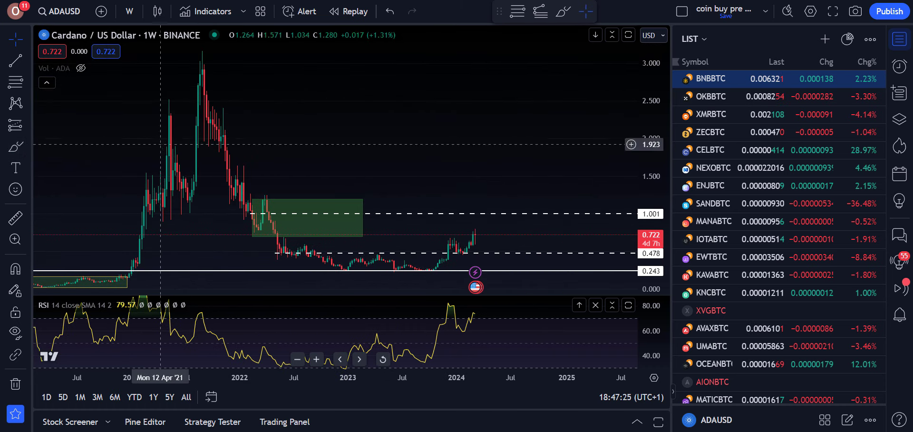
pyautogui.moveTo(187, 49)
pyautogui.mouseDown()
pyautogui.moveTo(193, 61)
pyautogui.moveTo(210, 52)
pyautogui.mouseUp()
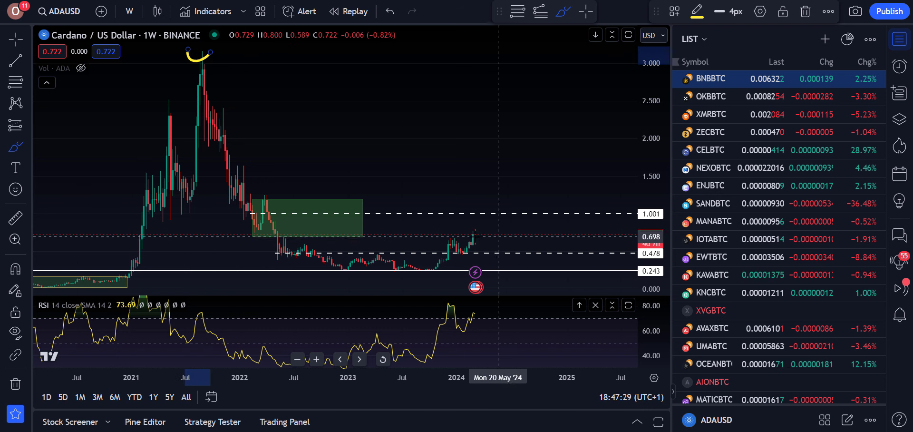
# Brush a slightly rising line over the latest ADAUSD highs at about 0.7 to 0.8 and delete it.
pyautogui.moveTo(446, 236); pyautogui.dragTo(511, 229)
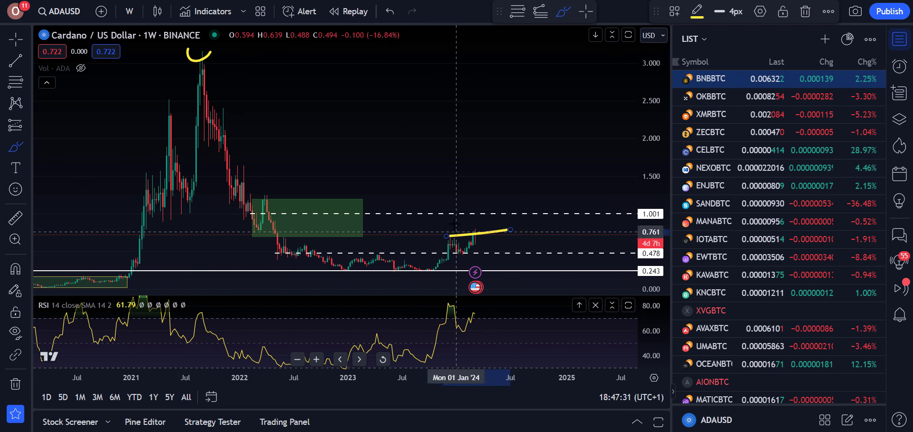
pyautogui.click(15, 42)
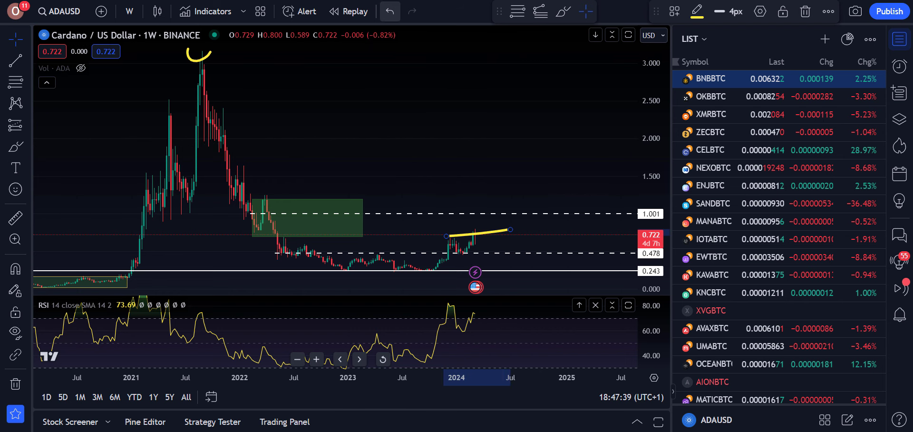
pyautogui.press('Delete')
pyautogui.hotkey('alt', 't')
pyautogui.click(483, 154)
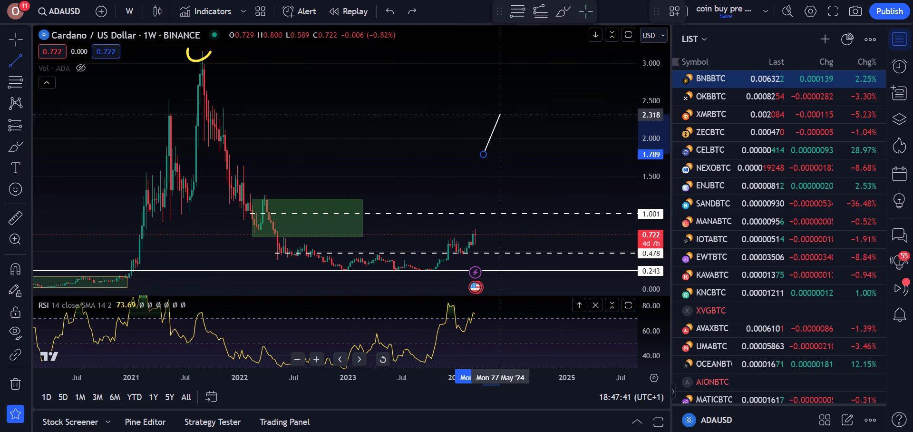
pyautogui.press('Escape')
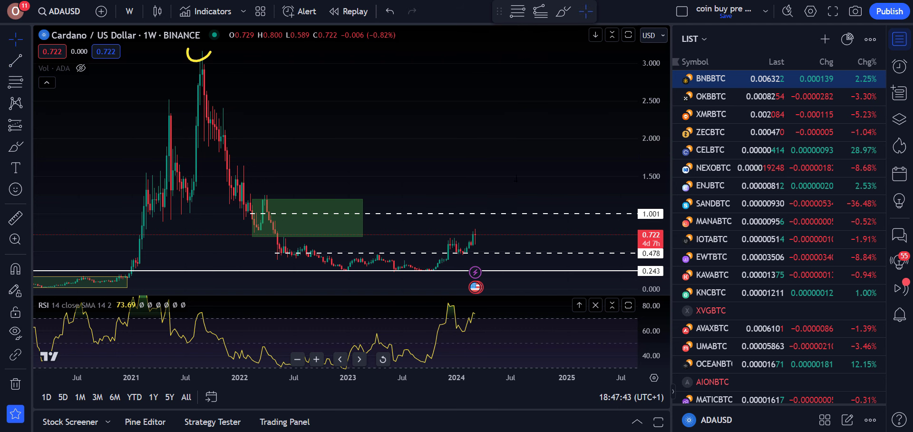
# Rescale and reposition the weekly ADAUSD chart to show prices from about 0.2 to 0.9 since 2021.
pyautogui.click(16, 39)
pyautogui.moveTo(463, 142); pyautogui.dragTo(491, 102)
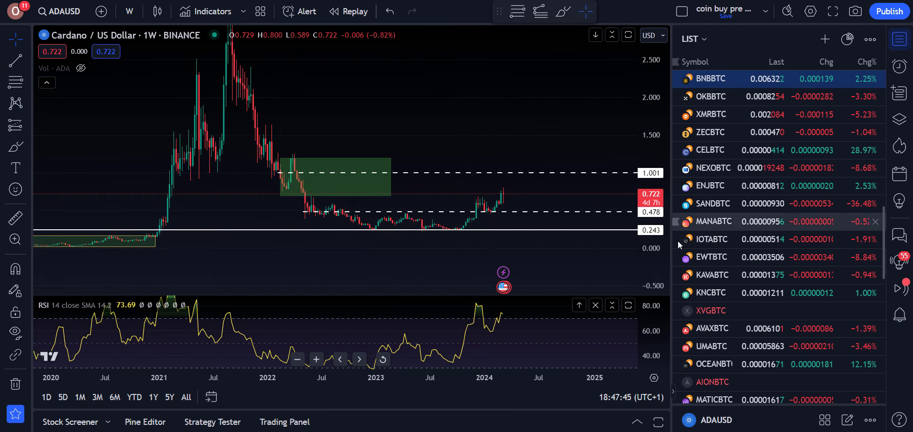
pyautogui.moveTo(653, 269); pyautogui.dragTo(654, 201)
pyautogui.moveTo(548, 200); pyautogui.dragTo(498, 171)
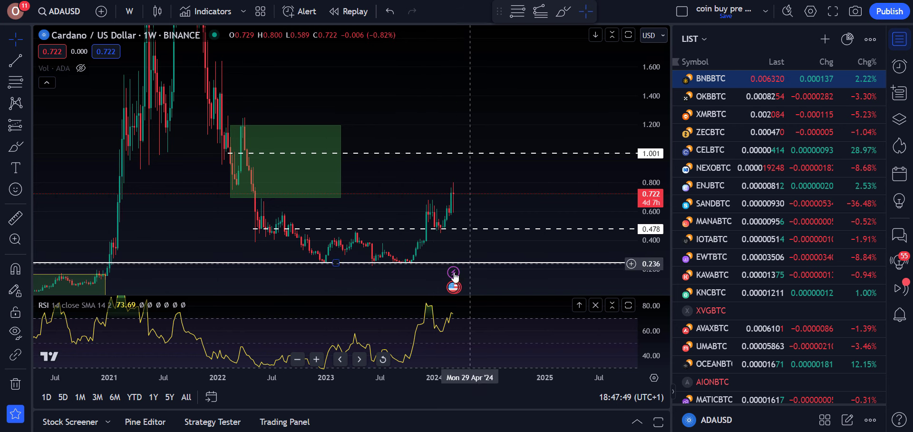
pyautogui.moveTo(408, 280); pyautogui.dragTo(434, 220)
pyautogui.moveTo(639, 198); pyautogui.dragTo(639, 121)
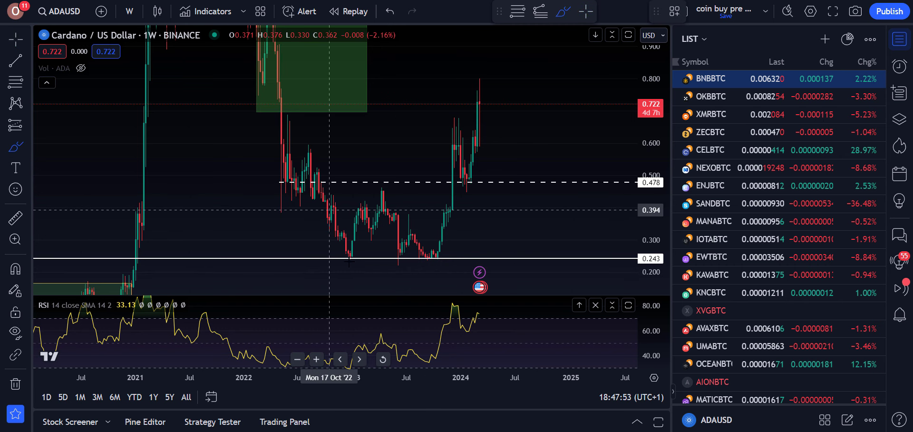
# Brush a double bottom on the 0.243 support with its neckline near 0.478, circle the January 2024 retest, and undo the marks.
pyautogui.moveTo(334, 214)
pyautogui.mouseDown()
pyautogui.moveTo(360, 238)
pyautogui.moveTo(432, 224)
pyautogui.mouseUp()
pyautogui.moveTo(431, 256)
pyautogui.mouseDown()
pyautogui.moveTo(440, 189)
pyautogui.moveTo(414, 189)
pyautogui.moveTo(486, 182)
pyautogui.mouseUp()
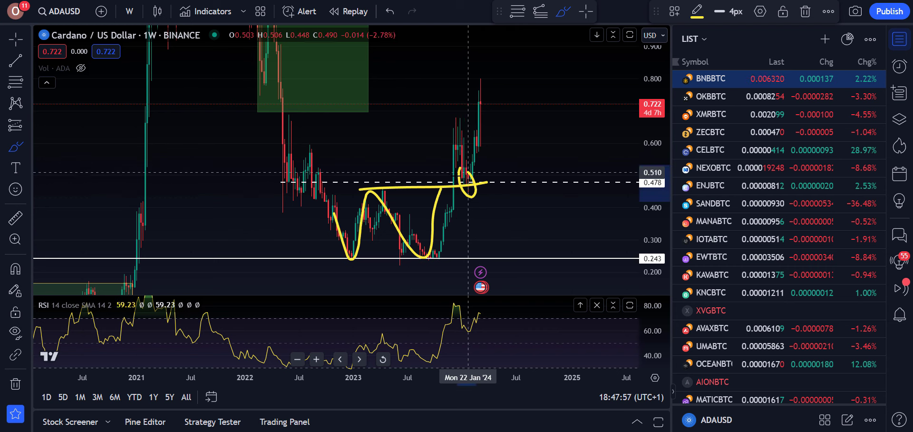
pyautogui.click(390, 14)
pyautogui.click(390, 14)
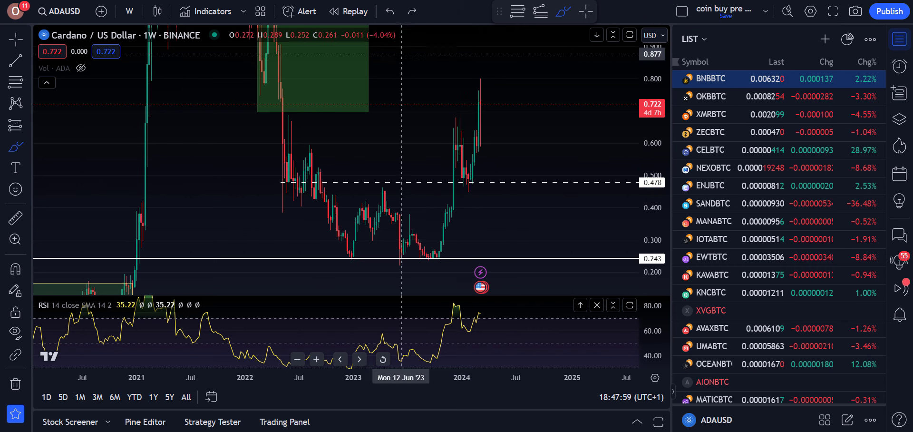
# Brush an arrow pointing at the early 2024 retest of 0.478, and measure the rise from 0.244 to 0.724.
pyautogui.moveTo(477, 177)
pyautogui.mouseDown()
pyautogui.moveTo(514, 163)
pyautogui.moveTo(481, 162)
pyautogui.moveTo(477, 181)
pyautogui.moveTo(512, 186)
pyautogui.mouseUp()
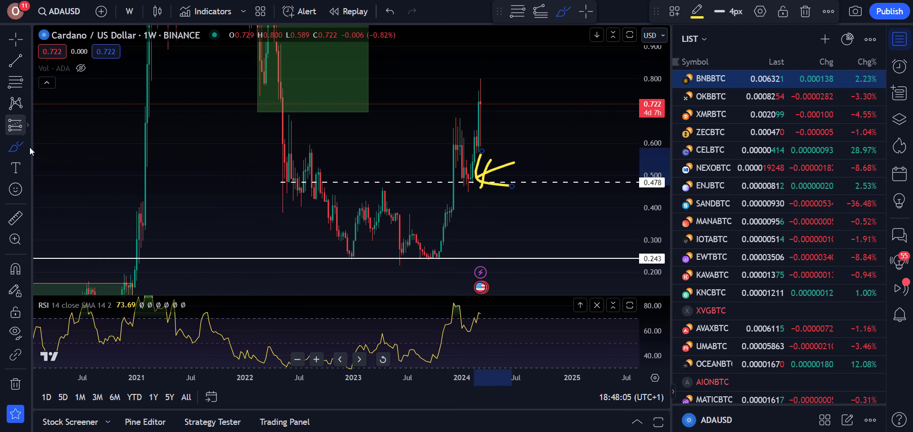
pyautogui.click(13, 219)
pyautogui.click(475, 259)
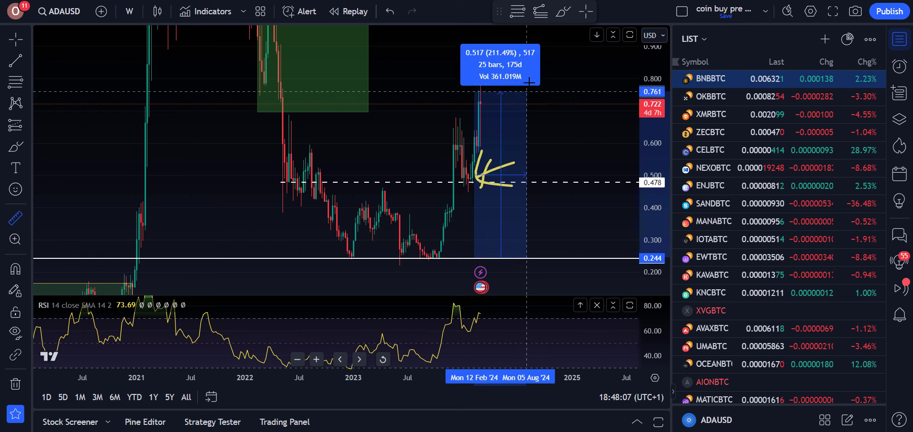
pyautogui.click(522, 103)
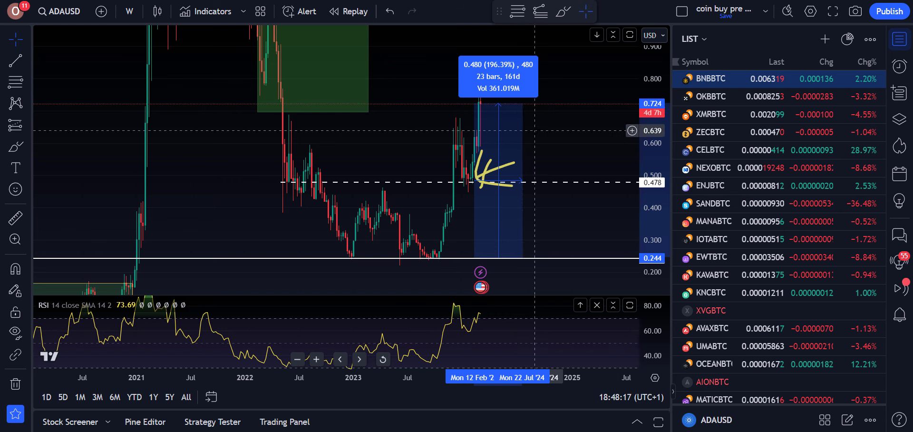
pyautogui.click(535, 130)
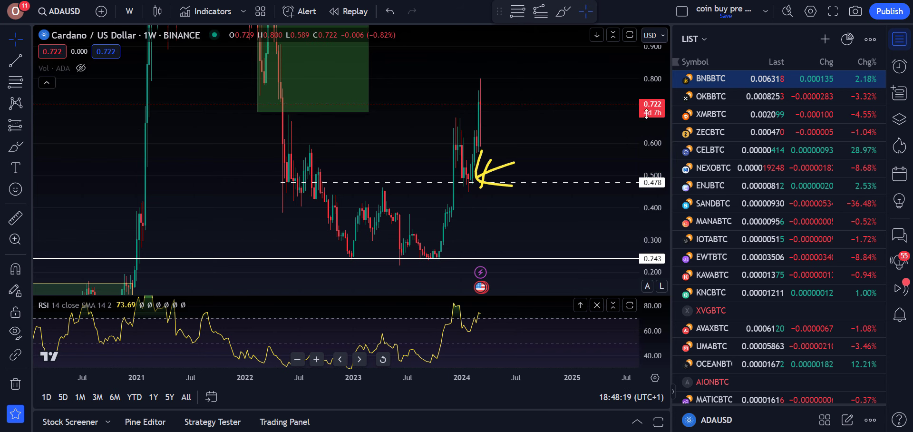
# Brush an oval just under the 0.478 line in late 2024 and a slightly rising line from the 2023 ADAUSD high to early 2025.
pyautogui.moveTo(646, 113); pyautogui.dragTo(437, 222)
pyautogui.click(16, 147)
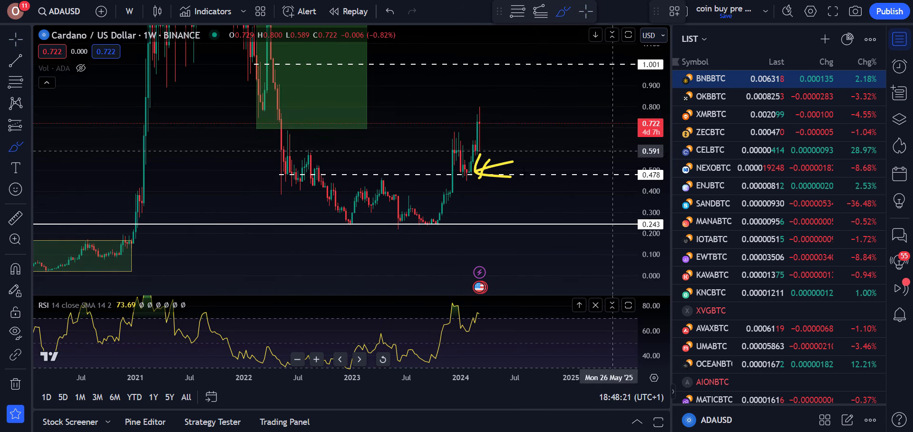
pyautogui.moveTo(528, 175); pyautogui.dragTo(560, 176)
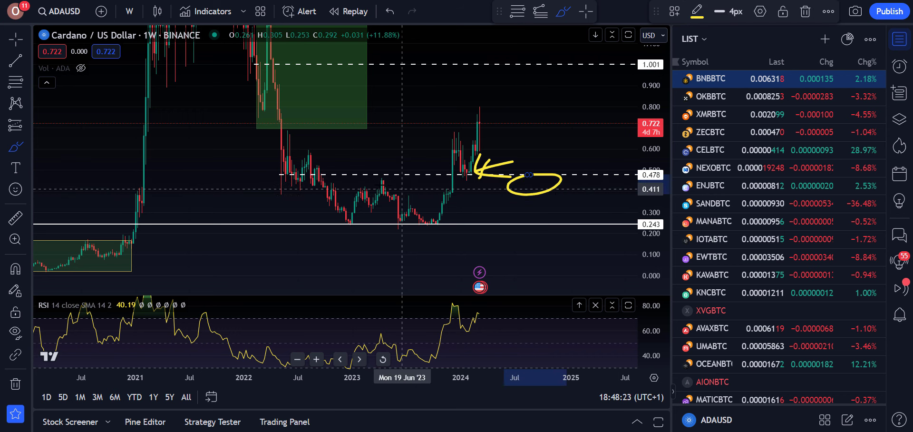
pyautogui.moveTo(383, 181); pyautogui.dragTo(600, 164)
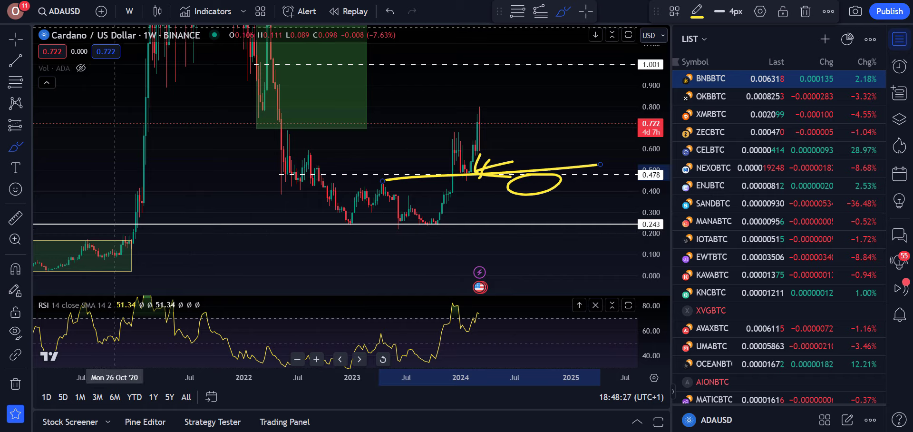
# Open the ADABTC weekly chart and rescale it to show prices since 2021 from about 0.000005 to 0.00003.
pyautogui.click(61, 11)
pyautogui.write('ADABTC')
pyautogui.press('Return')
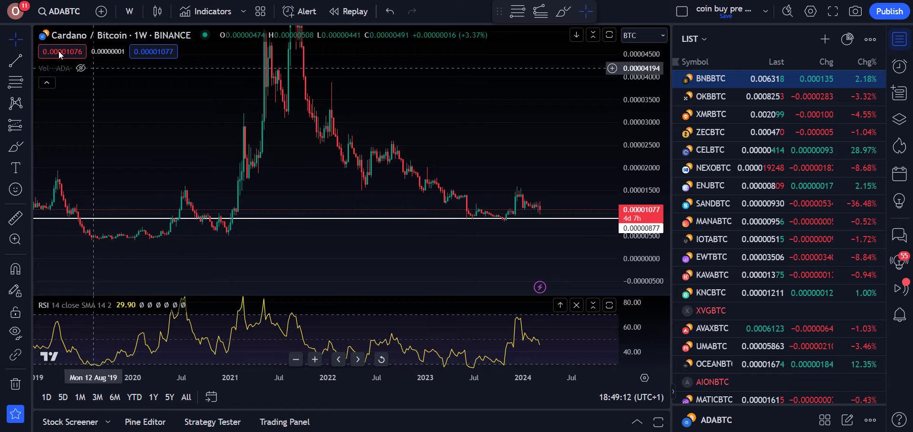
pyautogui.moveTo(560, 173); pyautogui.dragTo(546, 137)
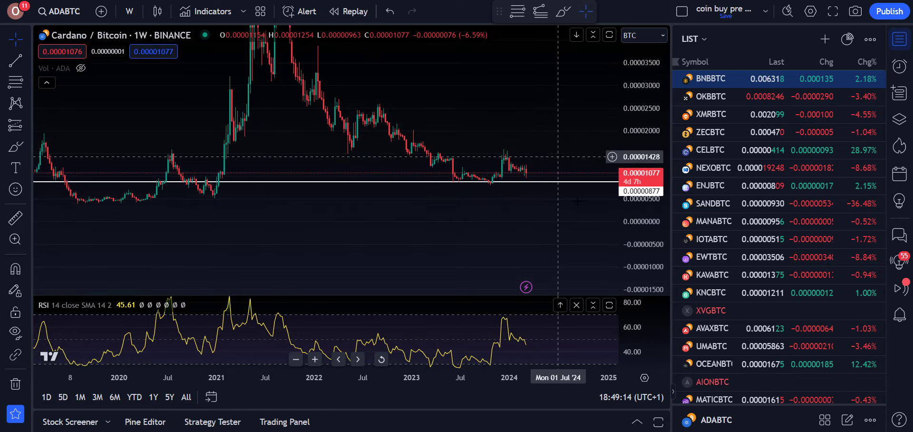
pyautogui.moveTo(644, 237); pyautogui.dragTo(642, 185)
pyautogui.scroll(3, 552, 162)
pyautogui.moveTo(528, 151); pyautogui.dragTo(488, 194)
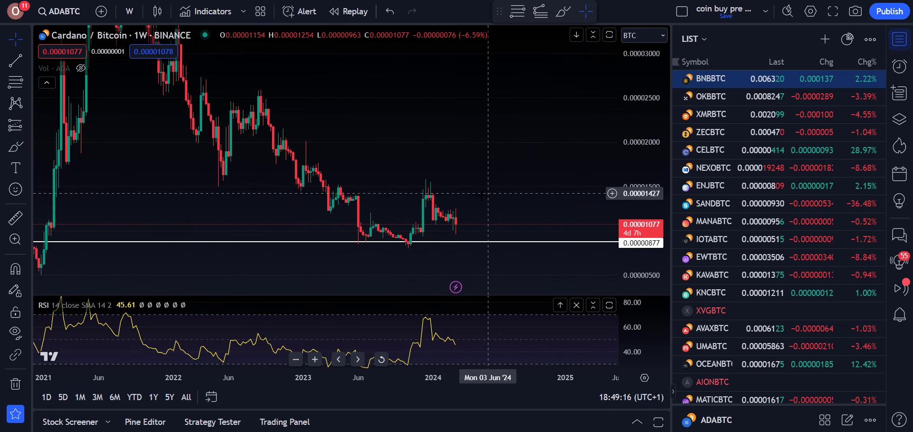
# Brush a circle around the latest ADABTC weekly candles and undo it.
pyautogui.click(16, 147)
pyautogui.moveTo(465, 212)
pyautogui.mouseDown()
pyautogui.moveTo(442, 224)
pyautogui.moveTo(453, 234)
pyautogui.moveTo(474, 212)
pyautogui.moveTo(459, 207)
pyautogui.mouseUp()
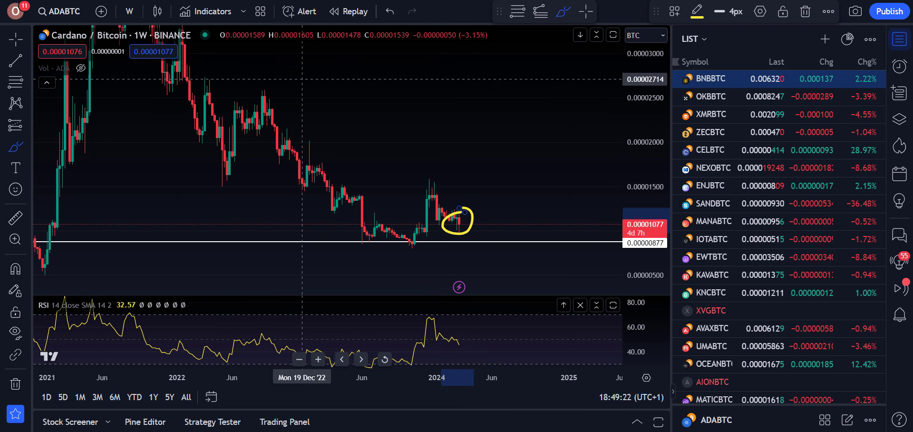
pyautogui.click(390, 11)
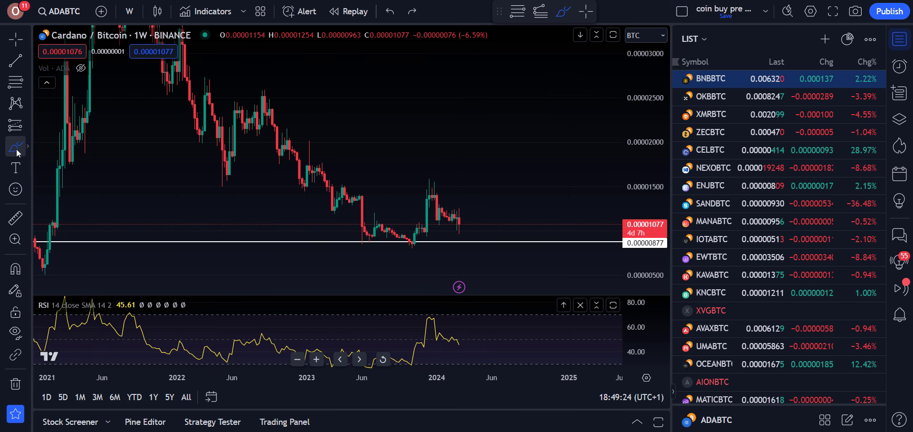
# Brush the 2023 ADABTC decline and the rebound from the 0.00000877 support, undoing the circle at the low and the last stroke.
pyautogui.moveTo(322, 181); pyautogui.dragTo(360, 217)
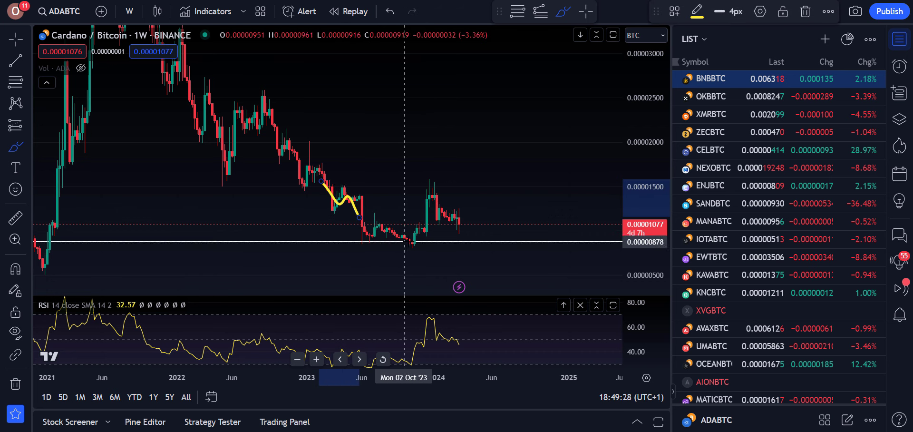
pyautogui.moveTo(404, 236)
pyautogui.mouseDown()
pyautogui.moveTo(408, 248)
pyautogui.moveTo(414, 240)
pyautogui.mouseUp()
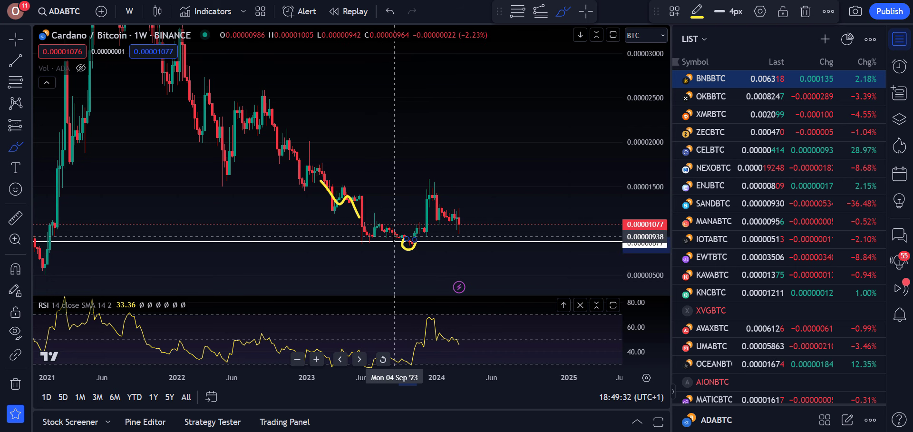
pyautogui.click(390, 14)
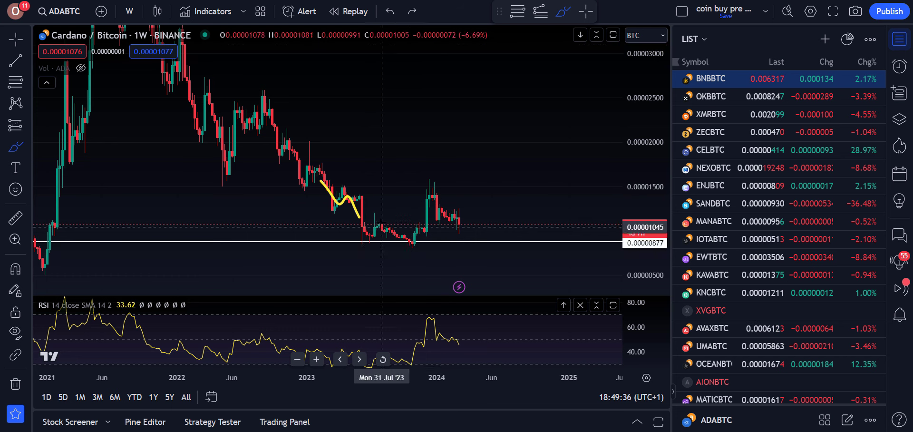
pyautogui.moveTo(412, 242)
pyautogui.mouseDown()
pyautogui.moveTo(432, 184)
pyautogui.moveTo(458, 226)
pyautogui.mouseUp()
pyautogui.click(388, 11)
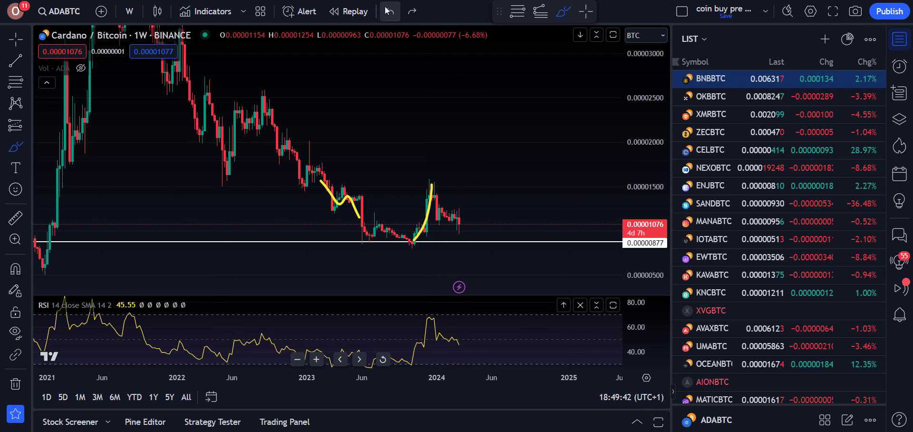
# Draw a Fibonacci retracement on ADABTC from about 0.00000818 in May 2023 up to about 0.00001588 in April 2024.
pyautogui.click(16, 81)
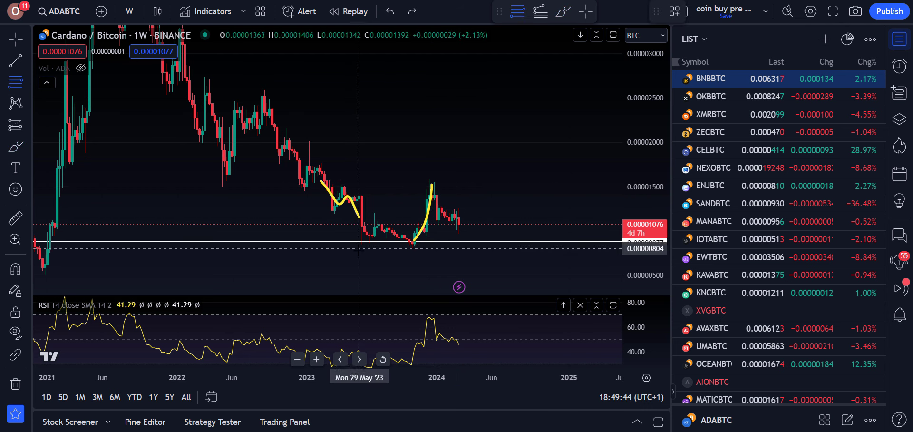
pyautogui.click(356, 247)
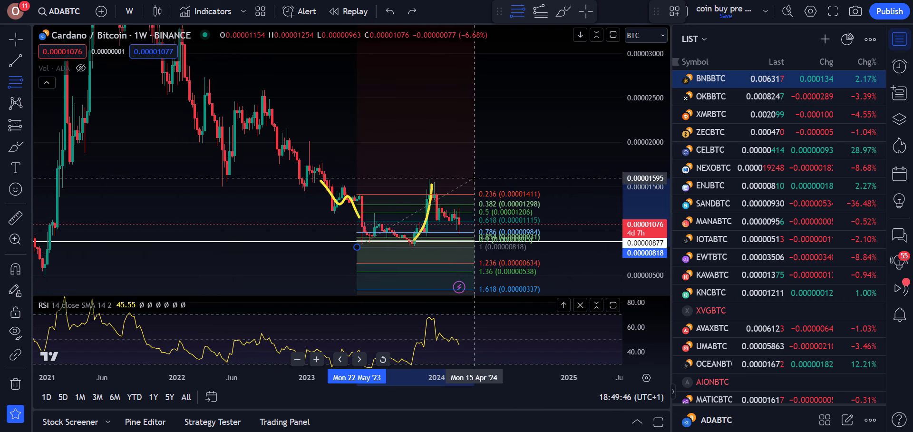
pyautogui.click(474, 179)
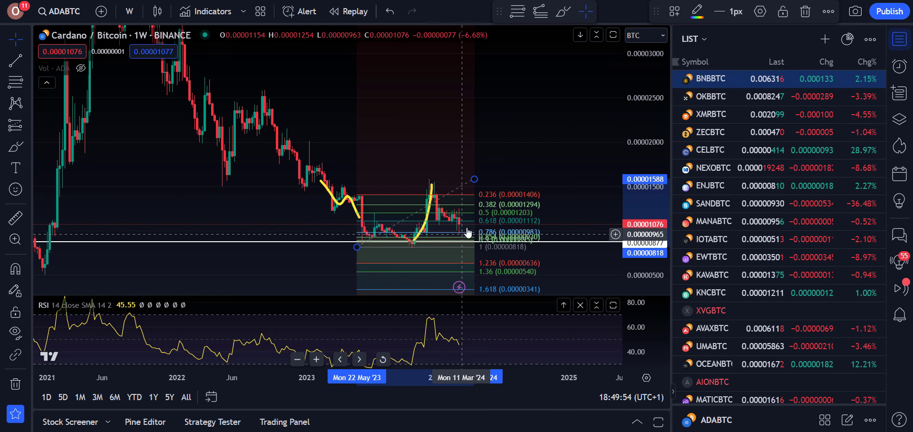
# Brush an arrow at the latest ADABTC price and a projected rise to about 0.00002, and undo both along with the Fibonacci retracement.
pyautogui.click(16, 148)
pyautogui.moveTo(469, 227)
pyautogui.mouseDown()
pyautogui.moveTo(496, 213)
pyautogui.moveTo(502, 231)
pyautogui.mouseUp()
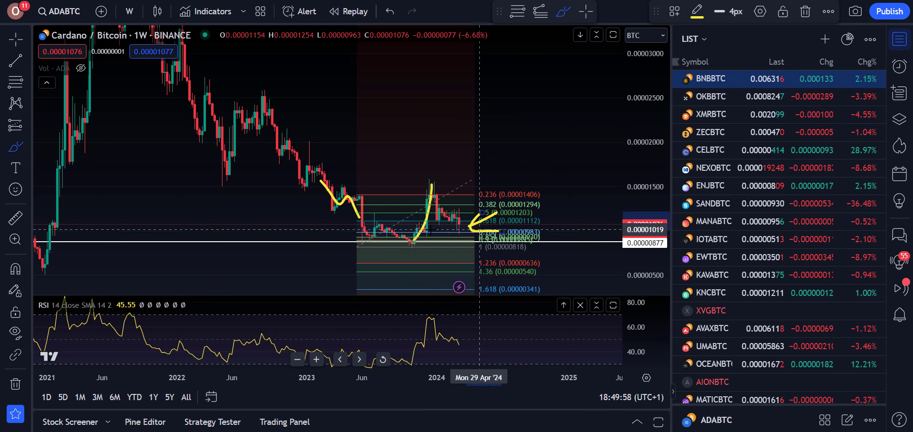
pyautogui.moveTo(386, 230)
pyautogui.mouseDown()
pyautogui.moveTo(420, 240)
pyautogui.moveTo(430, 190)
pyautogui.moveTo(464, 230)
pyautogui.moveTo(509, 141)
pyautogui.mouseUp()
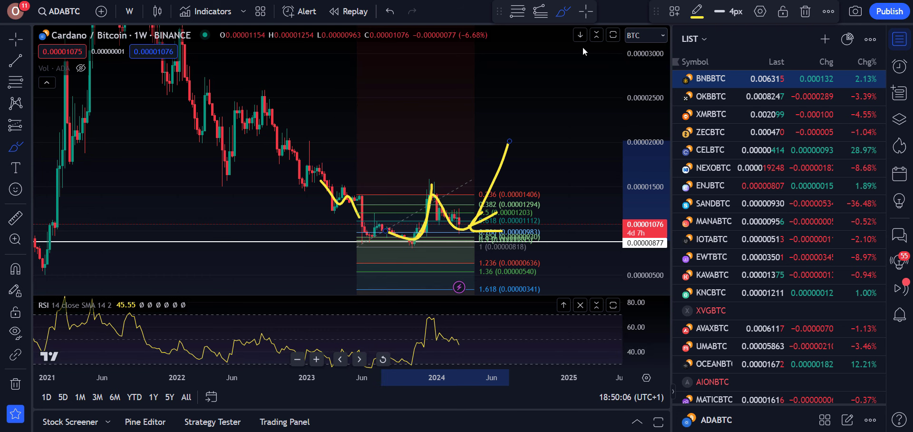
pyautogui.click(391, 11)
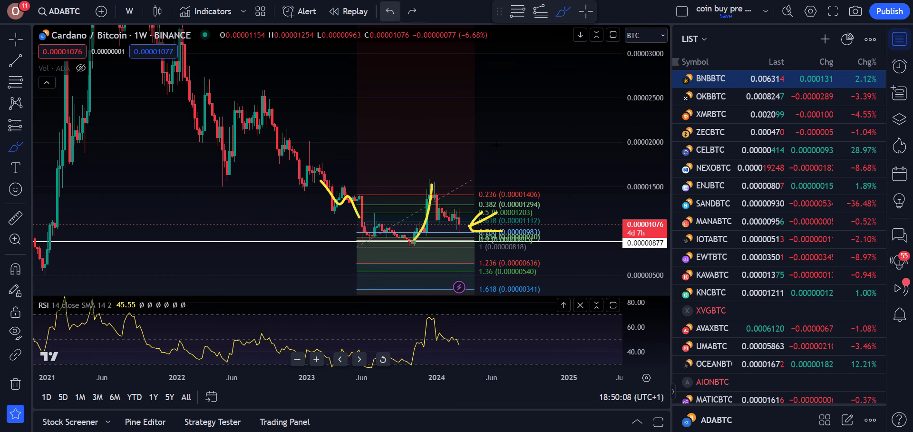
pyautogui.click(390, 11)
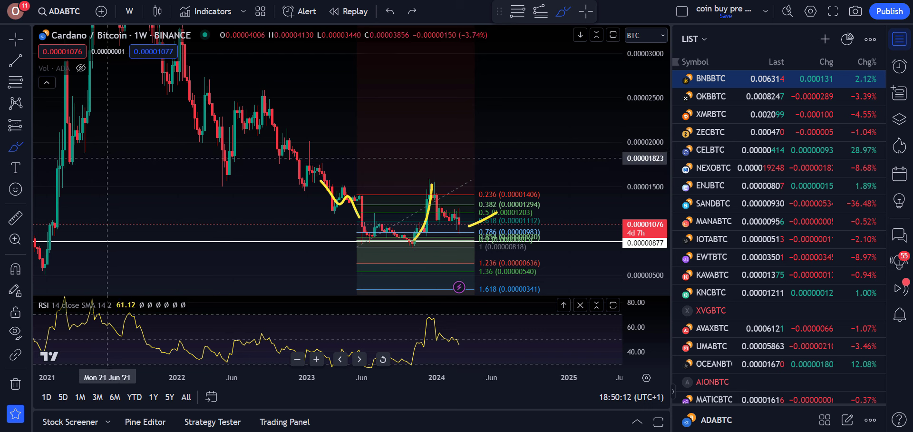
pyautogui.click(16, 40)
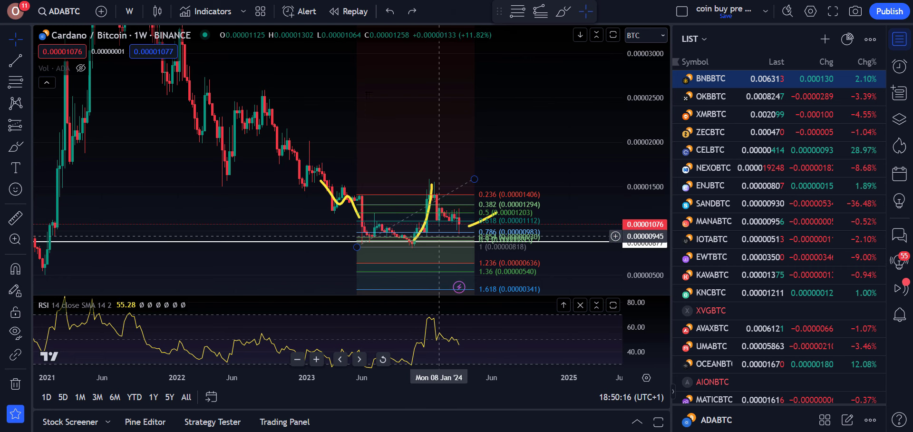
pyautogui.click(390, 11)
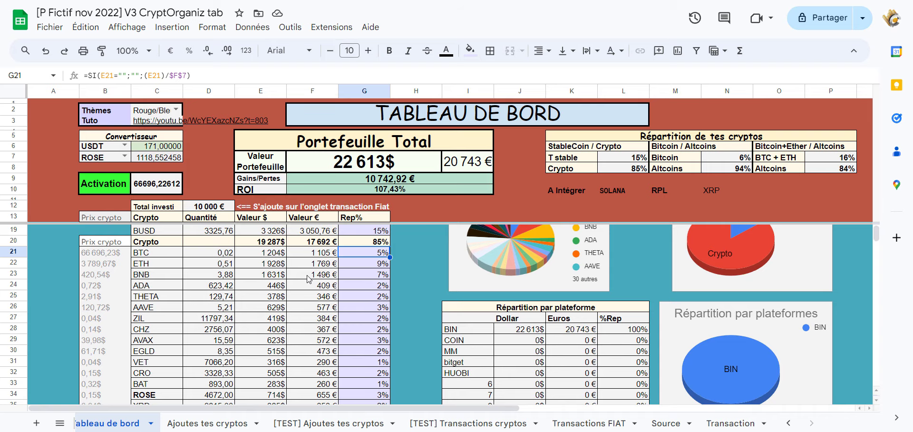
# Switch to the CryptOrganiz dashboard in Google Sheets and review the altcoin holdings below ADA.
pyautogui.scroll(2, 186, 320)
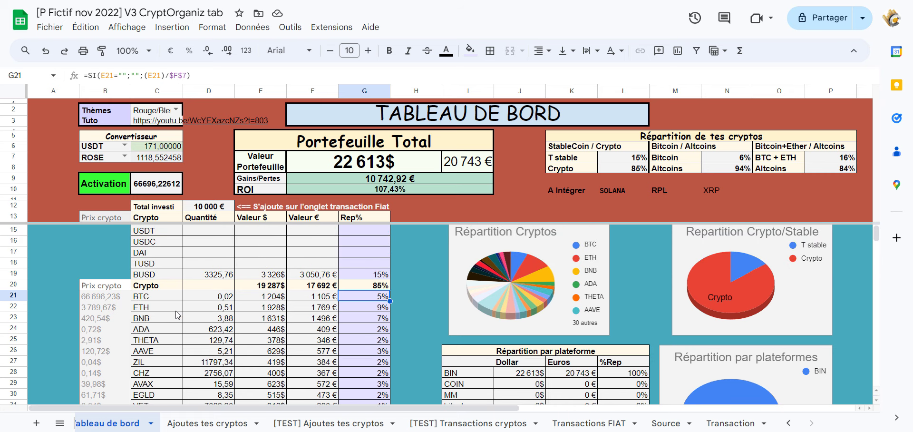
pyautogui.scroll(-1, 352, 323)
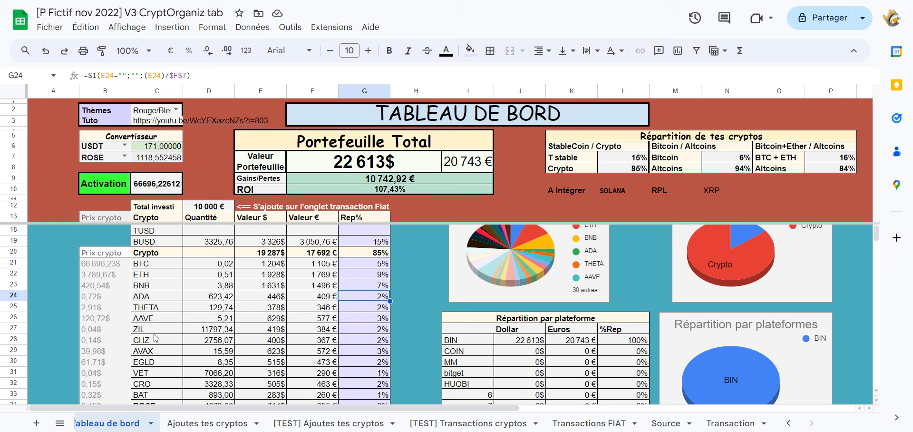
pyautogui.scroll(-2, 164, 315)
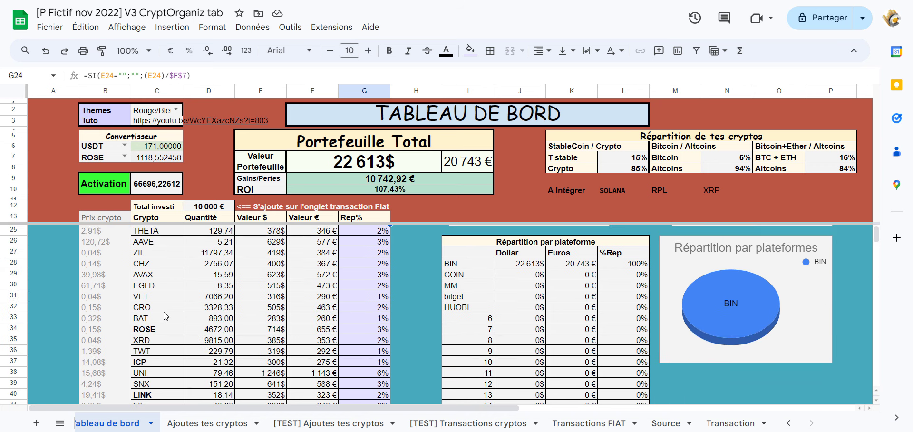
pyautogui.scroll(2, 152, 311)
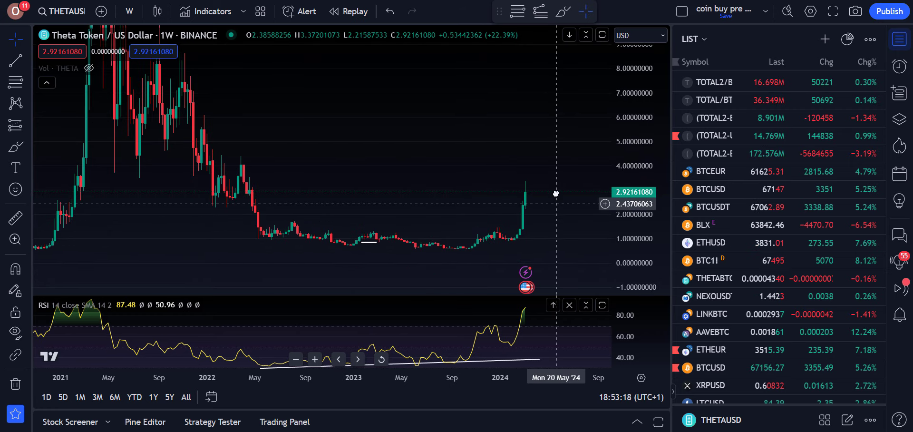
# Switch between the weekly THETAUSD chart and the dashboard to check CHZ's portfolio share, and reposition the chart around 2022 to 2024.
pyautogui.moveTo(556, 193); pyautogui.dragTo(557, 172)
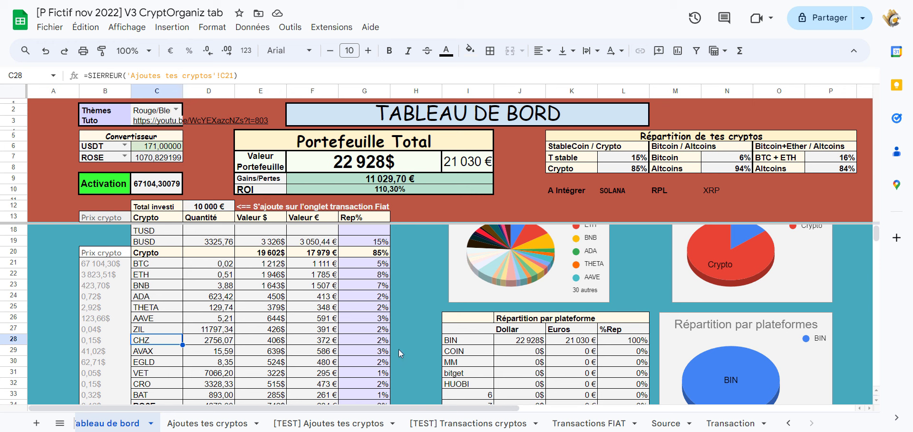
pyautogui.click(365, 342)
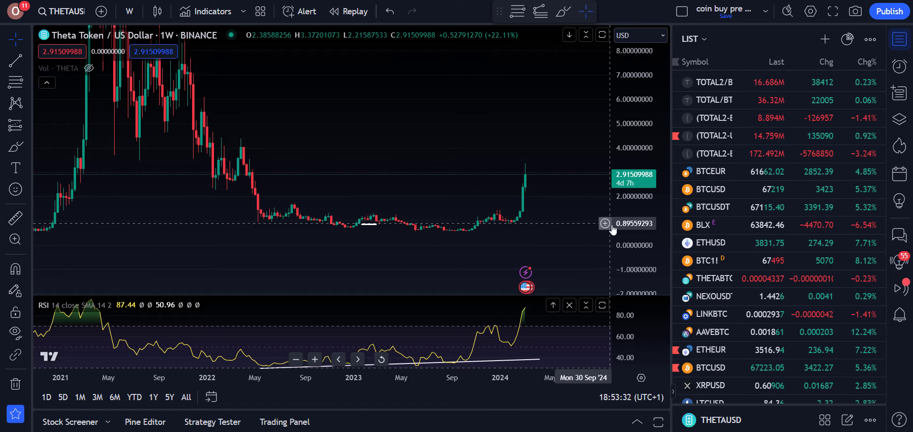
pyautogui.moveTo(552, 217); pyautogui.dragTo(526, 223)
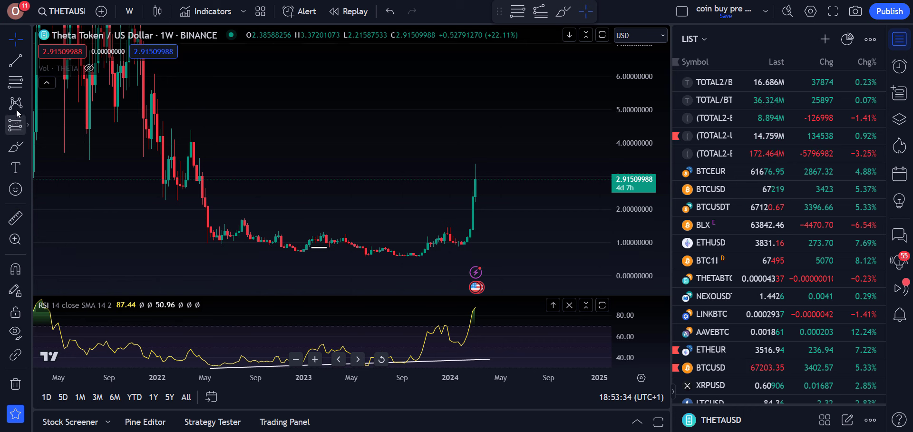
# Draw a descending channel on THETAUSD with trend lines from about 0.95 to 0.41 under the lows and 1.67 to 1.11 over the highs.
pyautogui.click(15, 66)
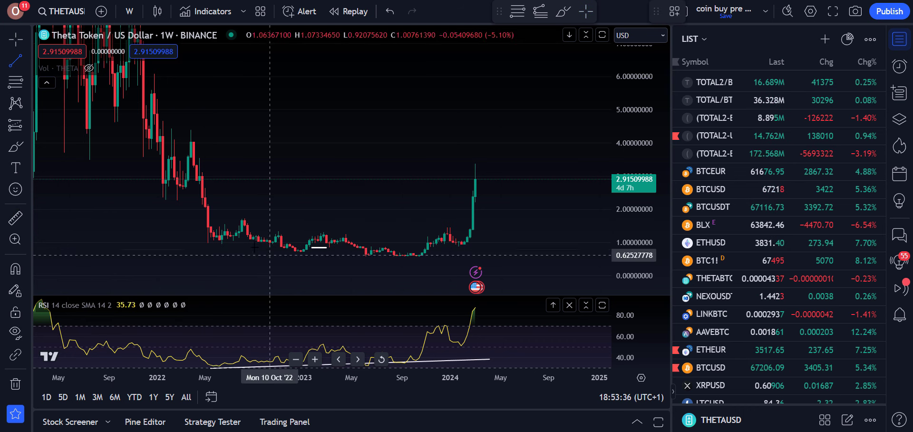
pyautogui.click(223, 244)
pyautogui.click(488, 262)
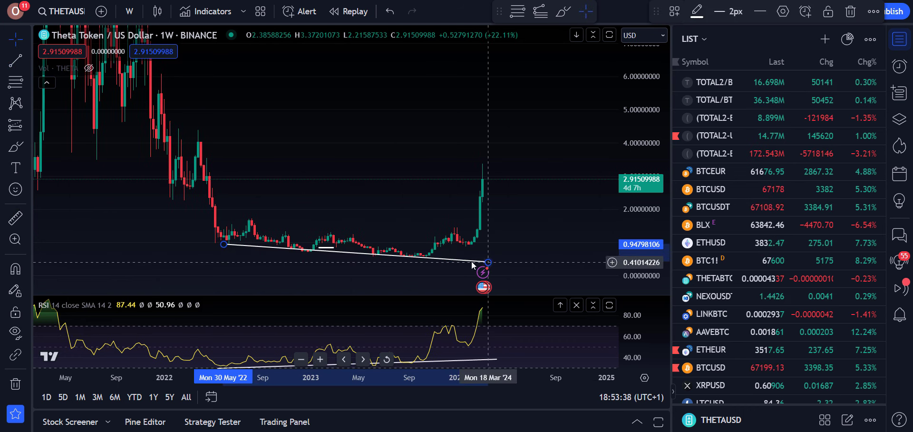
pyautogui.click(19, 64)
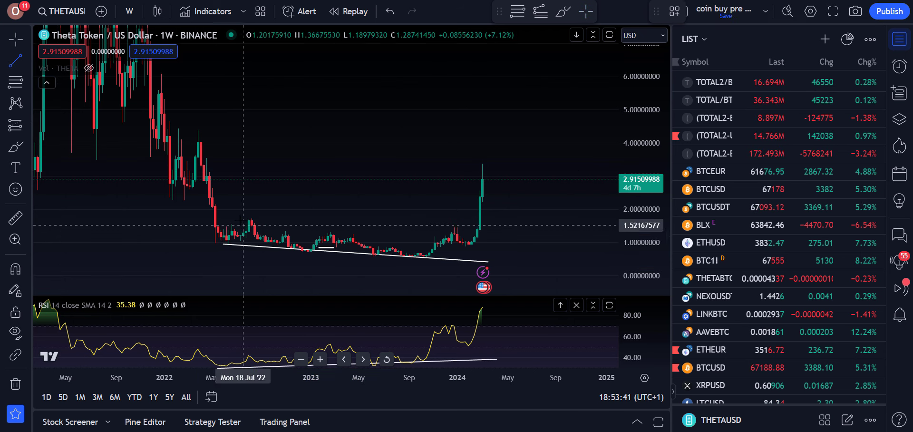
pyautogui.click(240, 220)
pyautogui.click(573, 239)
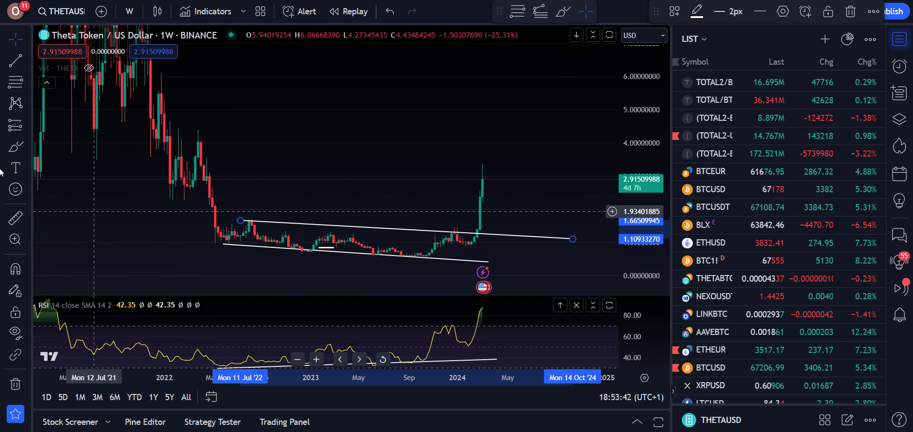
# Brush a circle on the channel's upper line in mid-2024, and box and underline the early 2022 THETAUSD lows between about 2.6 and 3.7.
pyautogui.click(16, 147)
pyautogui.moveTo(519, 222)
pyautogui.mouseDown()
pyautogui.moveTo(502, 236)
pyautogui.moveTo(533, 231)
pyautogui.moveTo(519, 215)
pyautogui.mouseUp()
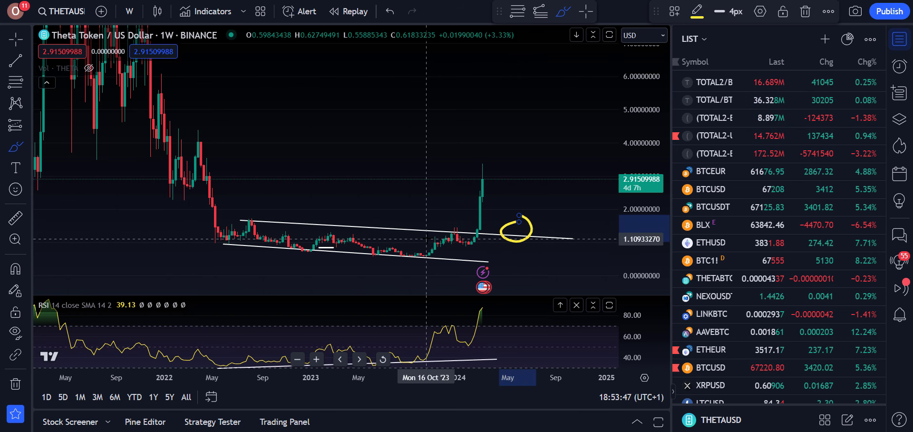
pyautogui.scroll(-2, 286, 228)
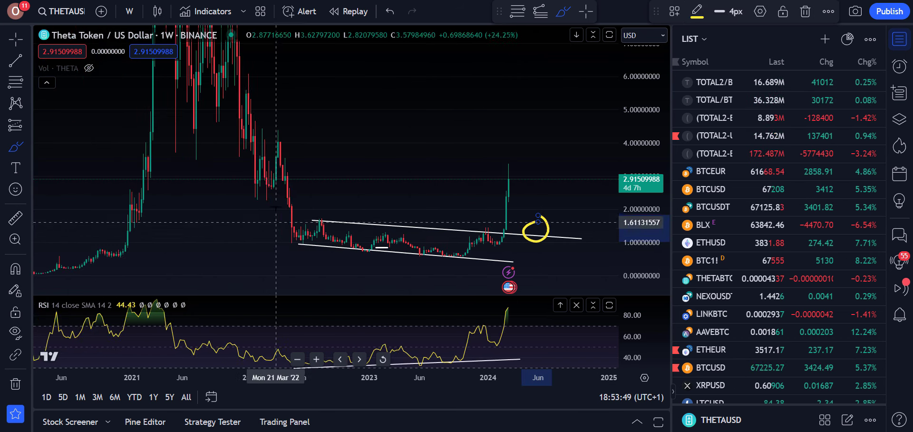
pyautogui.moveTo(251, 191)
pyautogui.mouseDown()
pyautogui.moveTo(308, 169)
pyautogui.moveTo(307, 154)
pyautogui.moveTo(257, 152)
pyautogui.moveTo(231, 171)
pyautogui.moveTo(229, 190)
pyautogui.moveTo(274, 189)
pyautogui.mouseUp()
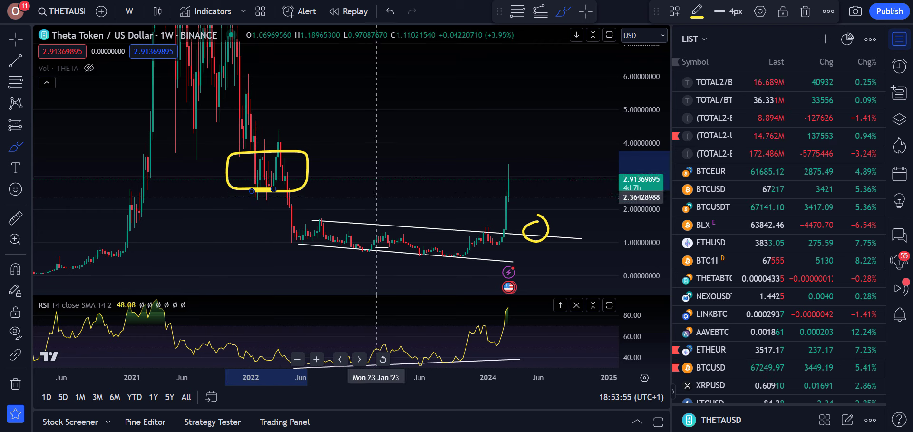
# Switch from THETAUSD to the weekly ZILUSD chart and enlarge the price action from 2022 to 2024.
pyautogui.scroll(2, 566, 266)
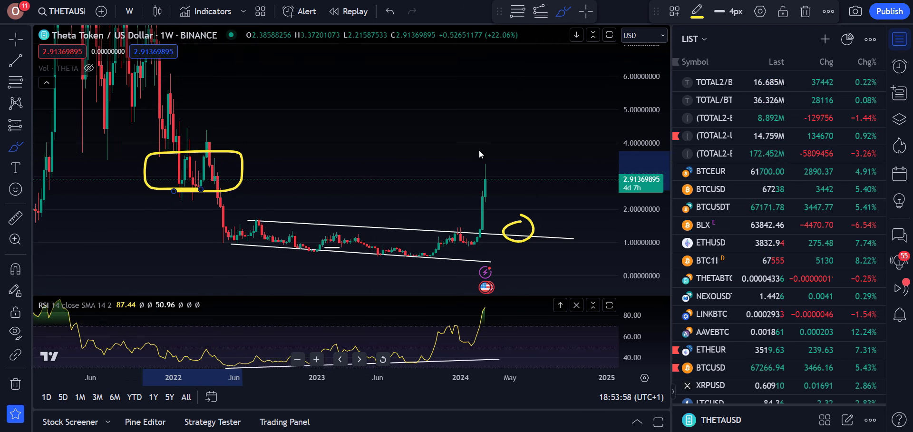
pyautogui.hotkey('ctrl', 'Tab')
pyautogui.click(27, 40)
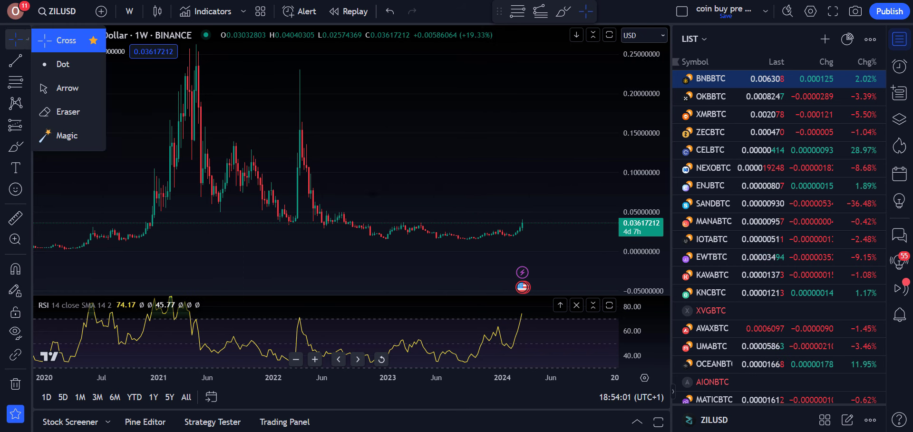
pyautogui.moveTo(477, 233); pyautogui.dragTo(514, 202)
pyautogui.moveTo(647, 204); pyautogui.dragTo(646, 53)
pyautogui.moveTo(580, 184); pyautogui.dragTo(538, 138)
pyautogui.scroll(3, 452, 237)
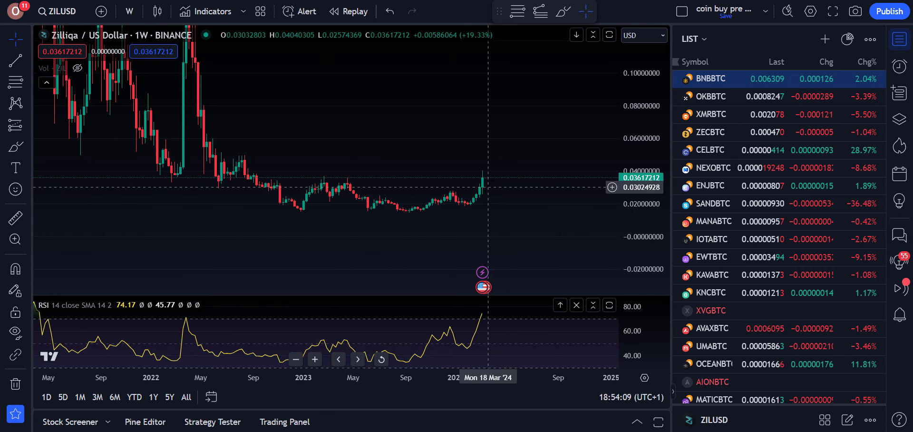
# Draw a descending trend line on ZILUSD from about 0.0346 to 0.0219, and brush a rising stroke from the latest candle to about 0.066.
pyautogui.click(16, 61)
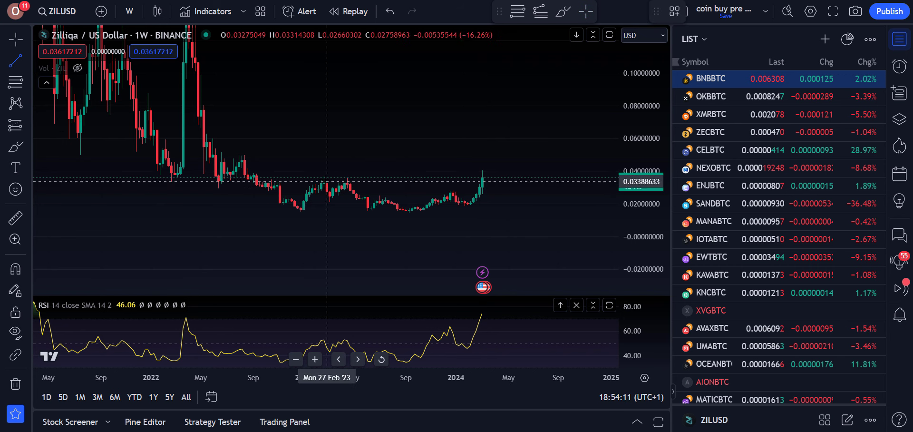
pyautogui.click(324, 181)
pyautogui.click(514, 200)
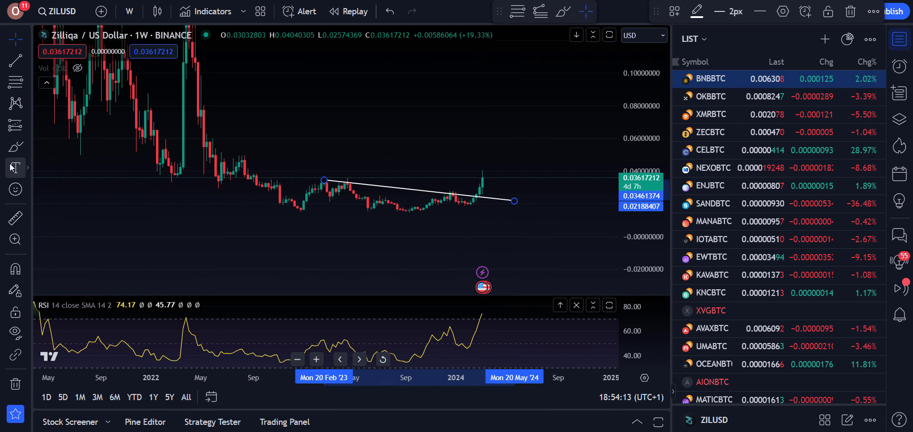
pyautogui.click(16, 147)
pyautogui.moveTo(484, 175); pyautogui.dragTo(506, 128)
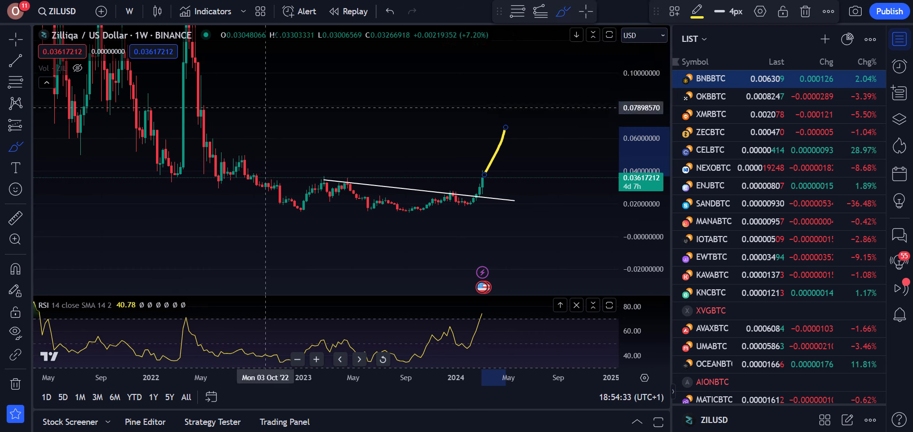
# Return to the CryptOrganiz dashboard in Google Sheets and review the altcoin holdings around ZIL and CHZ.
pyautogui.click(315, 2)
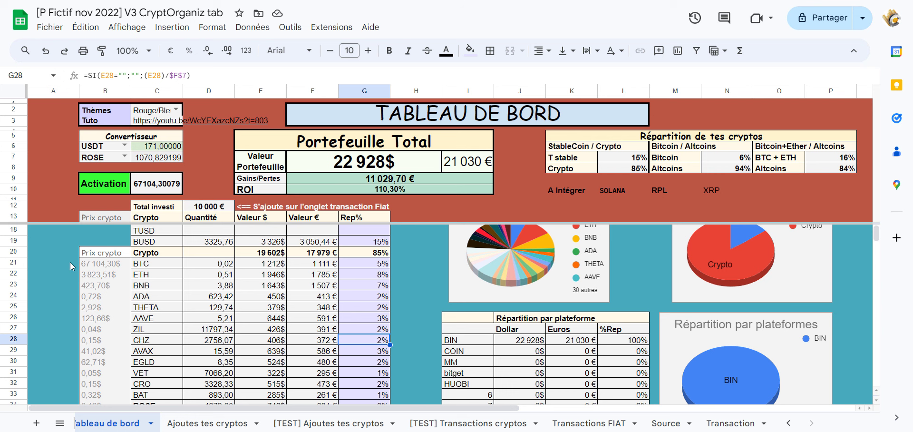
pyautogui.scroll(-2, 177, 307)
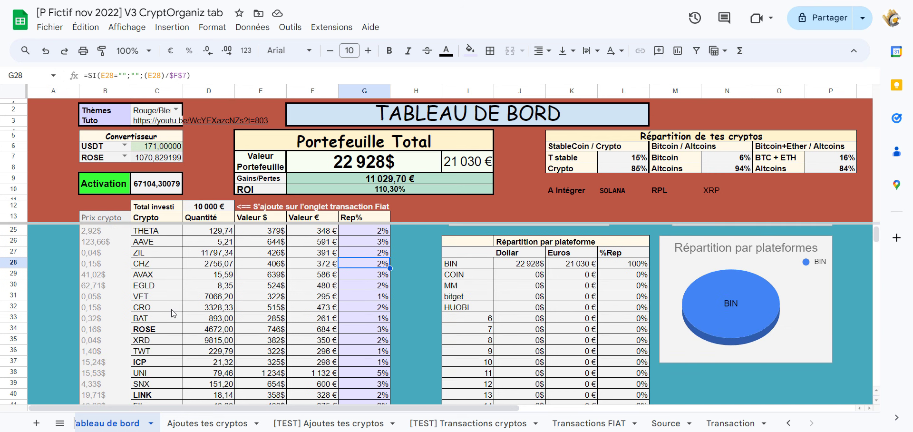
pyautogui.scroll(-3, 172, 314)
pyautogui.scroll(5, 185, 326)
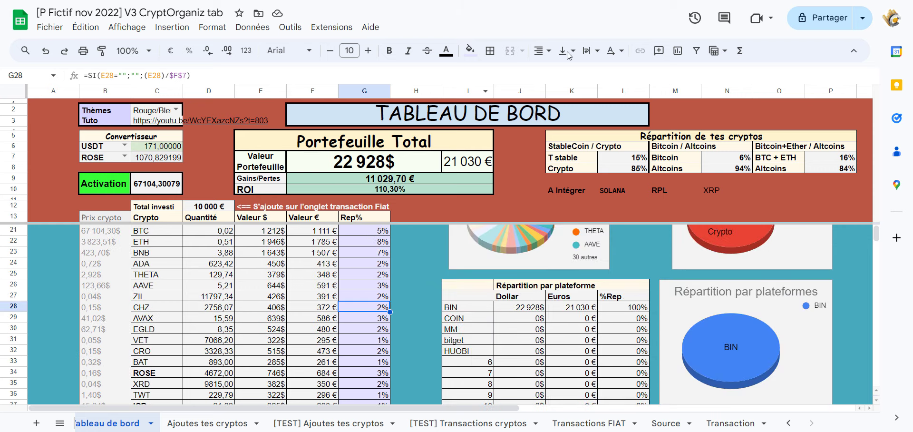
# Switch to the weekly CHZUSD chart in TradingView and reposition it to cover 2021 to 2024 with space after the latest candle.
pyautogui.click(585, 2)
pyautogui.scroll(-3, 502, 240)
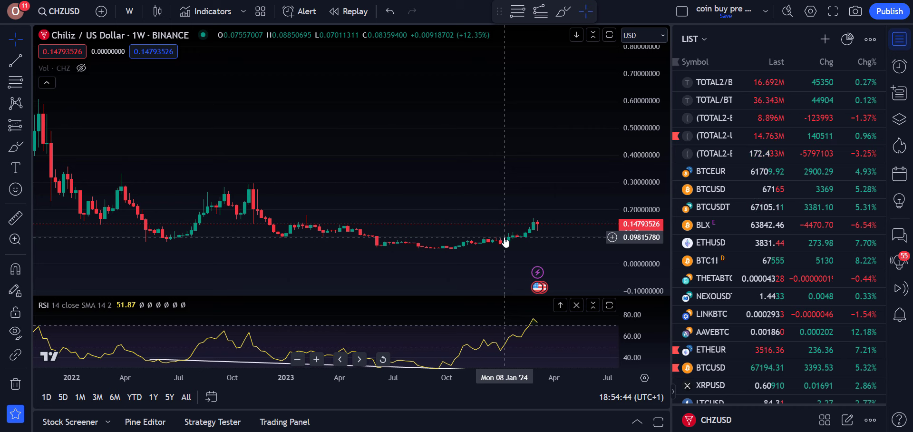
pyautogui.scroll(-4, 511, 236)
pyautogui.scroll(5, 539, 237)
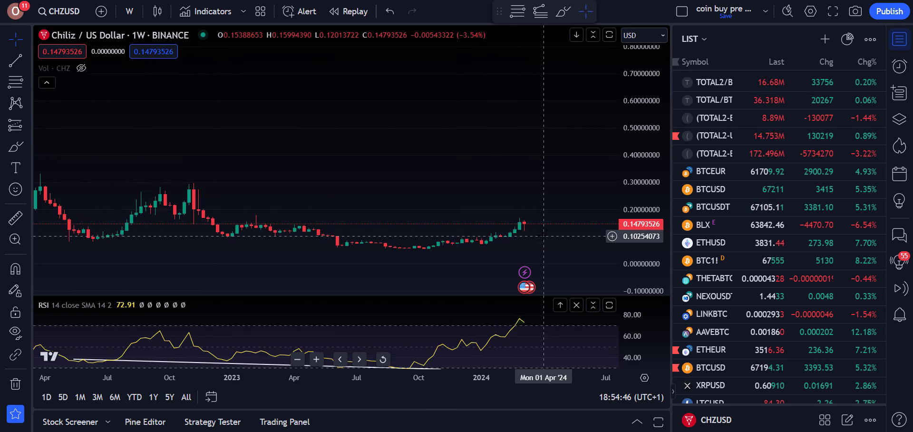
pyautogui.scroll(-5, 558, 185)
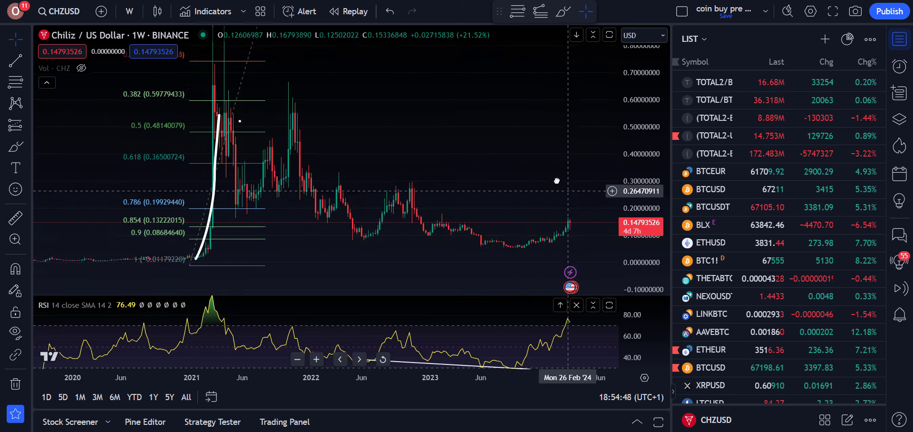
pyautogui.moveTo(557, 180); pyautogui.dragTo(500, 181)
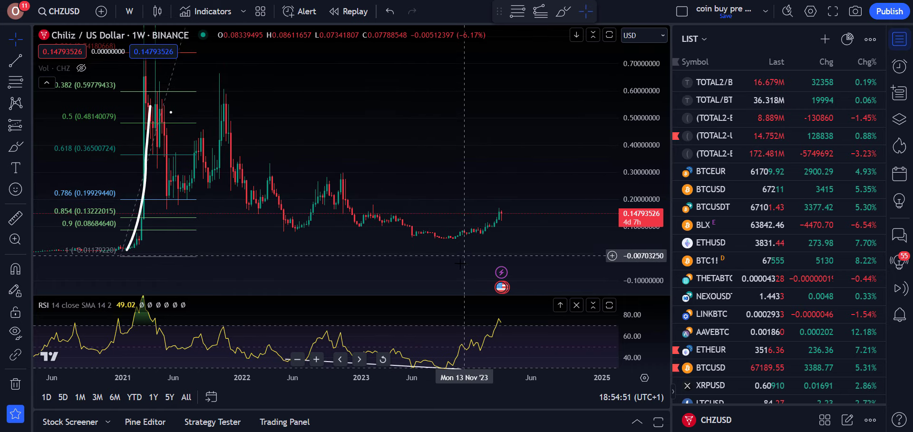
pyautogui.moveTo(465, 255); pyautogui.dragTo(460, 256)
# Draw a descending channel on CHZUSD with trend lines from about 0.291 to 0.199 over the highs and 0.094 to 0.028 under the lows.
pyautogui.click(16, 61)
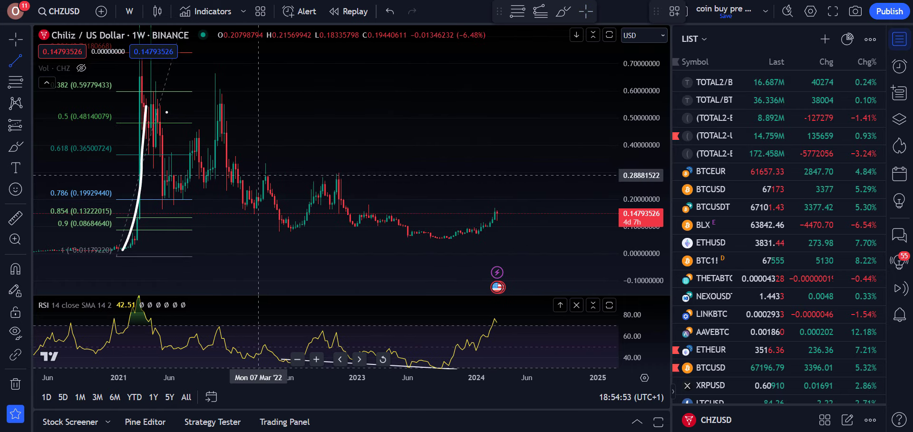
pyautogui.click(261, 174)
pyautogui.click(579, 199)
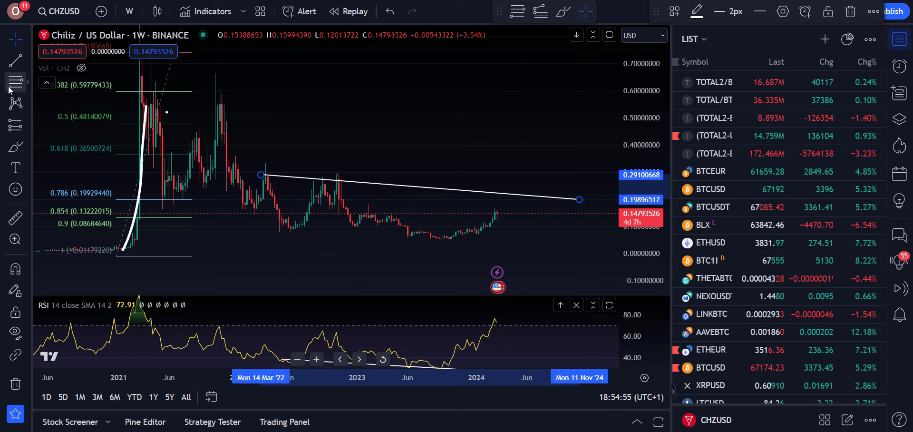
pyautogui.click(15, 61)
pyautogui.click(266, 228)
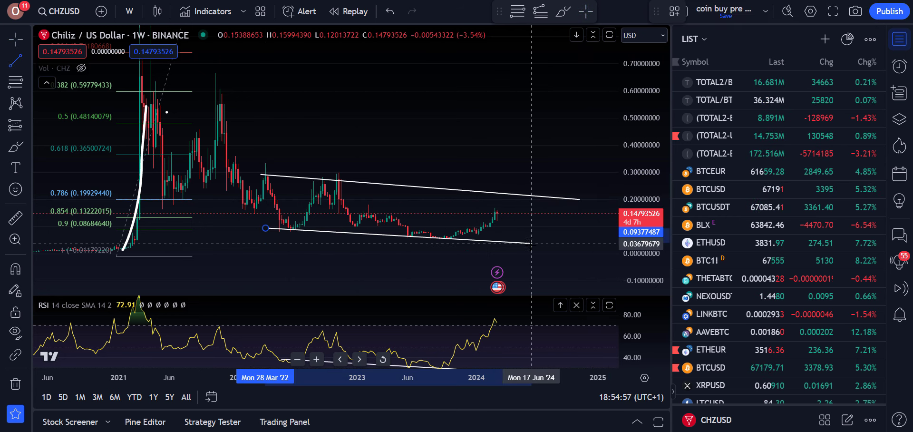
pyautogui.click(531, 246)
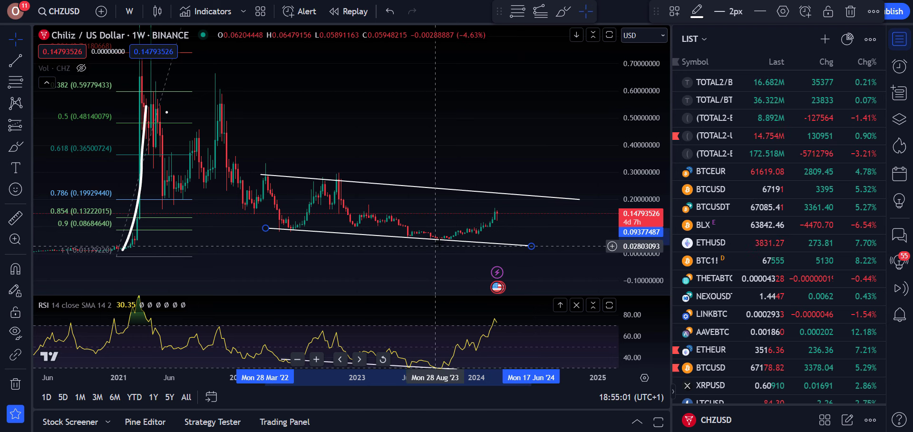
# Measure the CHZUSD rise from about 0.057 in late October 2023 to about 0.155 at the recent candles.
pyautogui.click(16, 218)
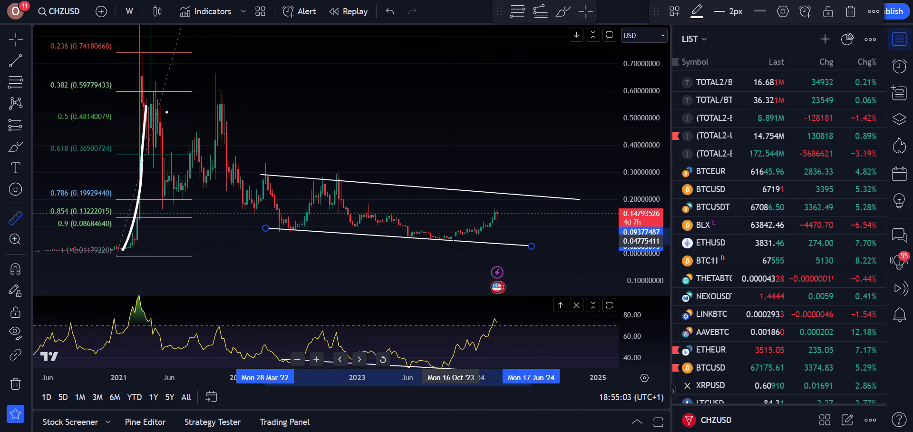
pyautogui.click(456, 239)
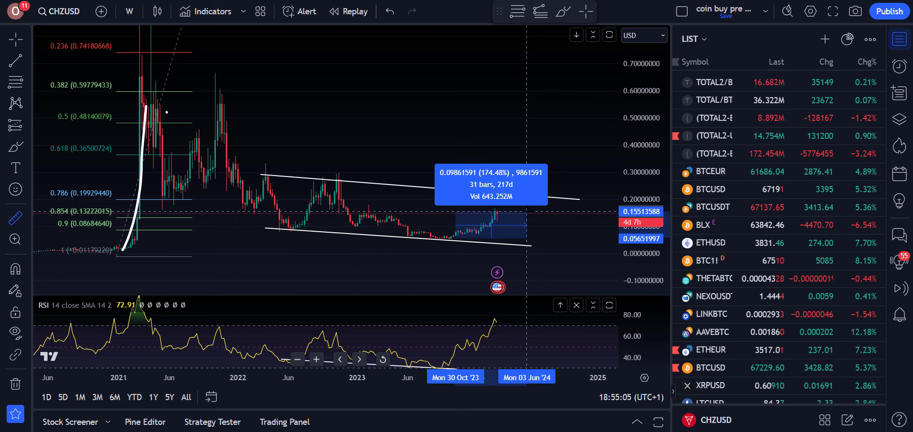
pyautogui.click(26, 40)
# Enlarge the CHZUSD channel and brush several freehand strokes after the latest candles, around the channel's upper line.
pyautogui.moveTo(533, 132); pyautogui.dragTo(538, 99)
pyautogui.moveTo(642, 233); pyautogui.dragTo(642, 125)
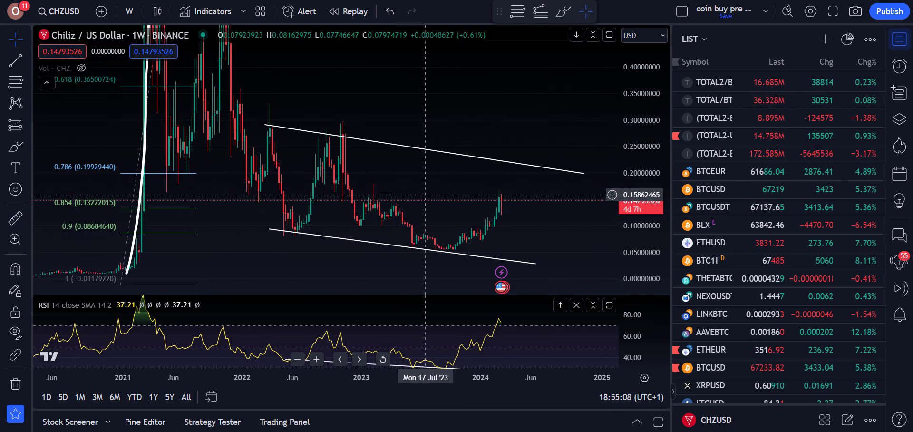
pyautogui.moveTo(419, 193); pyautogui.dragTo(350, 193)
pyautogui.click(14, 149)
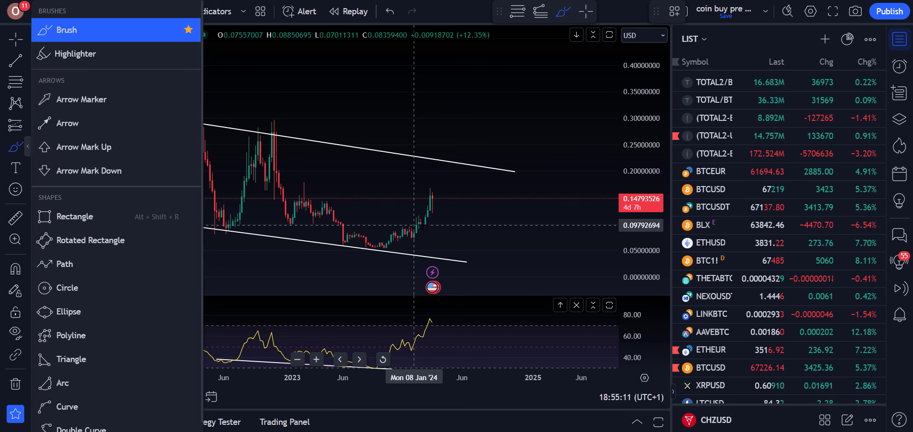
pyautogui.click(47, 28)
pyautogui.moveTo(428, 210)
pyautogui.mouseDown()
pyautogui.moveTo(460, 165)
pyautogui.moveTo(489, 239)
pyautogui.moveTo(533, 198)
pyautogui.mouseUp()
pyautogui.moveTo(478, 220)
pyautogui.mouseDown()
pyautogui.moveTo(513, 230)
pyautogui.moveTo(448, 238)
pyautogui.moveTo(478, 240)
pyautogui.moveTo(554, 183)
pyautogui.mouseUp()
pyautogui.moveTo(527, 182); pyautogui.dragTo(539, 224)
pyautogui.moveTo(478, 235)
pyautogui.mouseDown()
pyautogui.moveTo(545, 154)
pyautogui.moveTo(554, 110)
pyautogui.mouseUp()
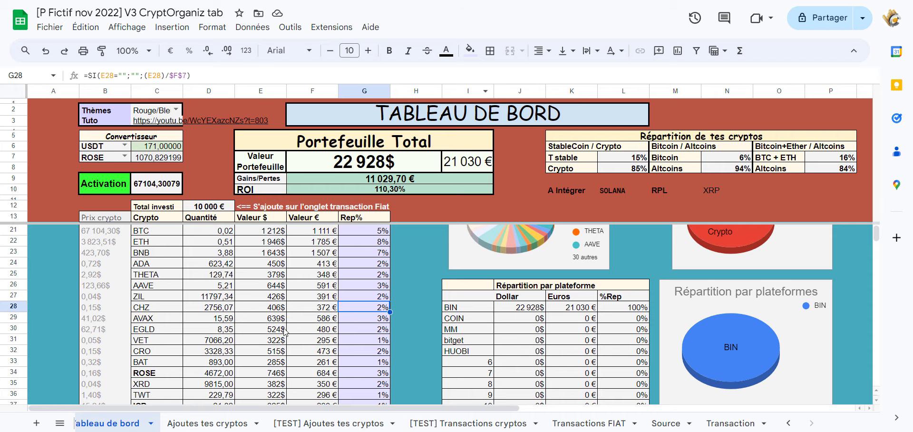
# Switch from the dashboard to the weekly AVAXUSD chart and brush a circle around the December 2023 high near 50.
pyautogui.click(155, 318)
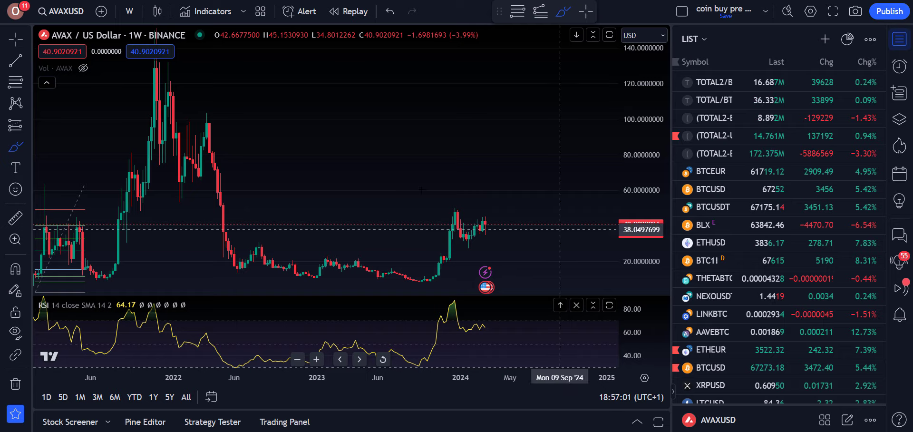
pyautogui.moveTo(532, 239); pyautogui.dragTo(563, 179)
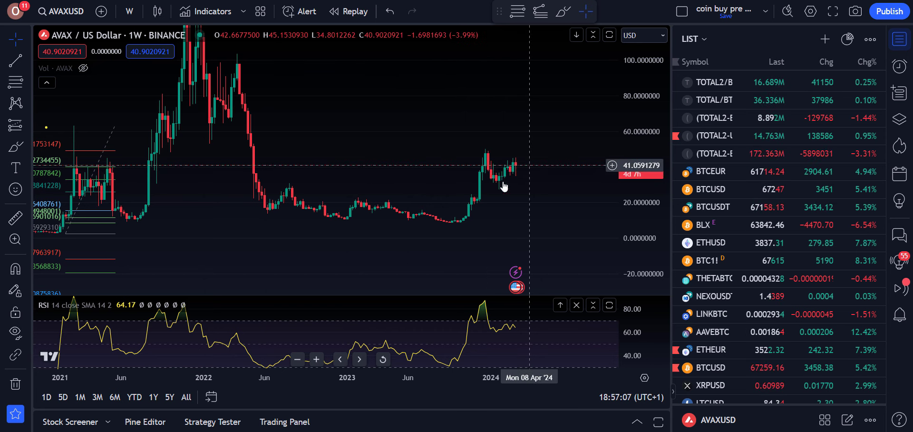
pyautogui.scroll(5, 519, 216)
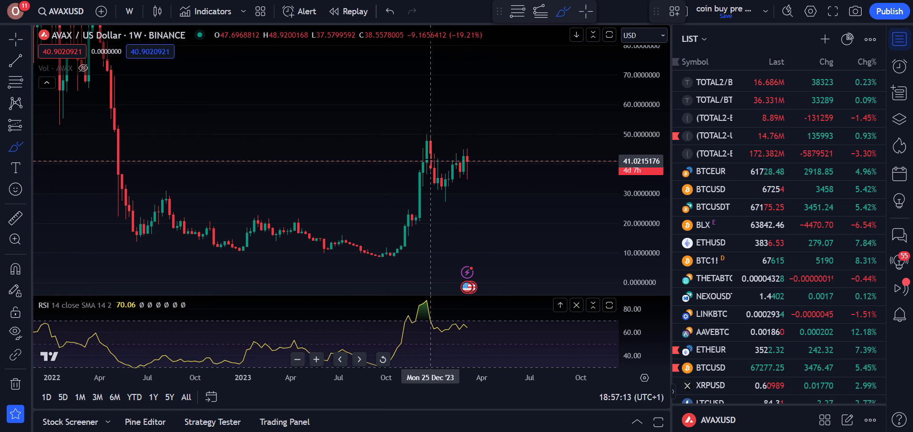
pyautogui.moveTo(423, 134); pyautogui.dragTo(431, 132)
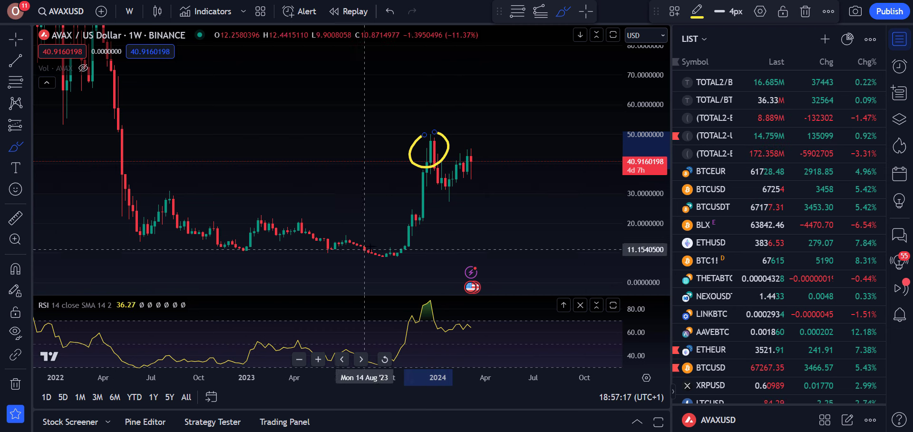
# Measure the AVAXUSD rise from about 9.35 at the autumn 2023 lows to about 50.84 above the circled high.
pyautogui.click(16, 218)
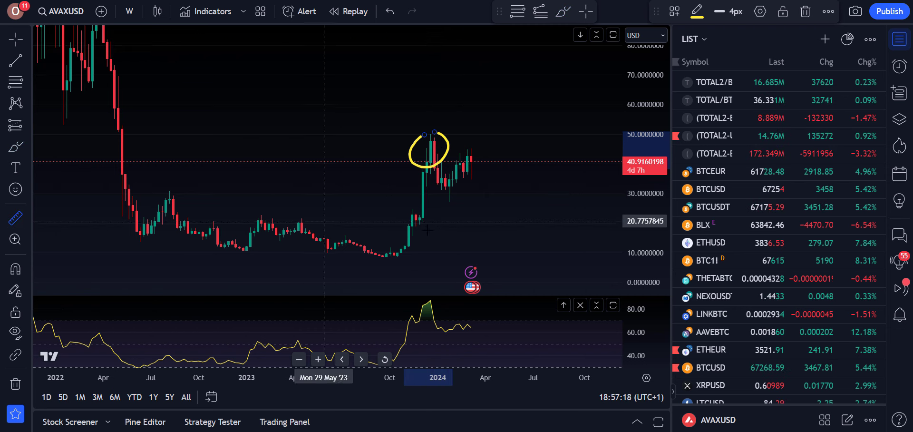
pyautogui.click(416, 255)
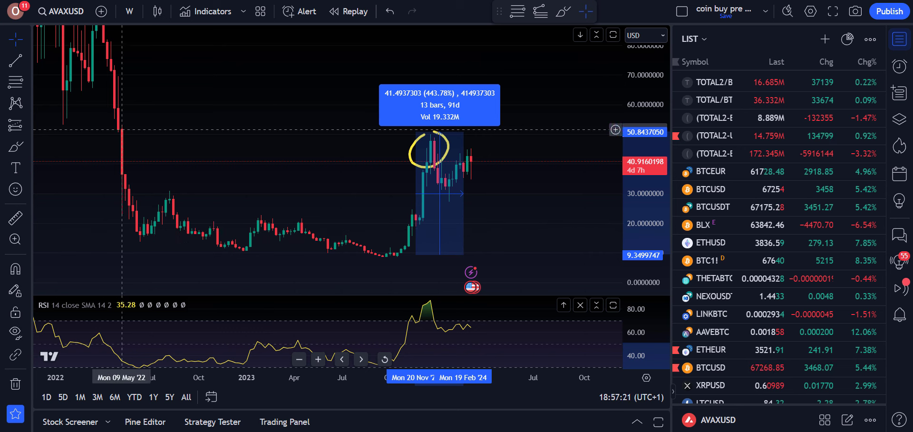
pyautogui.click(478, 184)
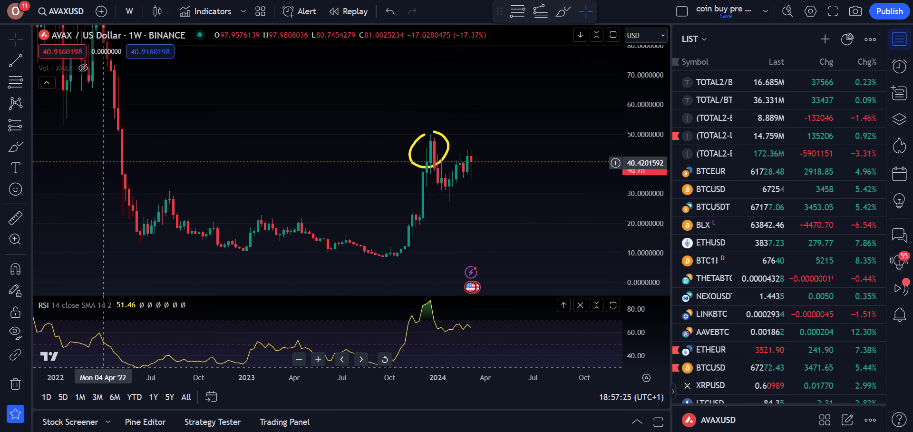
# Brush a falling stroke on AVAXUSD from about 42 to 21, and draw a descending trend line from about 28.4 in August 2022 to 7.
pyautogui.click(16, 146)
pyautogui.moveTo(475, 157); pyautogui.dragTo(493, 203)
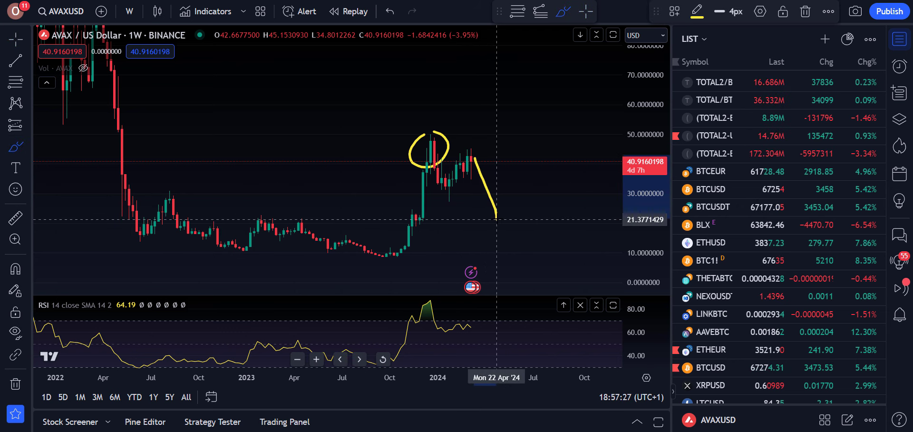
pyautogui.hotkey('alt', 't')
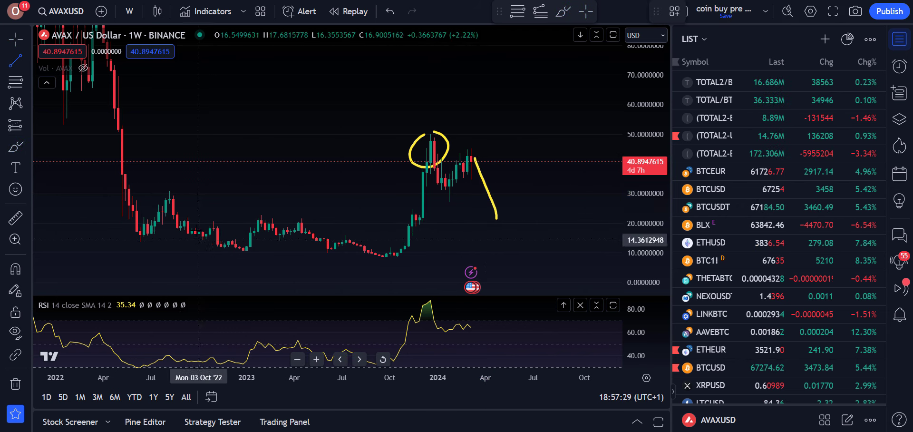
pyautogui.click(173, 199)
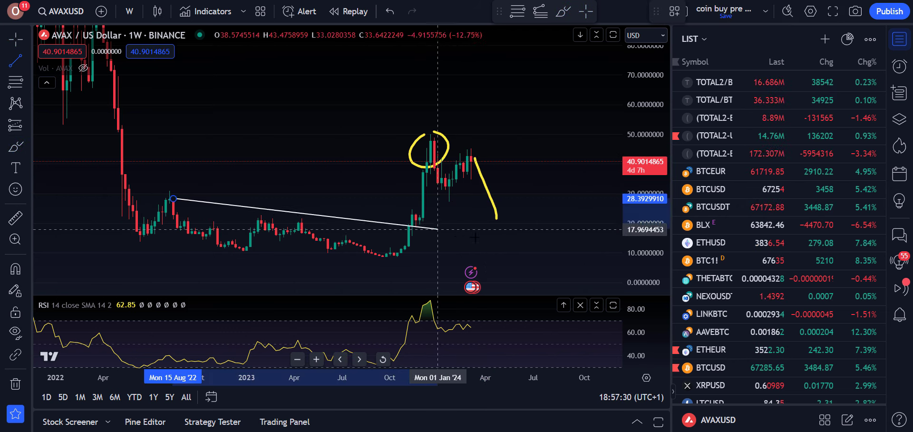
pyautogui.click(533, 262)
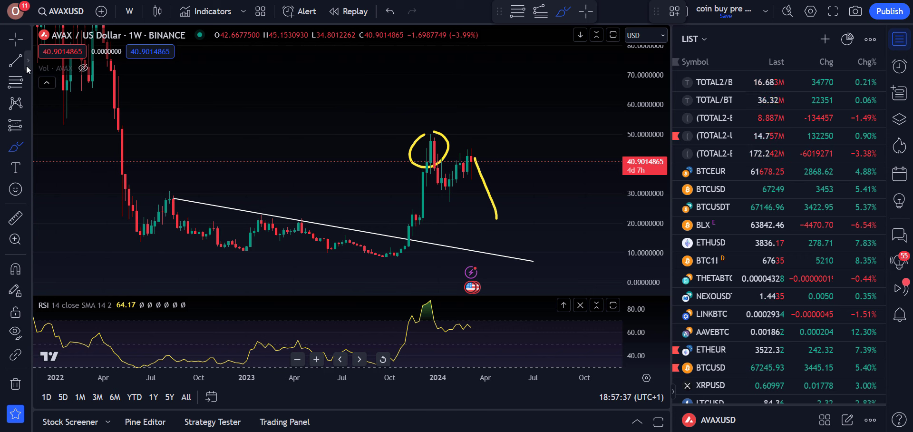
# Place a horizontal ray at about 8.75 from the September 2023 AVAXUSD low and pick the Brush for marking.
pyautogui.click(27, 65)
pyautogui.click(79, 175)
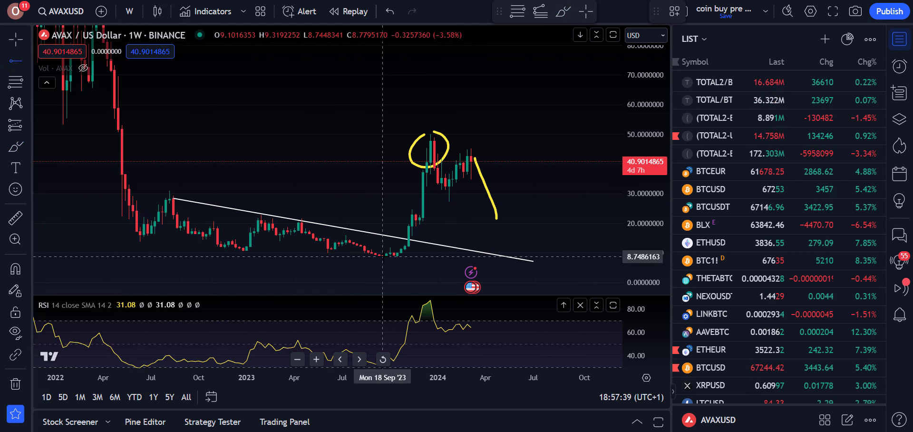
pyautogui.click(383, 256)
pyautogui.click(16, 146)
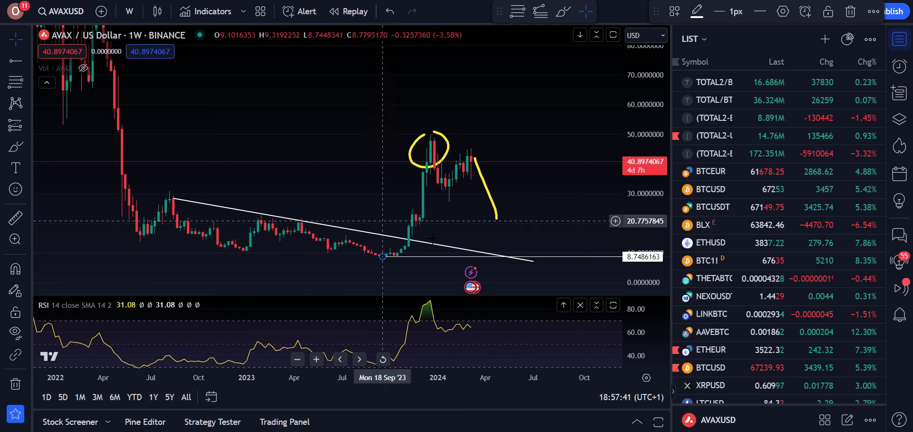
# Circle where the AVAXUSD trend line and horizontal ray cross, and draw a Fib retracement from about 8.75 to about 50.84.
pyautogui.moveTo(508, 246)
pyautogui.mouseDown()
pyautogui.moveTo(495, 255)
pyautogui.moveTo(515, 251)
pyautogui.mouseUp()
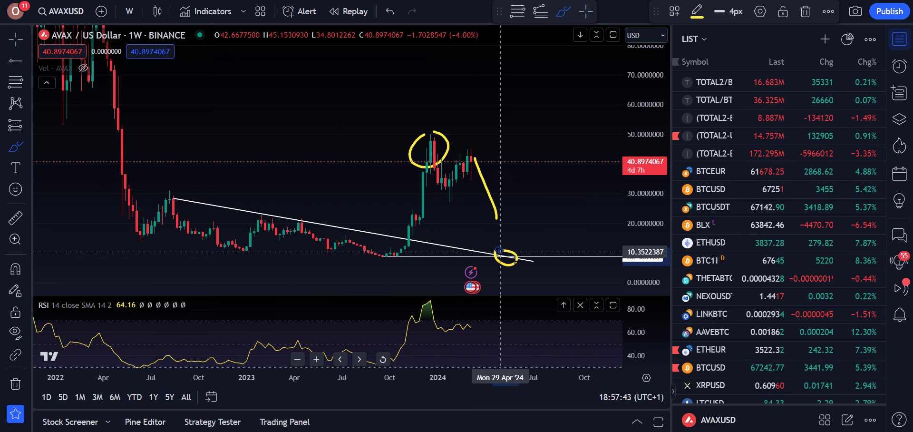
pyautogui.click(15, 82)
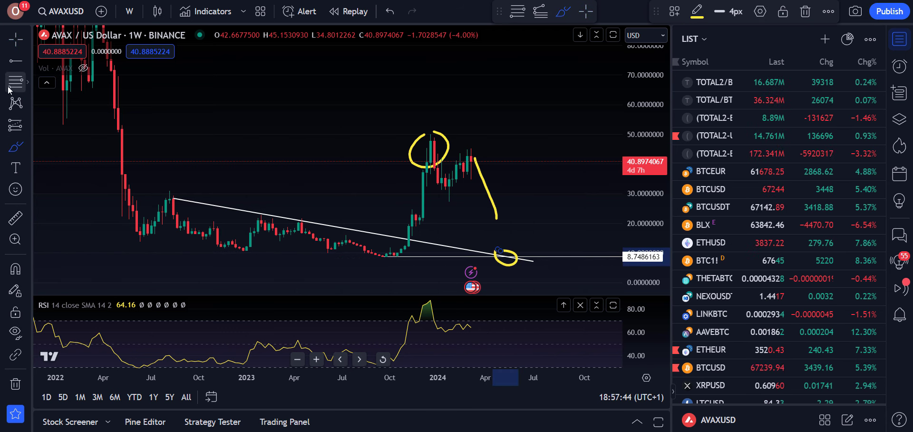
pyautogui.click(371, 256)
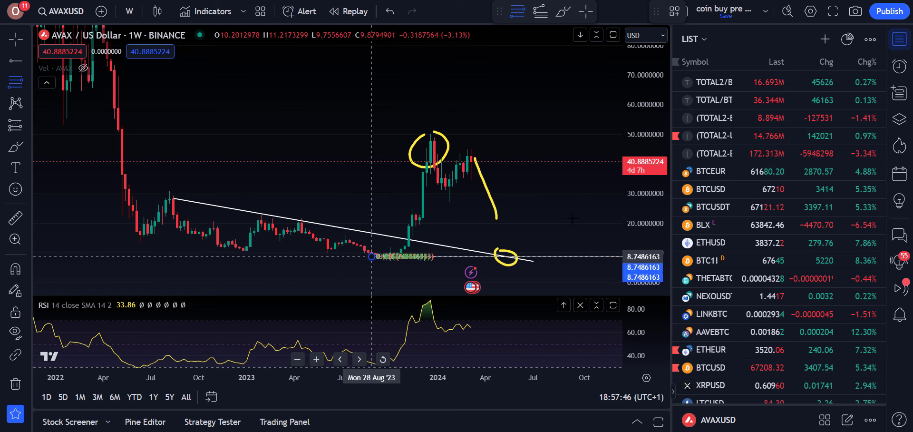
pyautogui.click(548, 134)
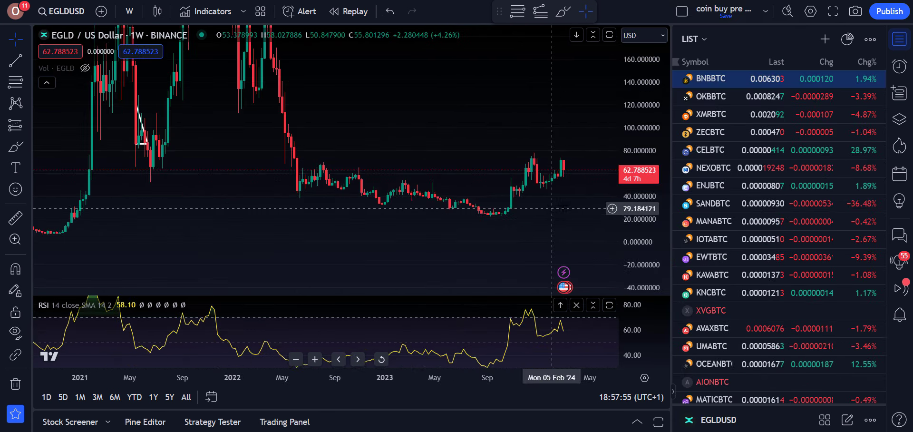
# On the weekly EGLDUSD chart, brush a circle near 40 in spring 2024 and cups under the mid-2022 and year-end 2022 lows.
pyautogui.moveTo(550, 207); pyautogui.dragTo(498, 213)
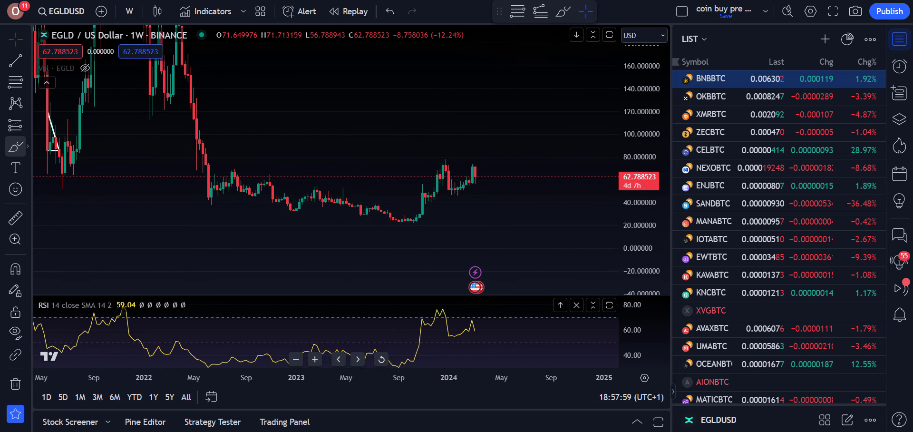
pyautogui.click(16, 146)
pyautogui.moveTo(493, 193); pyautogui.dragTo(495, 195)
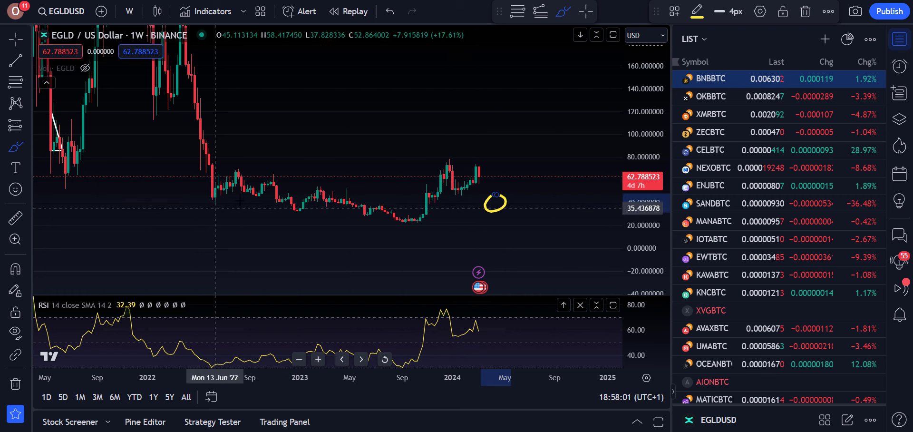
pyautogui.moveTo(211, 193)
pyautogui.mouseDown()
pyautogui.moveTo(211, 206)
pyautogui.moveTo(241, 187)
pyautogui.mouseUp()
pyautogui.moveTo(295, 197); pyautogui.dragTo(307, 202)
# Brush a cup under EGLDUSD's autumn 2023 lows and projections around the circle, including sharp rises to about 105 and 120.
pyautogui.moveTo(409, 207)
pyautogui.mouseDown()
pyautogui.moveTo(397, 222)
pyautogui.moveTo(429, 227)
pyautogui.mouseUp()
pyautogui.moveTo(477, 180)
pyautogui.mouseDown()
pyautogui.moveTo(496, 207)
pyautogui.moveTo(546, 128)
pyautogui.mouseUp()
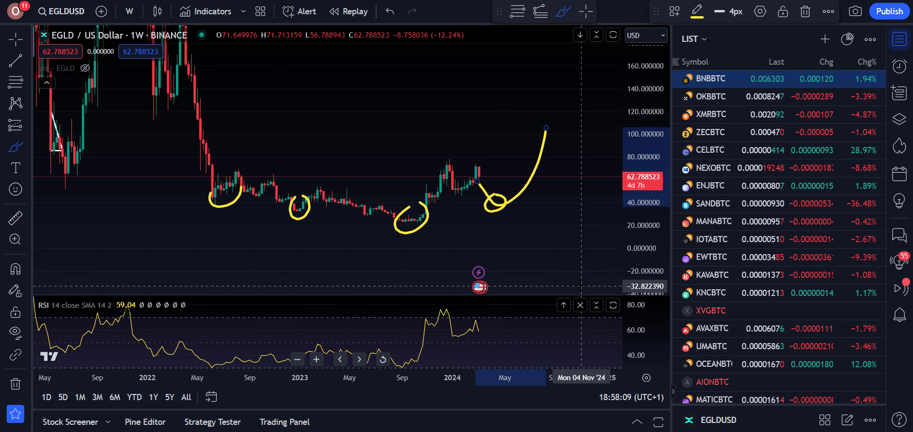
pyautogui.moveTo(508, 211); pyautogui.dragTo(611, 189)
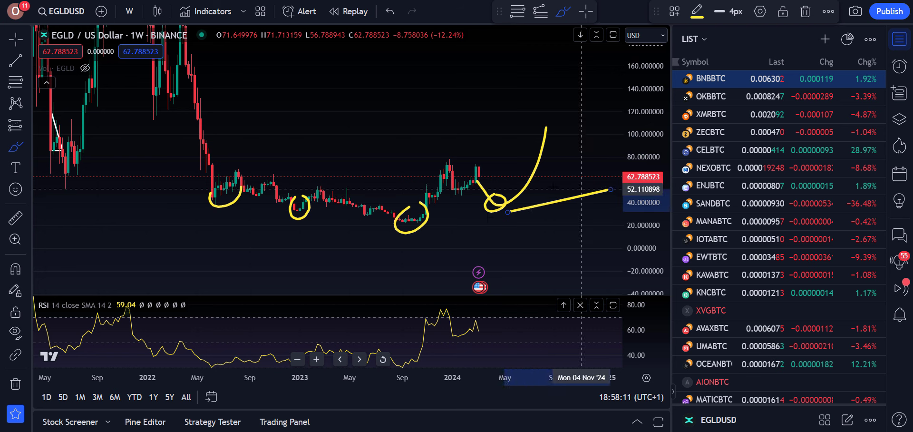
pyautogui.moveTo(527, 189); pyautogui.dragTo(561, 225)
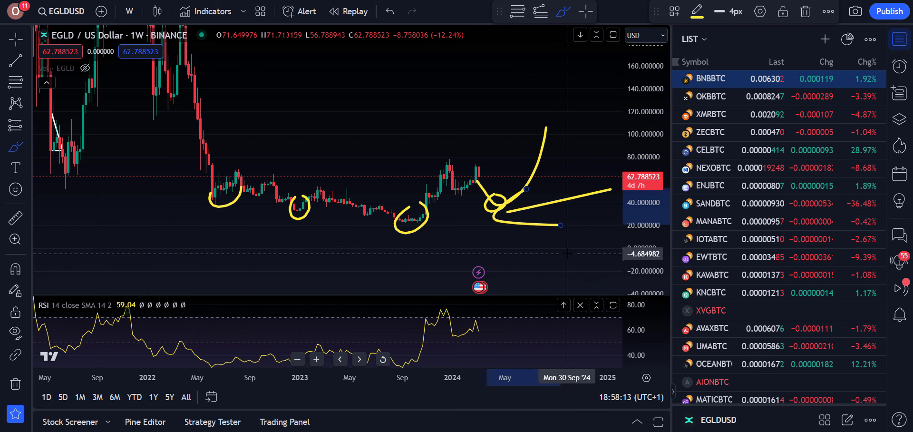
pyautogui.moveTo(497, 203); pyautogui.dragTo(564, 109)
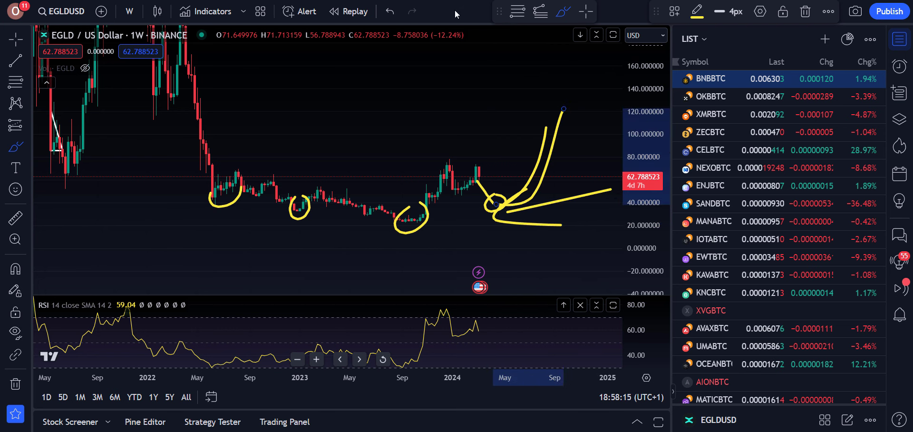
# Undo the EGLDUSD projection strokes and the cup under the autumn 2023 lows.
pyautogui.click(388, 14)
pyautogui.click(389, 15)
pyautogui.click(390, 15)
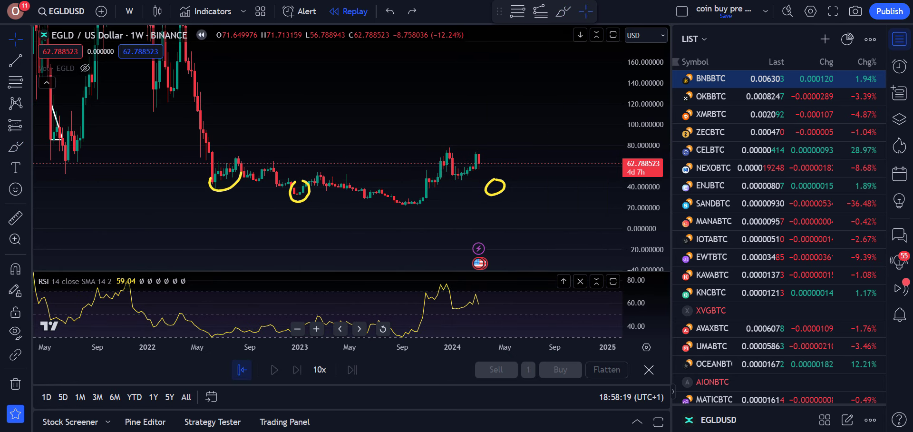
# Switch to the weekly VETUSD chart and frame the 2022 to 2024 candles for marking.
pyautogui.hotkey('ctrl', 'Tab')
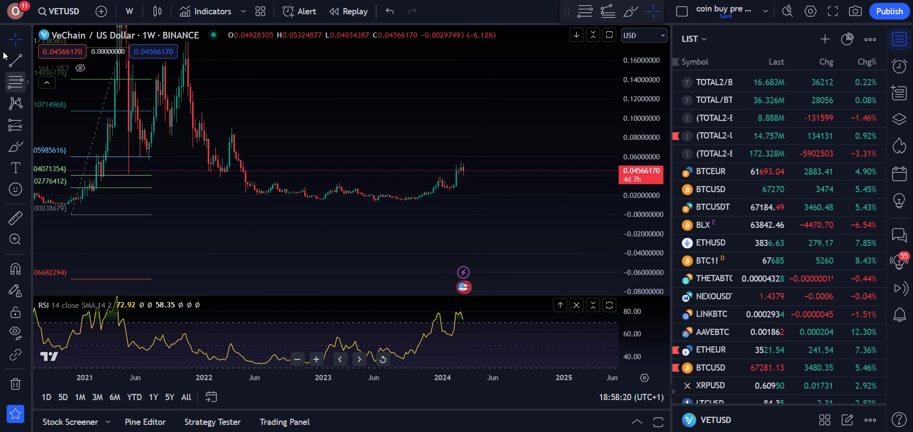
pyautogui.moveTo(549, 186); pyautogui.dragTo(595, 168)
pyautogui.moveTo(640, 231); pyautogui.dragTo(644, 140)
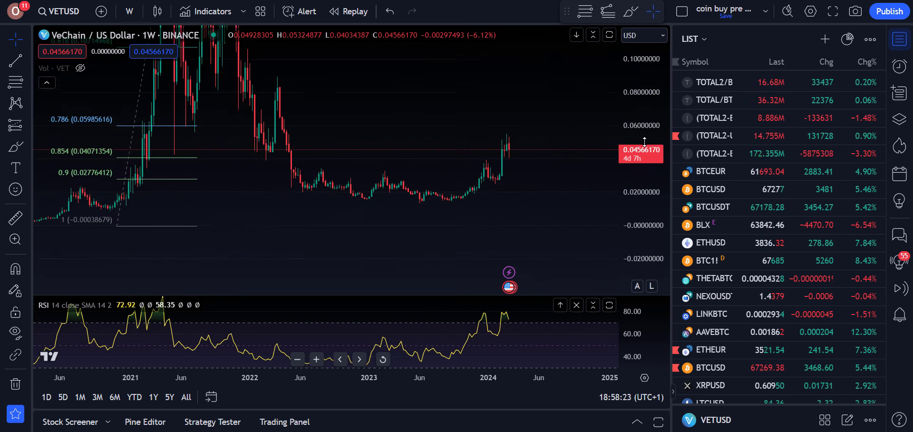
pyautogui.moveTo(509, 200); pyautogui.dragTo(458, 215)
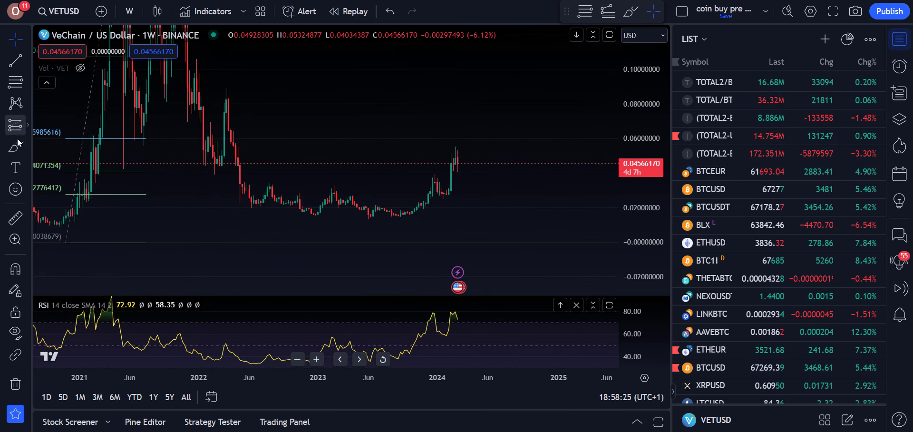
# Try marking VETUSD with resistance strokes near 0.03, cups under the 2022–2023 lows and a fall to about 0.027.
pyautogui.moveTo(269, 187); pyautogui.dragTo(381, 192)
pyautogui.moveTo(407, 193); pyautogui.dragTo(433, 194)
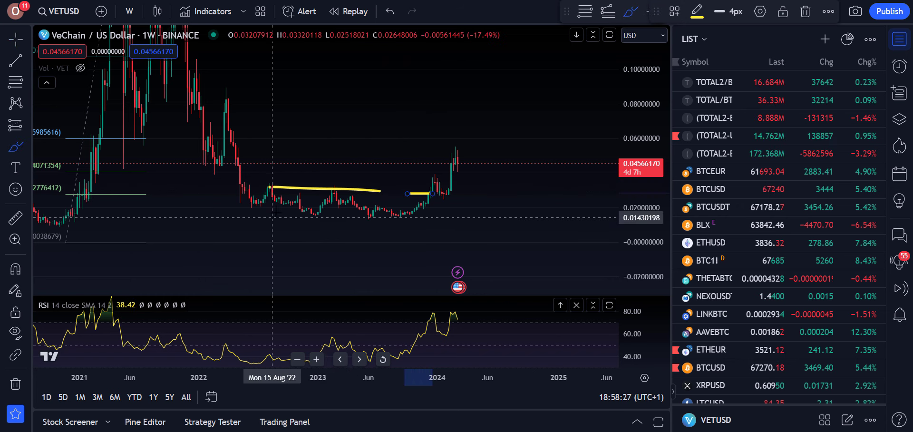
pyautogui.moveTo(251, 206); pyautogui.dragTo(379, 211)
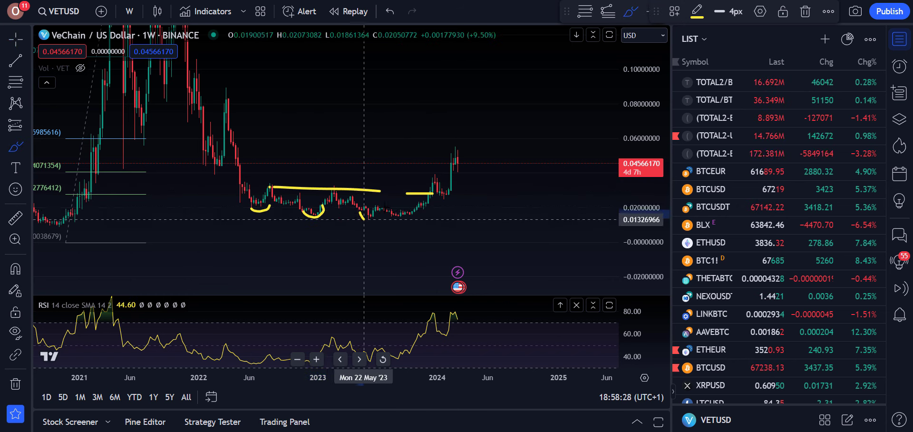
pyautogui.moveTo(455, 157); pyautogui.dragTo(476, 188)
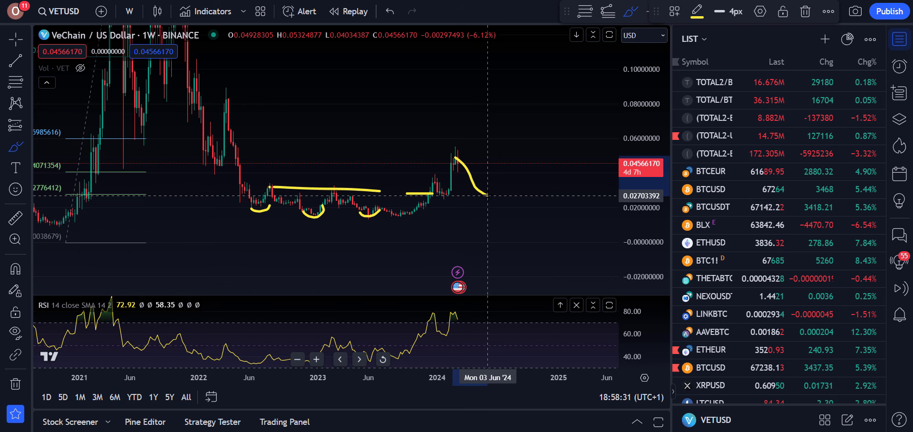
pyautogui.click(392, 16)
pyautogui.click(392, 16)
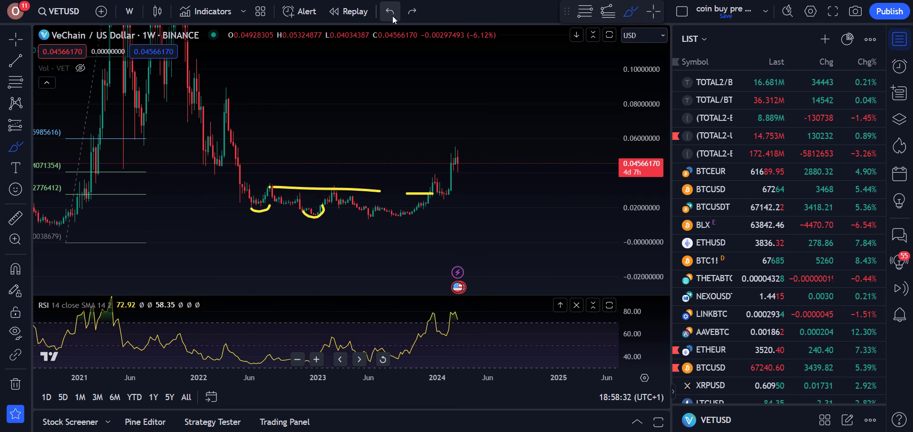
pyautogui.click(393, 16)
pyautogui.click(392, 16)
# Draw a VETUSD trend line from about 0.0336 in May 2022 to 0.0215 in autumn 2024, and circle the early-2024 pullback.
pyautogui.click(27, 61)
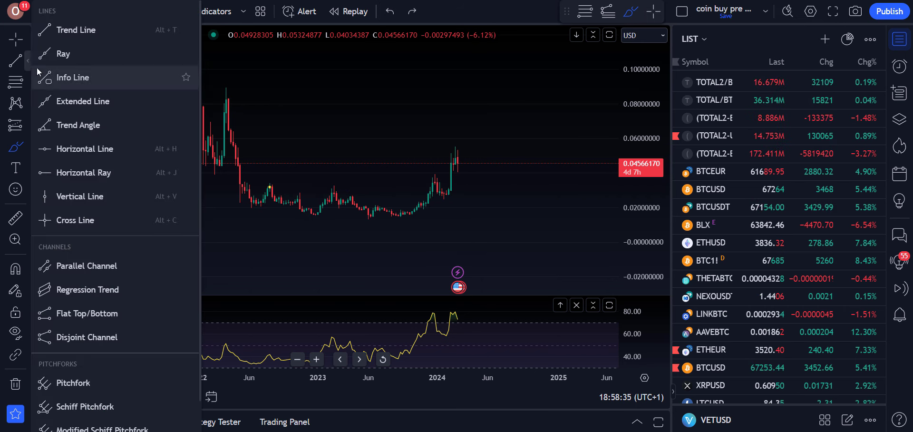
pyautogui.click(52, 39)
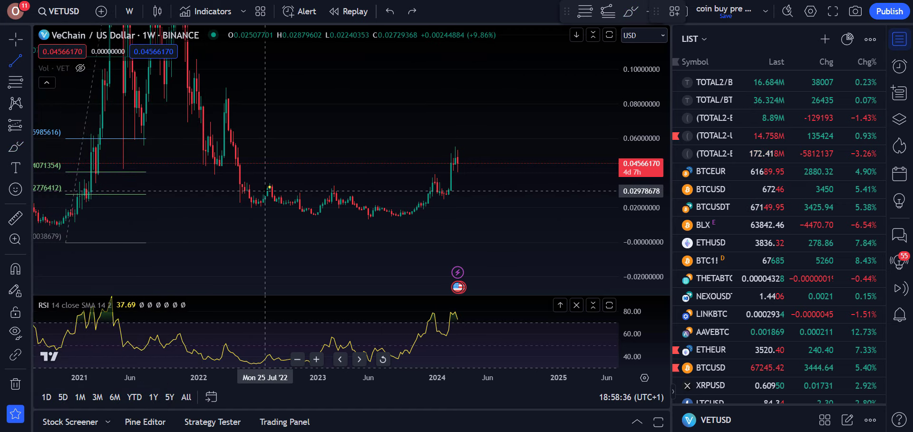
pyautogui.click(245, 184)
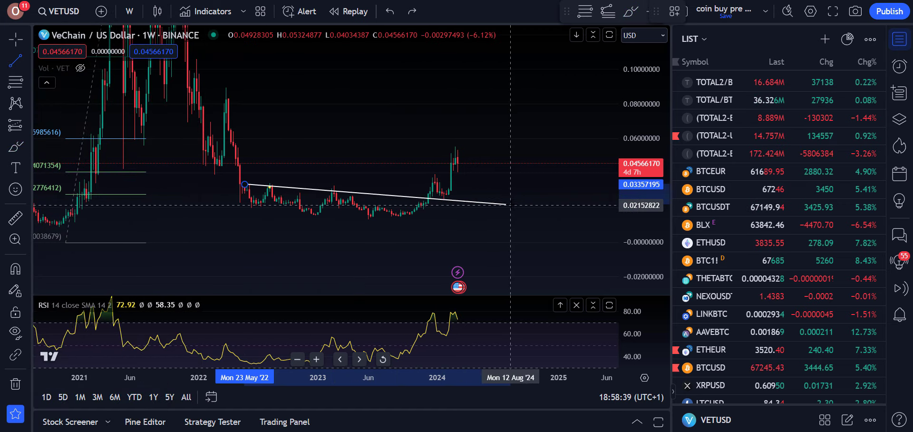
pyautogui.click(532, 205)
pyautogui.click(15, 147)
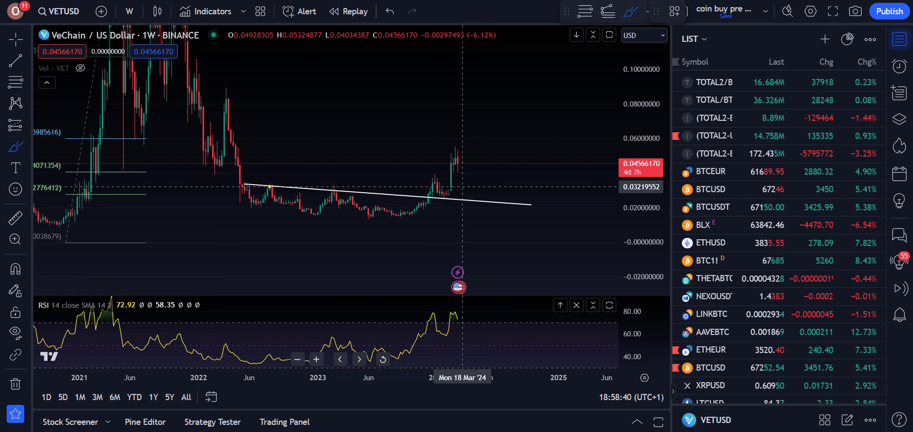
pyautogui.moveTo(435, 191)
pyautogui.mouseDown()
pyautogui.moveTo(437, 202)
pyautogui.moveTo(451, 200)
pyautogui.moveTo(444, 191)
pyautogui.mouseUp()
# Try brushing a VETUSD drop from about 0.046 to the trend line, a circle around the contact and an arc below the highs.
pyautogui.moveTo(455, 162); pyautogui.dragTo(470, 191)
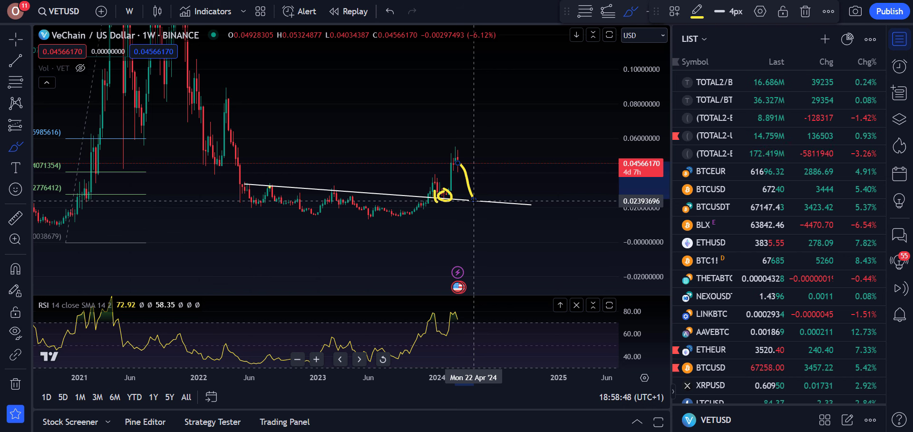
pyautogui.moveTo(472, 184)
pyautogui.mouseDown()
pyautogui.moveTo(454, 210)
pyautogui.moveTo(478, 185)
pyautogui.mouseUp()
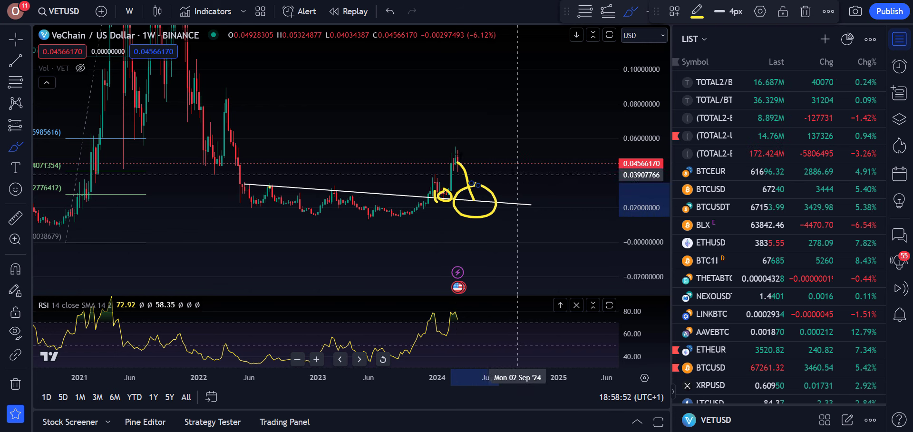
pyautogui.moveTo(432, 147)
pyautogui.mouseDown()
pyautogui.moveTo(428, 163)
pyautogui.moveTo(465, 143)
pyautogui.mouseUp()
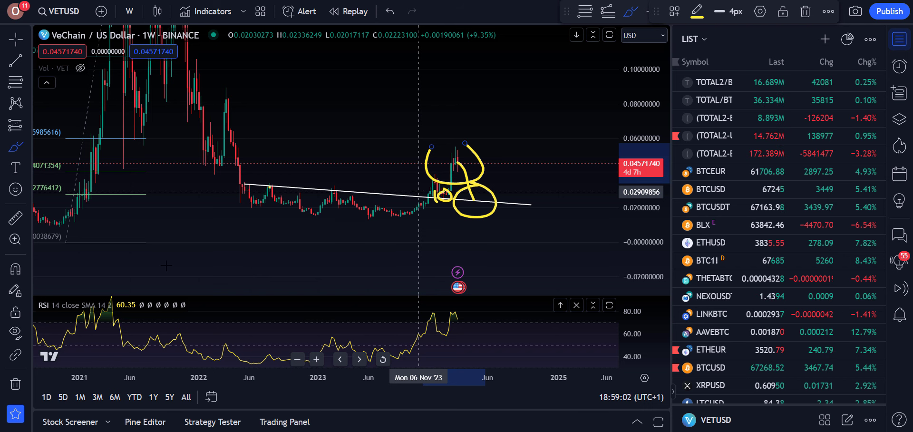
pyautogui.click(390, 11)
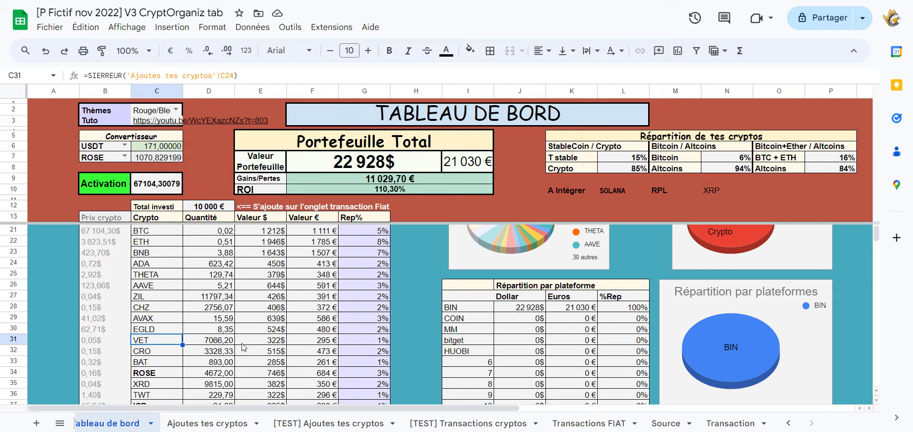
# Look up the VET row in the portfolio dashboard and load the Binance VETBTC chart.
pyautogui.scroll(-5, 211, 346)
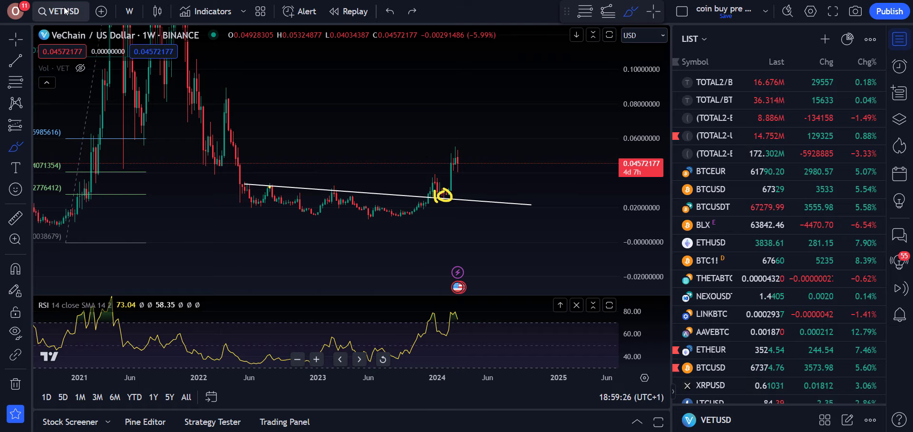
pyautogui.click(65, 11)
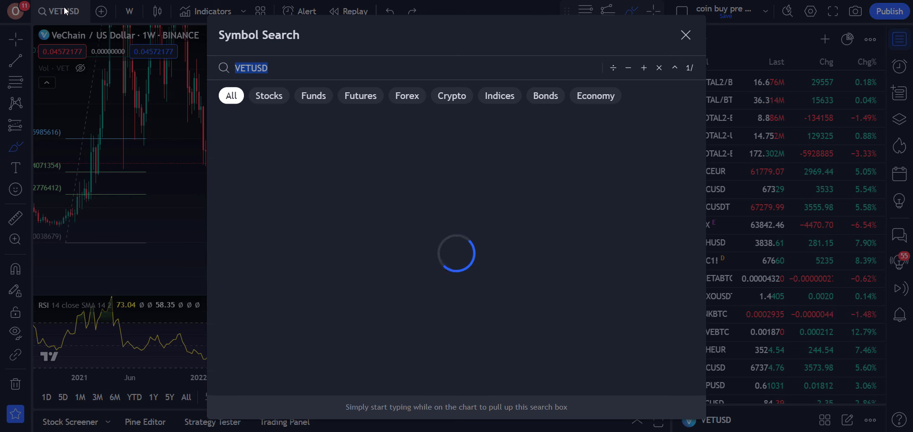
pyautogui.write('VETBTC')
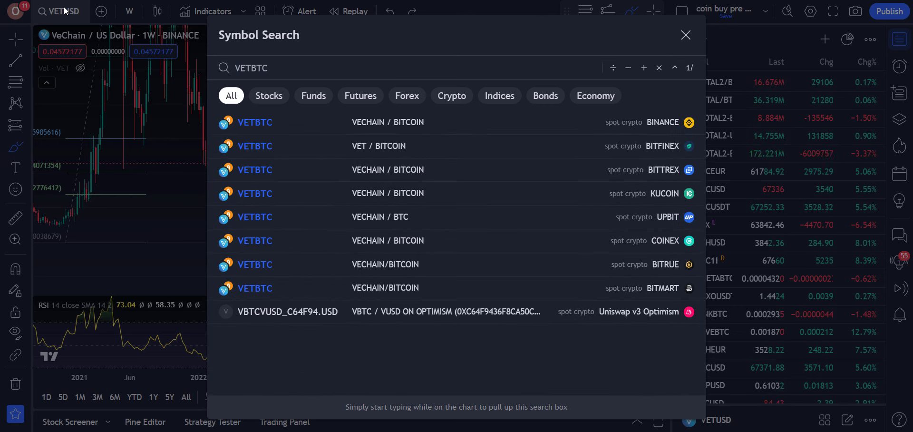
pyautogui.click(312, 122)
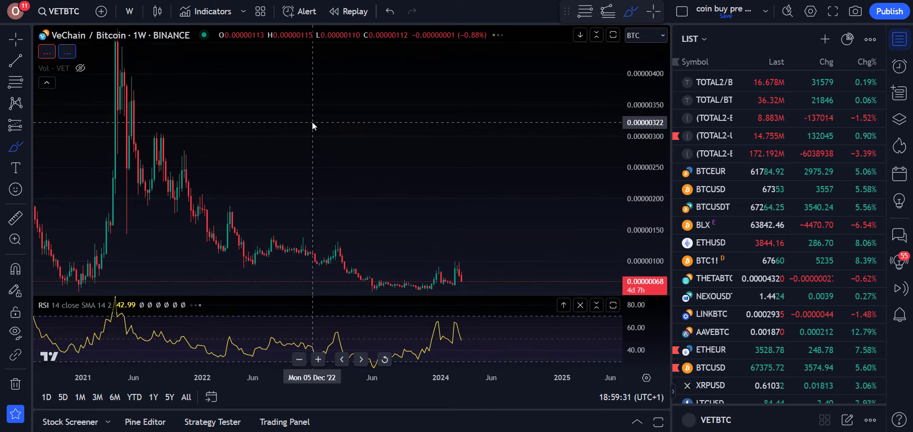
# Draw a rising trend line on VETBTC from about 0.00000049 on 30 October 2023 to about 0.00000081 in mid-2024.
pyautogui.click(16, 39)
pyautogui.moveTo(569, 241); pyautogui.dragTo(588, 161)
pyautogui.moveTo(632, 235); pyautogui.dragTo(587, 159)
pyautogui.scroll(2, 486, 208)
pyautogui.moveTo(486, 208); pyautogui.dragTo(464, 176)
pyautogui.scroll(2, 437, 223)
pyautogui.hotkey('alt', 't')
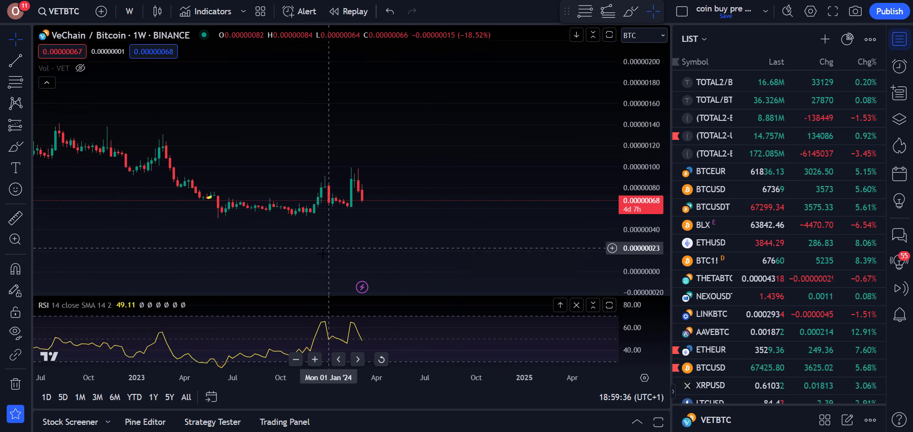
pyautogui.click(295, 220)
pyautogui.click(425, 187)
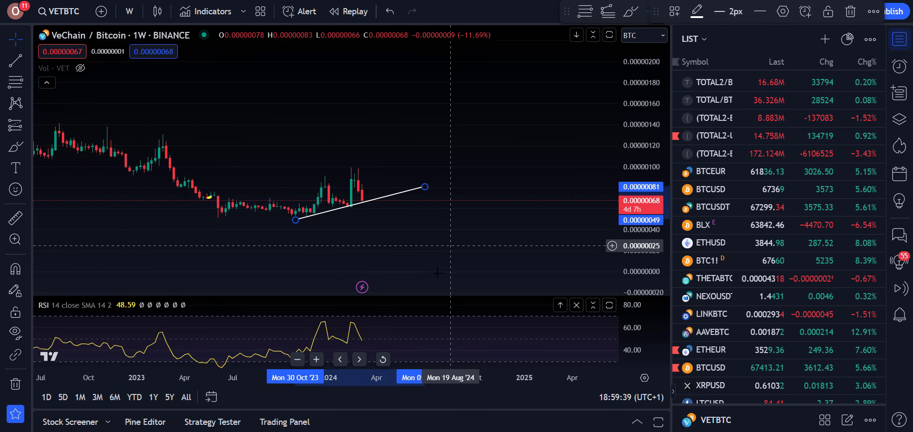
# Try brushing marks on the VETBTC lows that touch the rising trend line, and undo the strokes.
pyautogui.click(14, 151)
pyautogui.moveTo(309, 211); pyautogui.dragTo(359, 199)
pyautogui.scroll(-2, 380, 209)
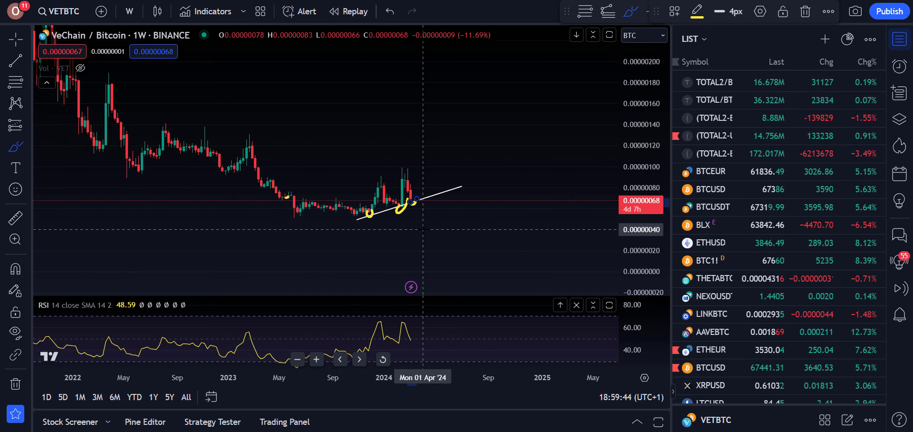
pyautogui.click(390, 11)
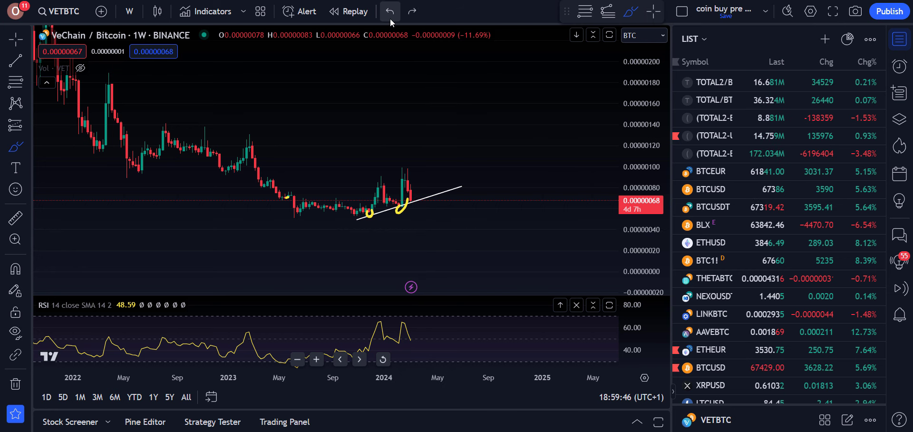
pyautogui.click(390, 12)
pyautogui.click(390, 12)
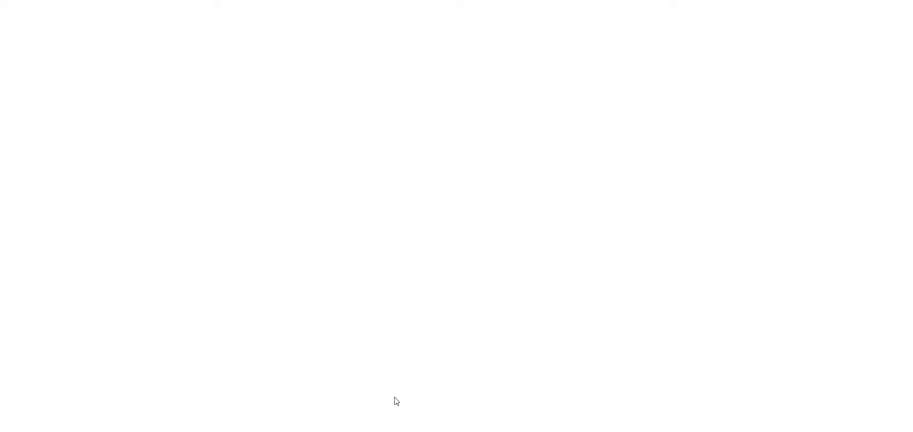
# Look through the crypto rows of the portfolio dashboard.
pyautogui.scroll(-1, 186, 309)
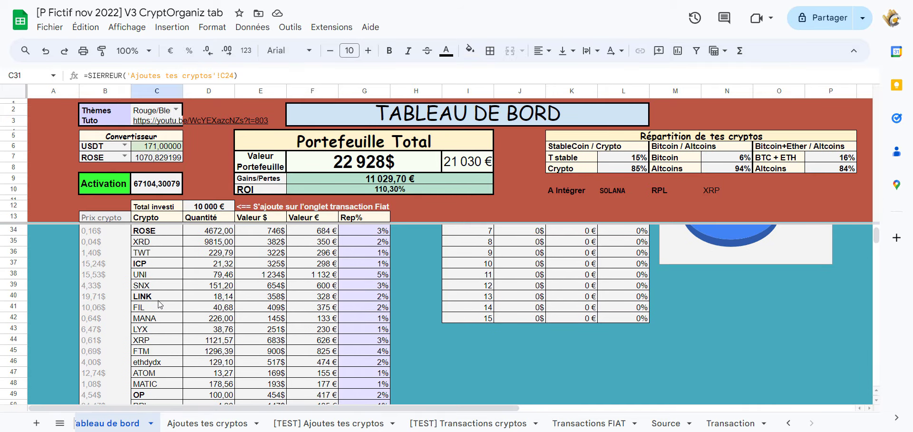
pyautogui.scroll(1, 171, 319)
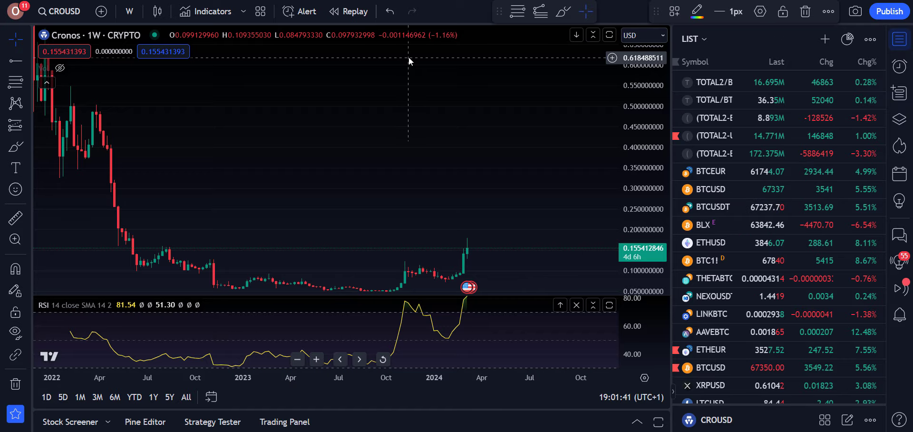
# On the weekly CROUSD chart, brush a drop from about 0.155 and a mid-2024 circle around the zone from about 0.055 to 0.105.
pyautogui.click(15, 39)
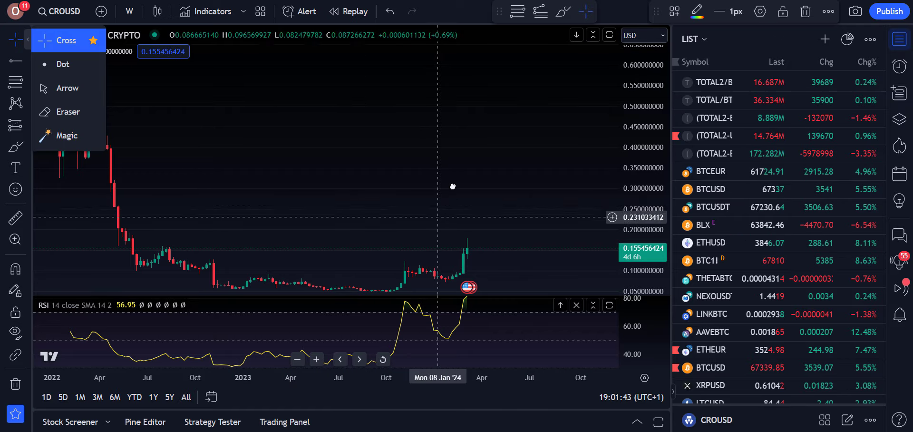
pyautogui.moveTo(448, 211); pyautogui.dragTo(452, 96)
pyautogui.moveTo(635, 221); pyautogui.dragTo(590, 56)
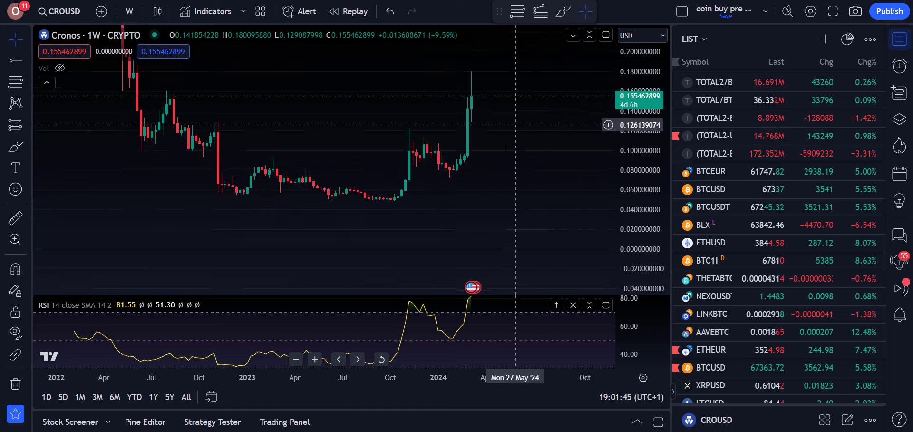
pyautogui.moveTo(500, 160); pyautogui.dragTo(485, 184)
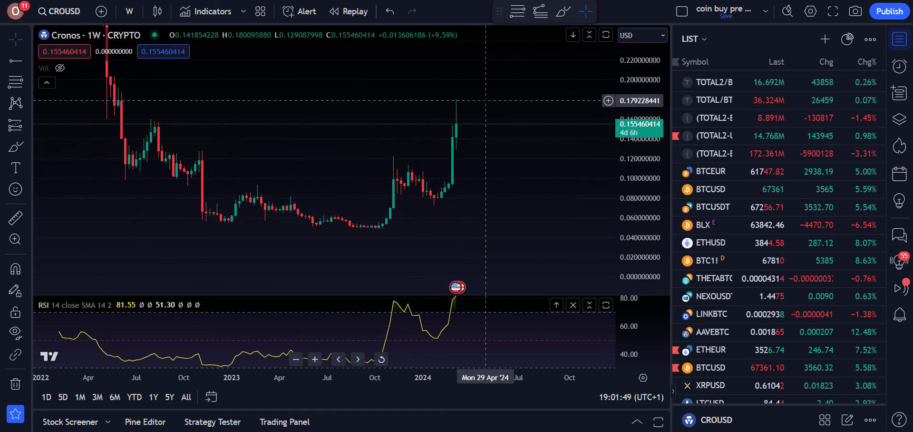
pyautogui.scroll(-1, 525, 208)
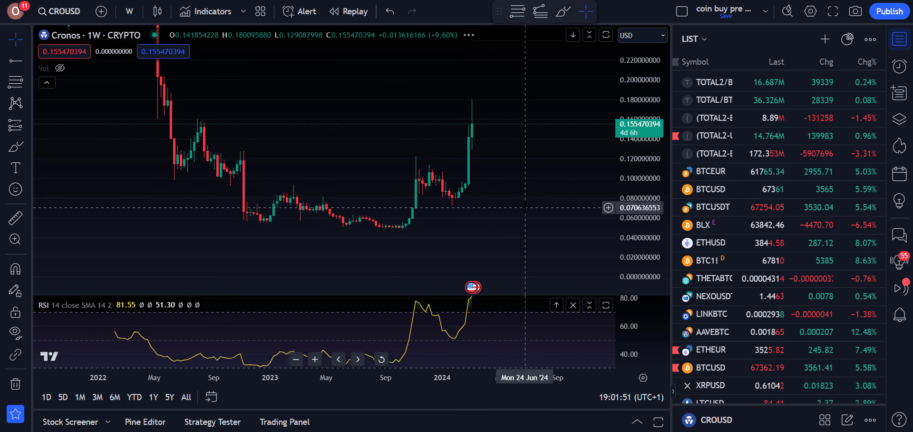
pyautogui.moveTo(505, 193); pyautogui.dragTo(488, 212)
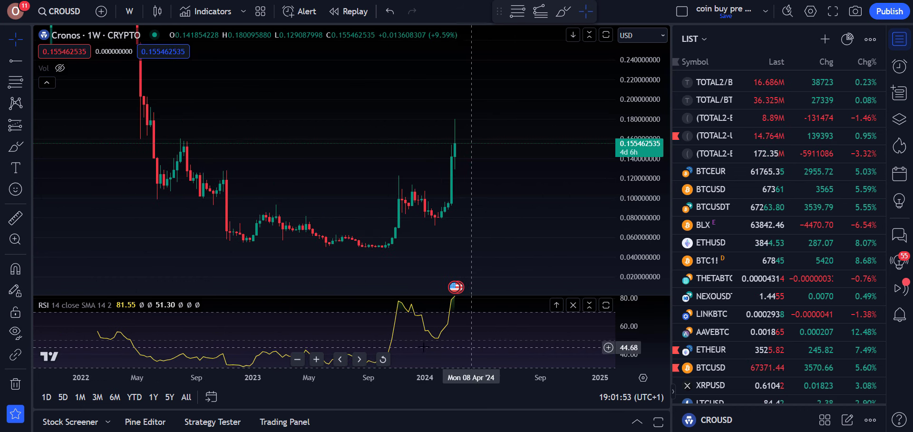
pyautogui.click(16, 146)
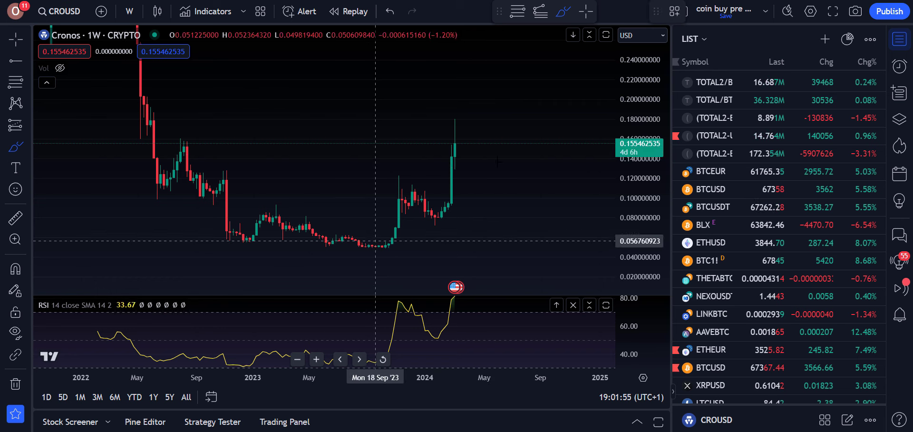
pyautogui.moveTo(462, 142)
pyautogui.mouseDown()
pyautogui.moveTo(491, 192)
pyautogui.moveTo(511, 194)
pyautogui.moveTo(562, 237)
pyautogui.moveTo(551, 193)
pyautogui.mouseUp()
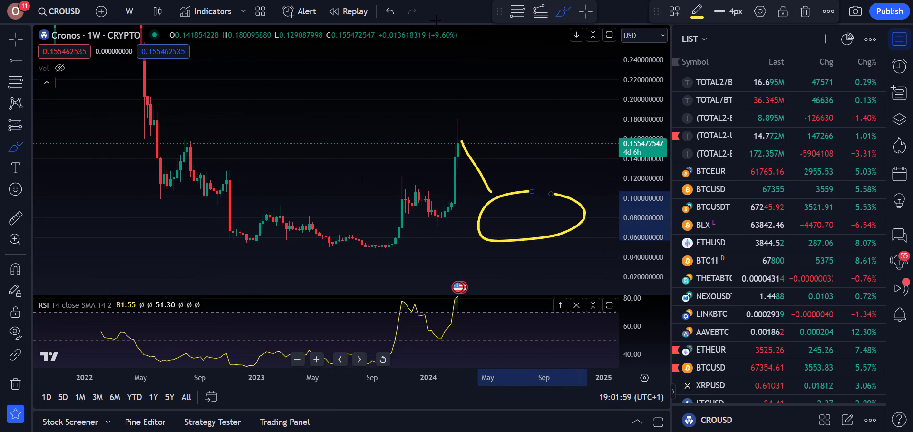
# Exit replay mode on the UNIUSD chart and delete the yellow brushed ellipse around the 2022–2024 range.
pyautogui.hotkey('ctrl', 'Tab')
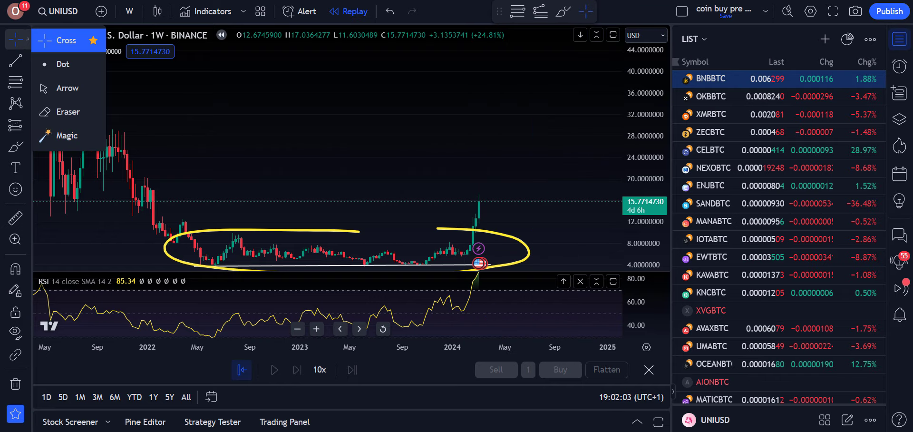
pyautogui.moveTo(478, 201); pyautogui.dragTo(479, 152)
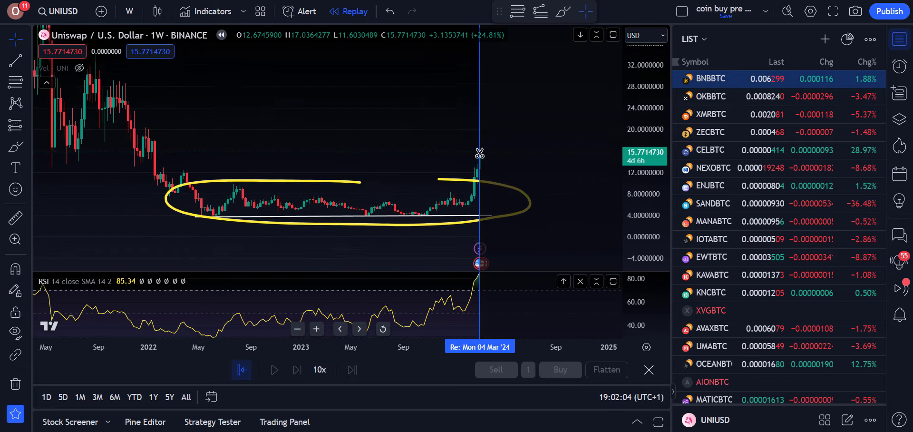
pyautogui.click(355, 14)
pyautogui.moveTo(578, 184); pyautogui.dragTo(576, 182)
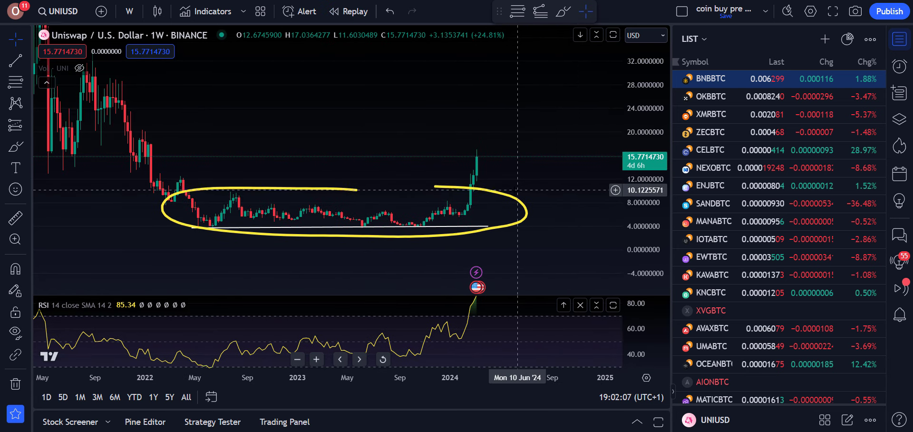
pyautogui.click(505, 194)
pyautogui.press('Delete')
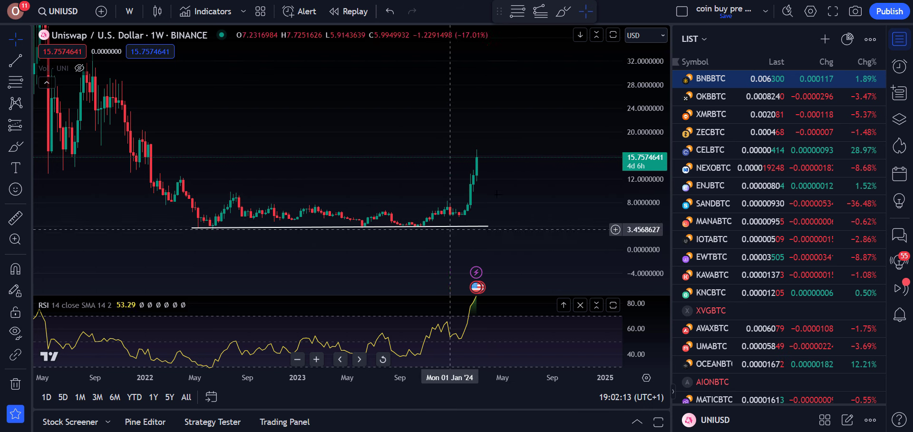
# Brush marks on the three UNIUSD lows touching the support line, and a nearly horizontal line at about 10 to 11 above the range.
pyautogui.click(27, 146)
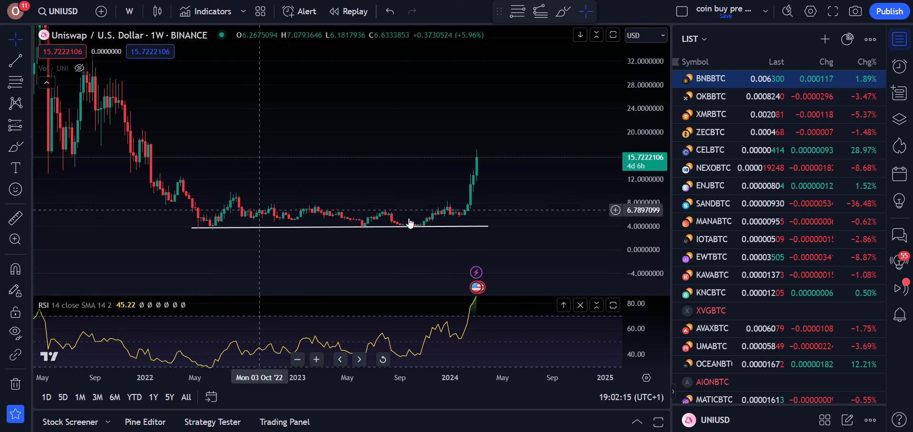
pyautogui.click(374, 224)
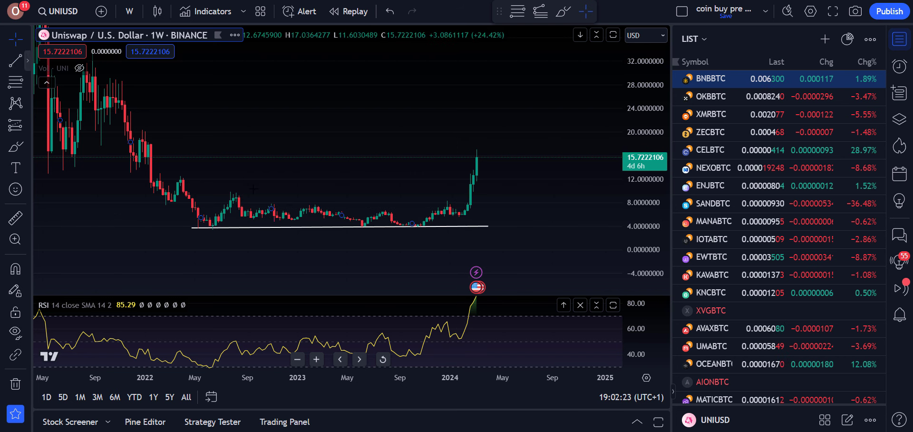
pyautogui.hotkey('alt', 't')
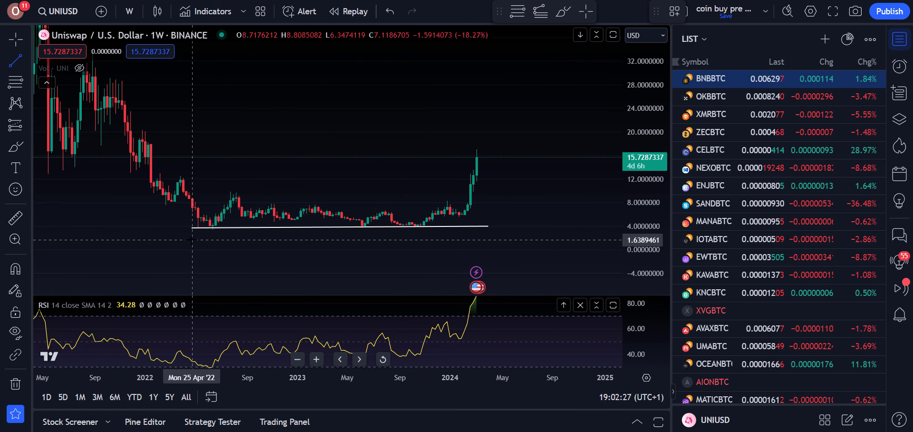
pyautogui.click(16, 147)
pyautogui.moveTo(417, 224); pyautogui.dragTo(406, 226)
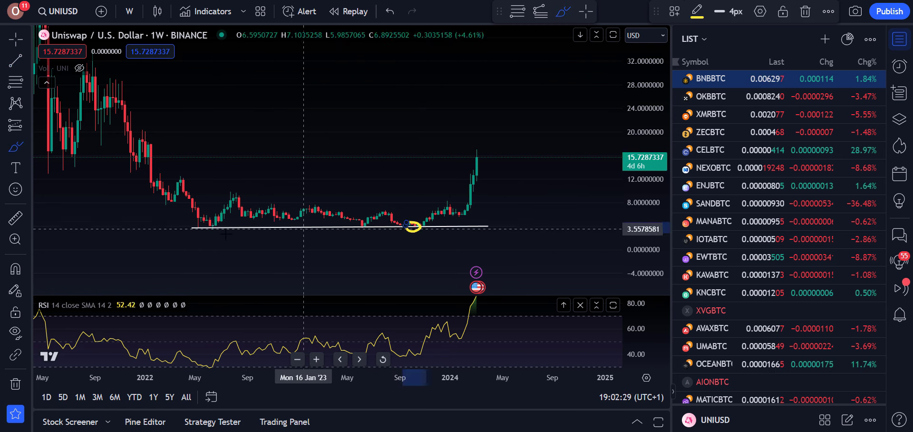
pyautogui.moveTo(205, 223); pyautogui.dragTo(218, 222)
pyautogui.moveTo(360, 223); pyautogui.dragTo(362, 236)
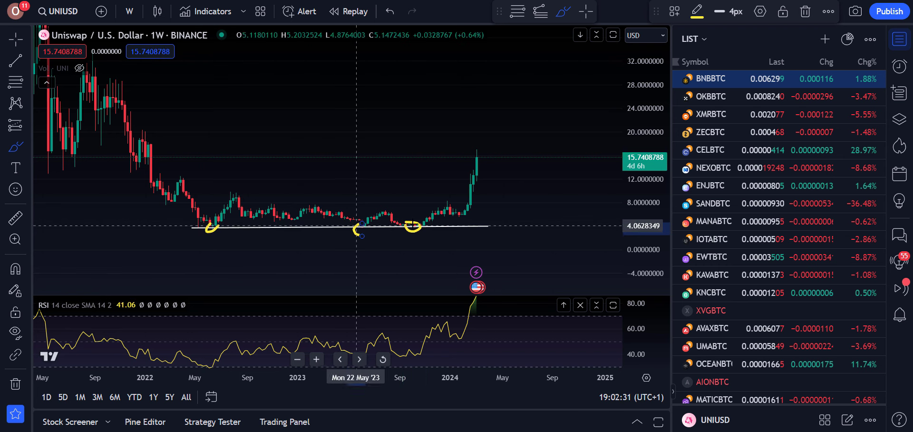
pyautogui.moveTo(165, 191); pyautogui.dragTo(498, 183)
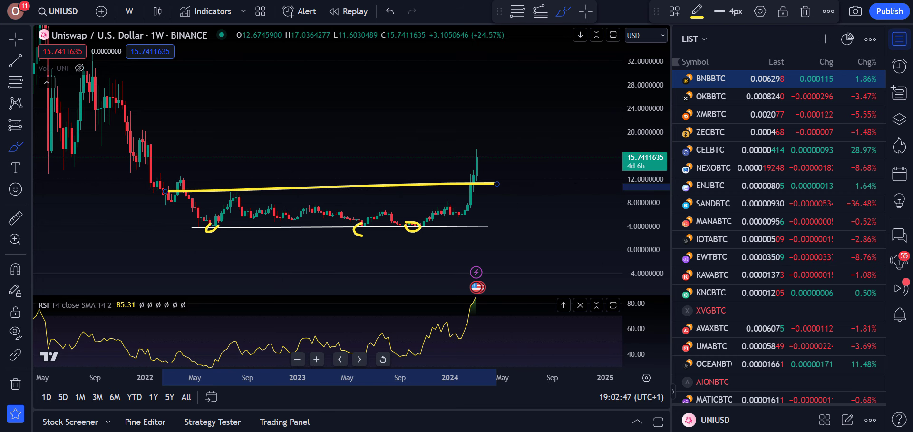
# Delete the falling trend line and the Fibonacci retracement from the ROSEUSD chart.
pyautogui.hotkey('ctrl', 'Tab')
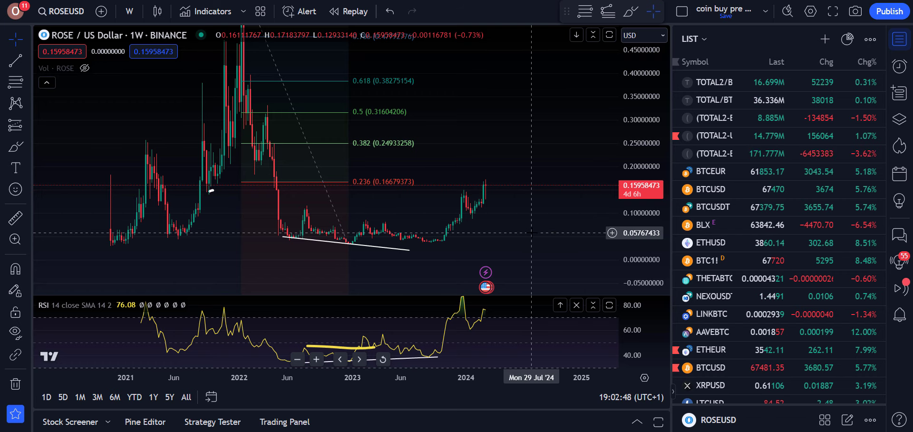
pyautogui.click(381, 249)
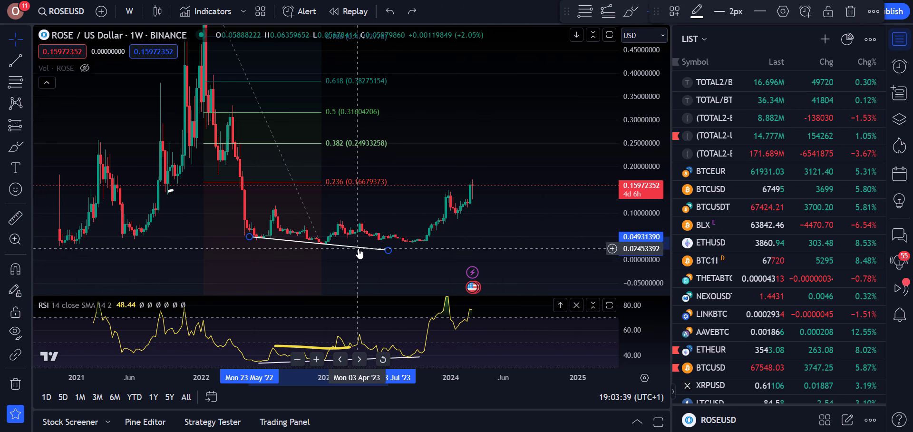
pyautogui.press('Delete')
pyautogui.moveTo(379, 235)
pyautogui.mouseDown()
pyautogui.moveTo(438, 202)
pyautogui.moveTo(502, 198)
pyautogui.mouseUp()
pyautogui.click(404, 144)
pyautogui.press('Delete')
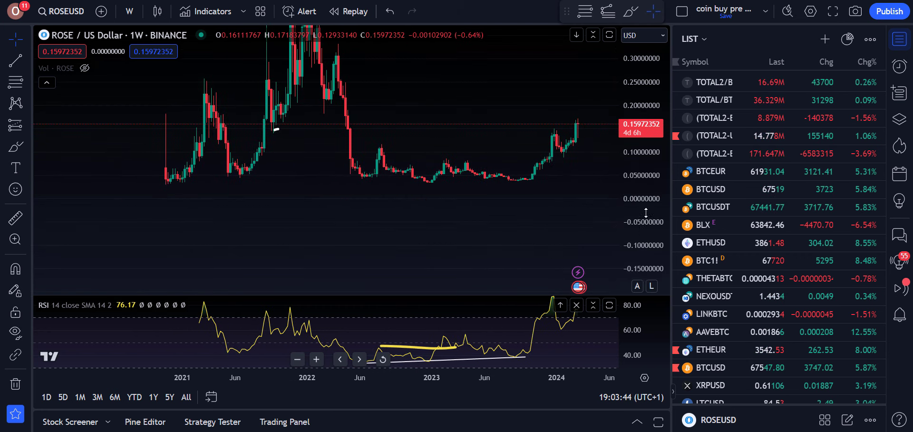
# Enlarge the RSI pane of the ROSEUSD chart and delete the yellow brush stroke above the RSI trend line.
pyautogui.scroll(5, 646, 213)
pyautogui.scroll(2, 537, 220)
pyautogui.moveTo(518, 238); pyautogui.dragTo(481, 249)
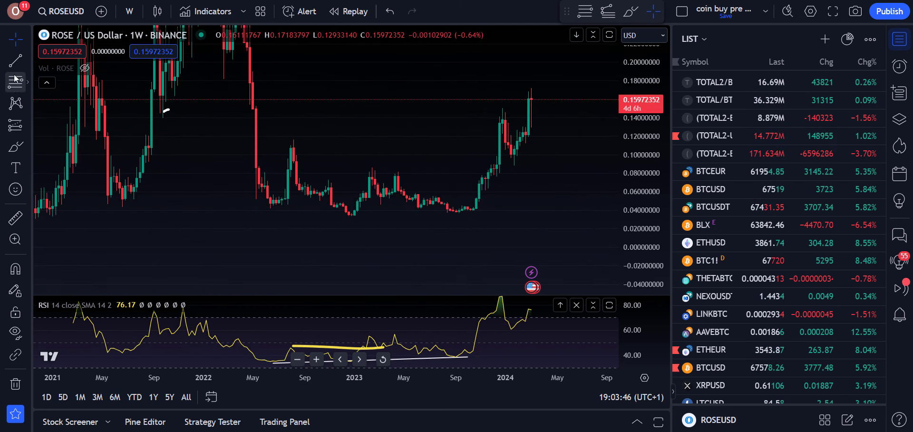
pyautogui.click(16, 61)
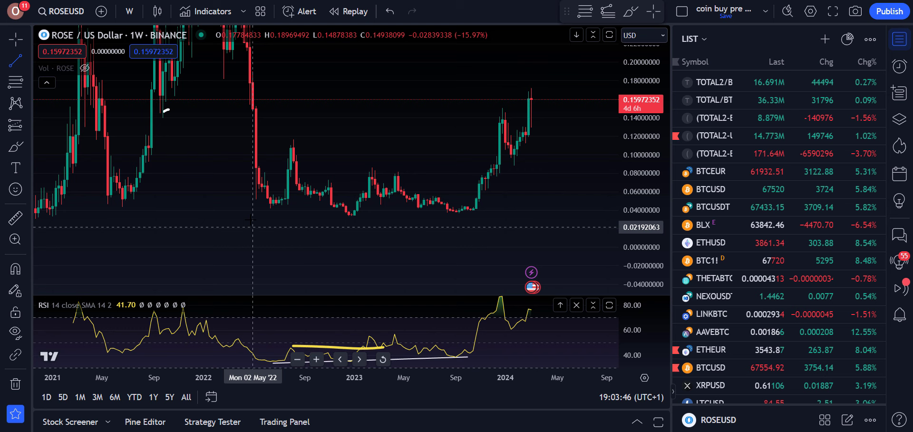
pyautogui.click(15, 39)
pyautogui.moveTo(394, 295); pyautogui.dragTo(395, 234)
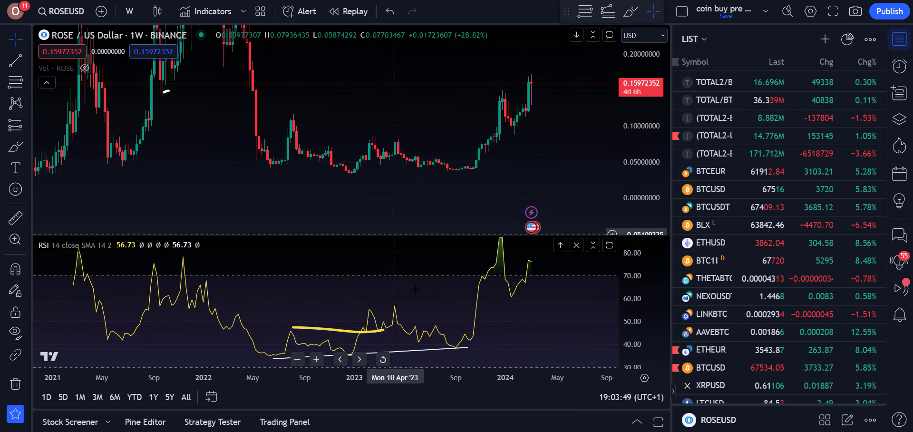
pyautogui.moveTo(414, 277); pyautogui.dragTo(411, 228)
pyautogui.click(368, 282)
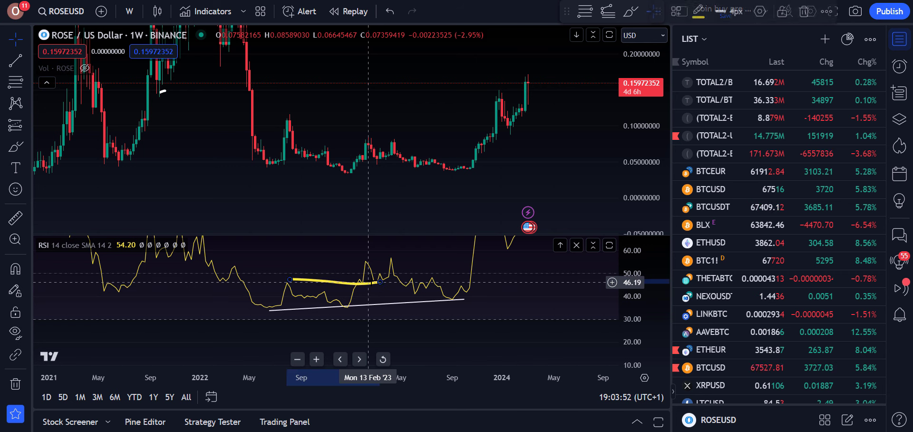
pyautogui.press('Delete')
# Draw a falling trend line under the ROSEUSD lows from about 0.046 on 6 June 2022 to about 0.031 on 9 January 2023.
pyautogui.hotkey('alt', 't')
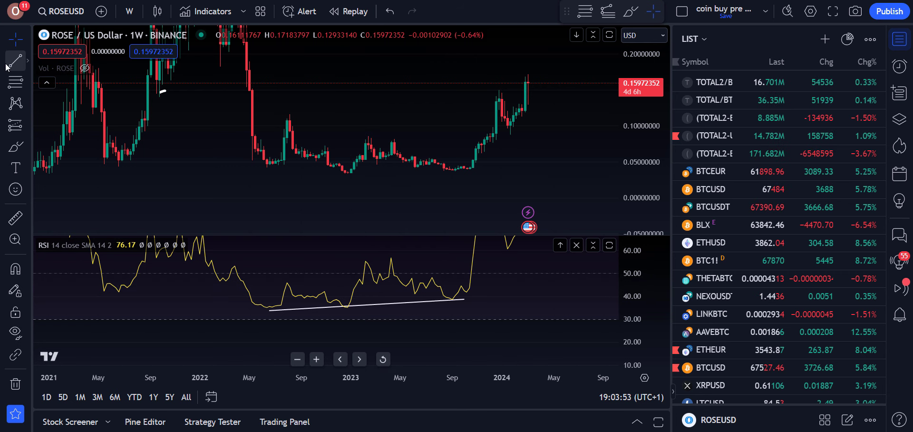
pyautogui.click(264, 165)
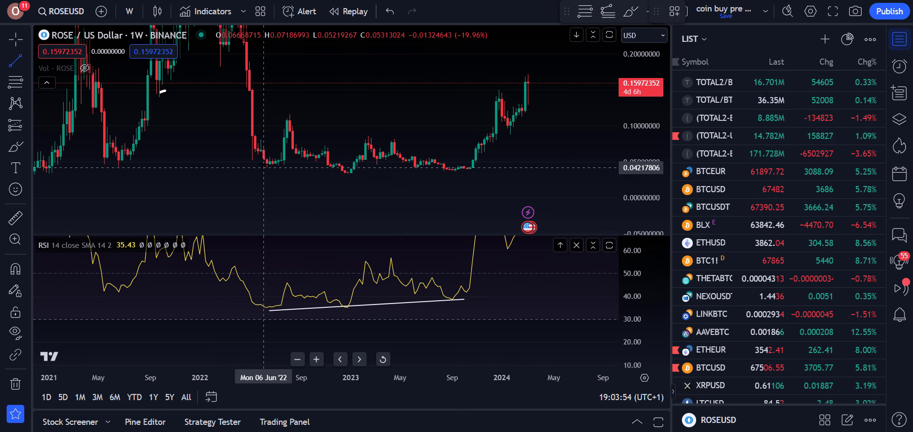
pyautogui.click(353, 175)
# Brush marks on the two RSI lows of mid-2022 and late 2022 along the rising RSI trend line.
pyautogui.hotkey('alt', 'b')
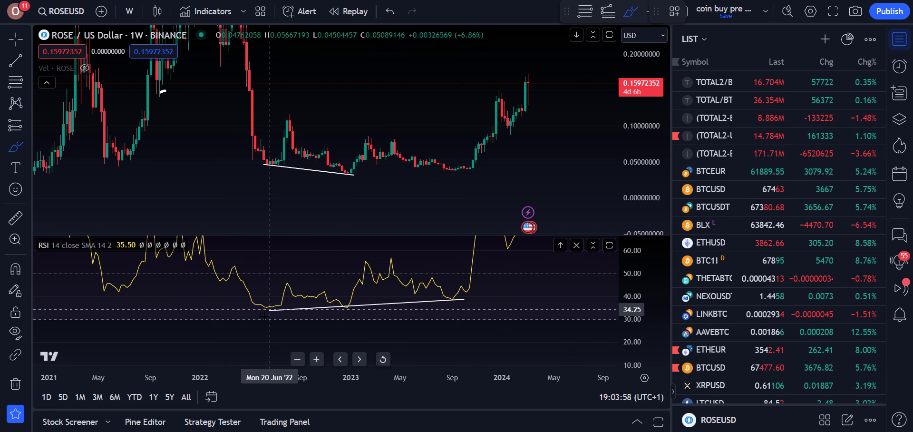
pyautogui.moveTo(270, 310); pyautogui.dragTo(272, 302)
pyautogui.moveTo(338, 304); pyautogui.dragTo(342, 300)
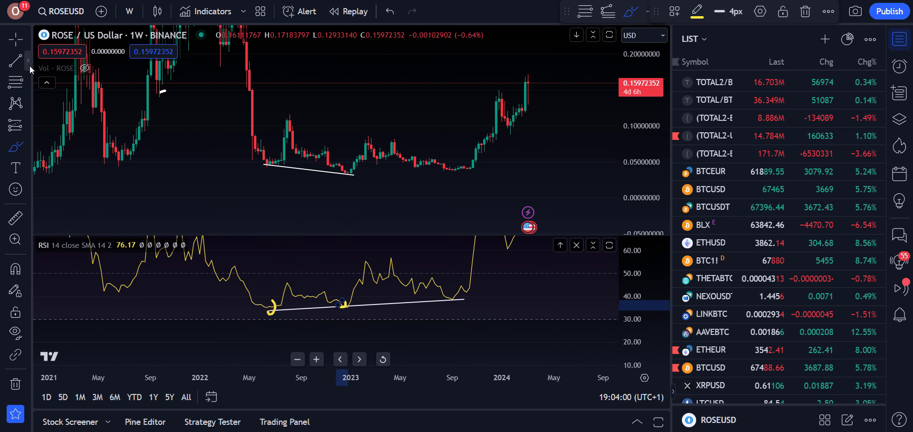
# Place a horizontal ray on the RSI at 46.45, starting from the 1 August 2022 peak.
pyautogui.click(27, 60)
pyautogui.click(54, 172)
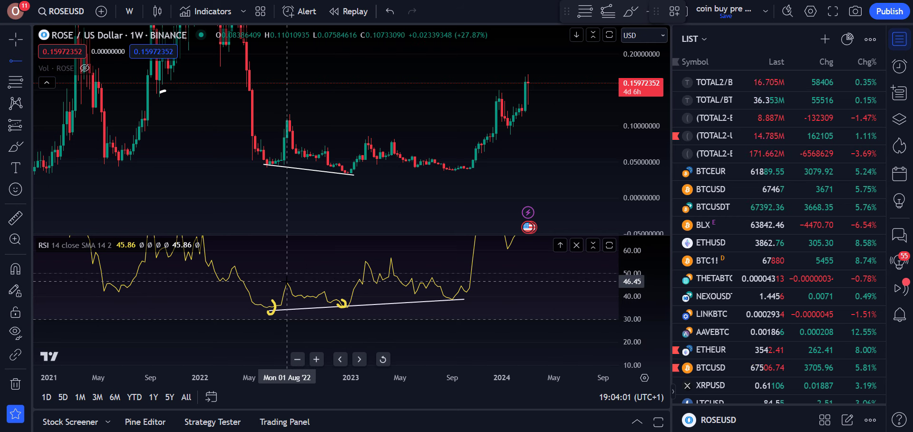
pyautogui.click(287, 282)
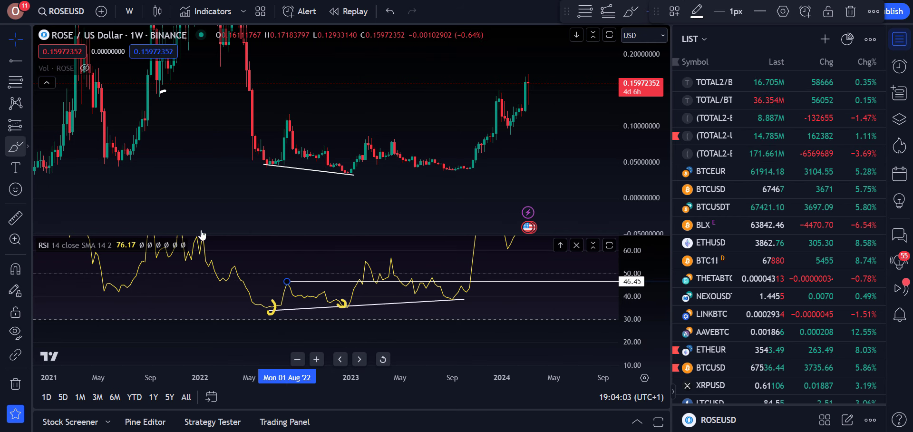
# Brush circles around the RSI's January 2023 crossing of the horizontal ray and around the ROSEUSD price low at the trend line's end.
pyautogui.moveTo(353, 271); pyautogui.dragTo(368, 273)
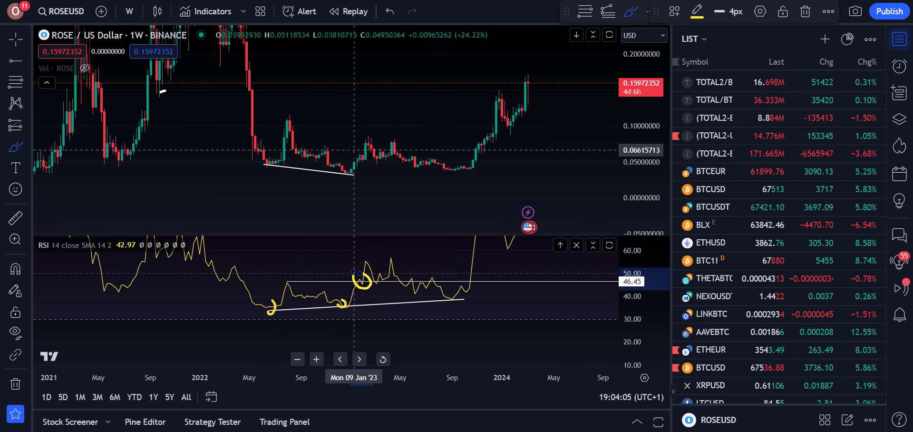
pyautogui.moveTo(349, 161); pyautogui.dragTo(354, 163)
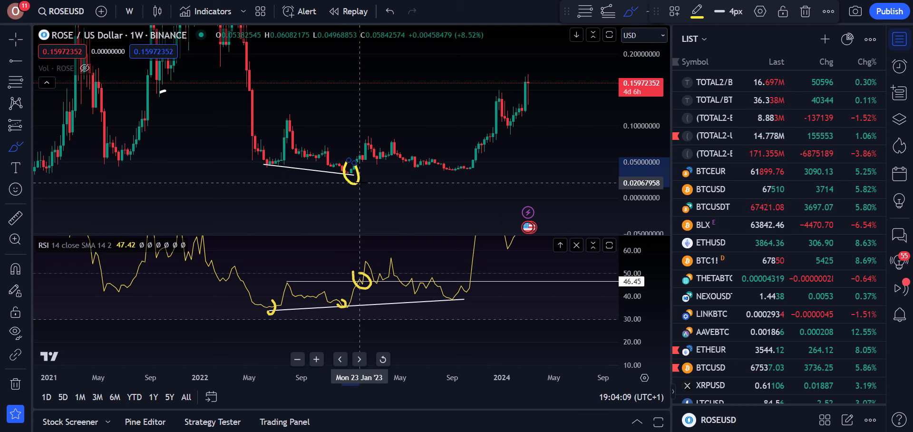
pyautogui.scroll(1, 359, 183)
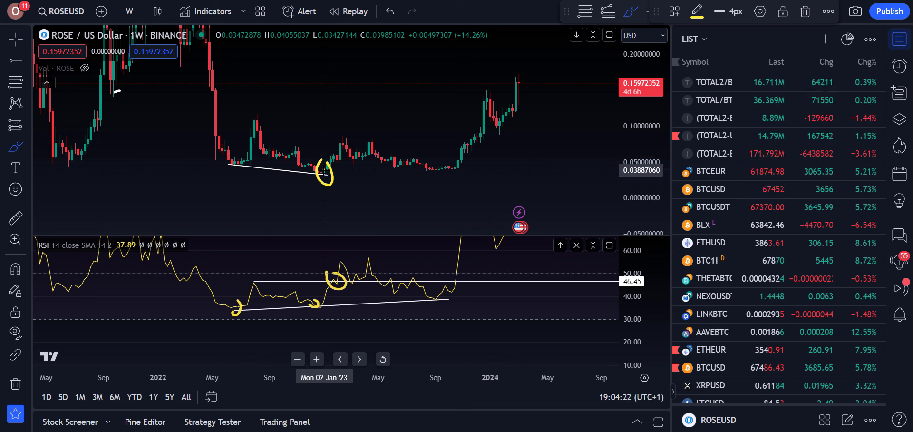
# Draw a Fibonacci retracement on ROSEUSD from 0.03308255 on 24 October 2022 to 0.08600188 on 2 October 2023.
pyautogui.moveTo(324, 170); pyautogui.dragTo(343, 141)
pyautogui.click(390, 12)
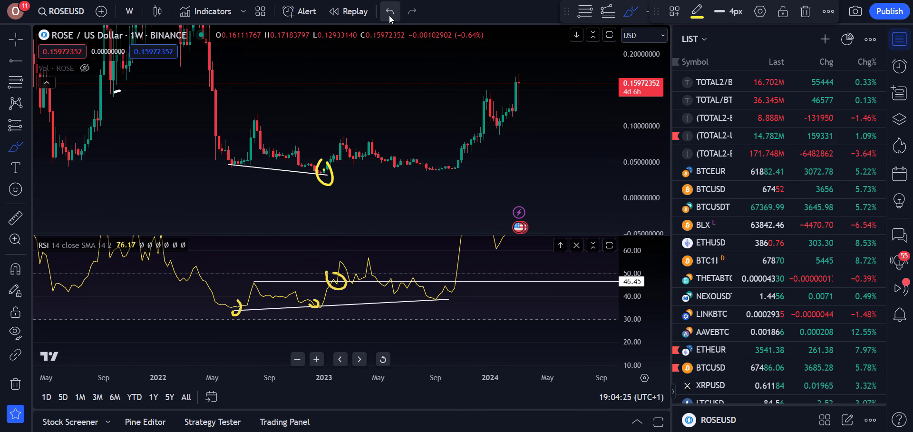
pyautogui.click(15, 82)
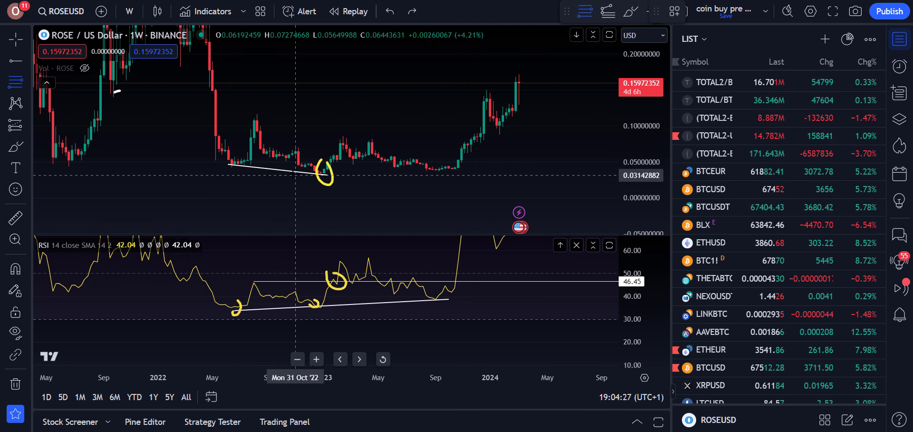
pyautogui.click(292, 174)
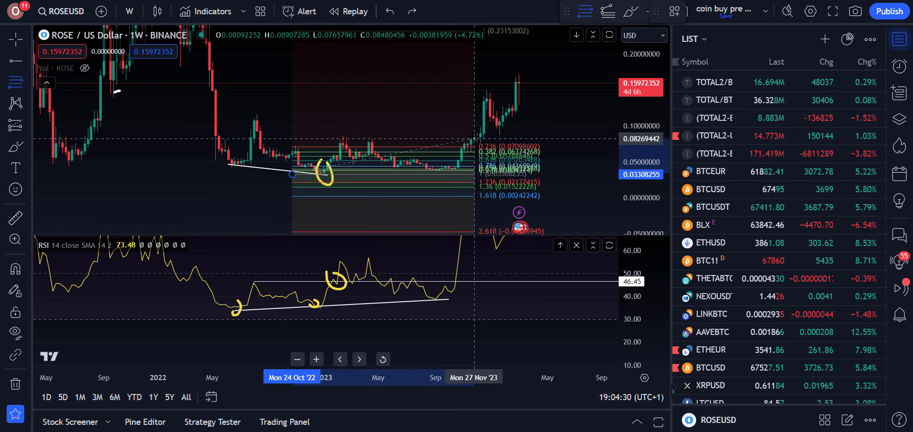
pyautogui.click(449, 137)
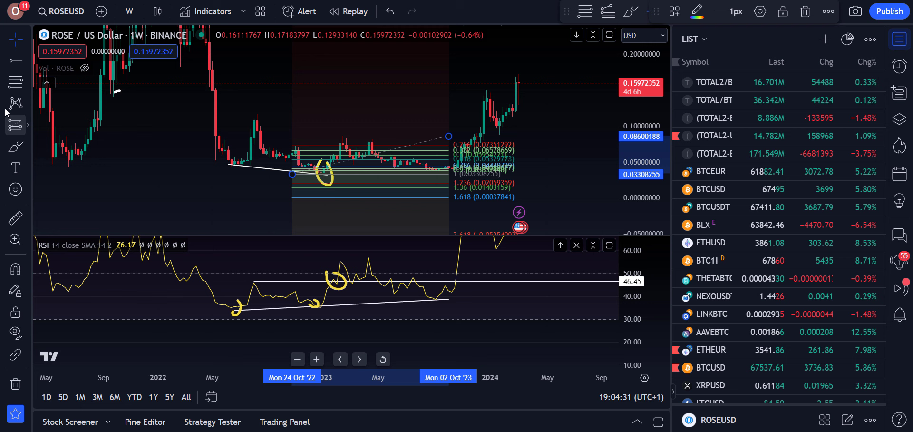
pyautogui.click(14, 45)
# Brush an ellipse around the mid-2023 ROSEUSD consolidation near 0.05, inside the Fibonacci retracement.
pyautogui.moveTo(632, 162); pyautogui.dragTo(632, 72)
pyautogui.moveTo(554, 167); pyautogui.dragTo(520, 133)
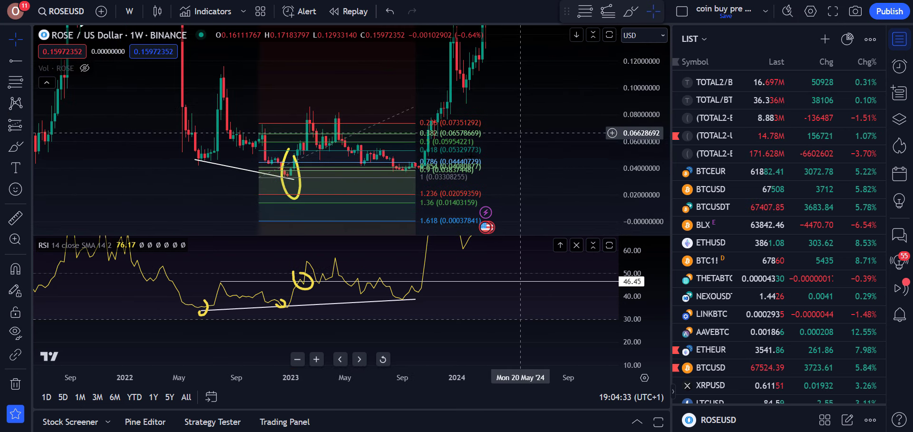
pyautogui.click(15, 146)
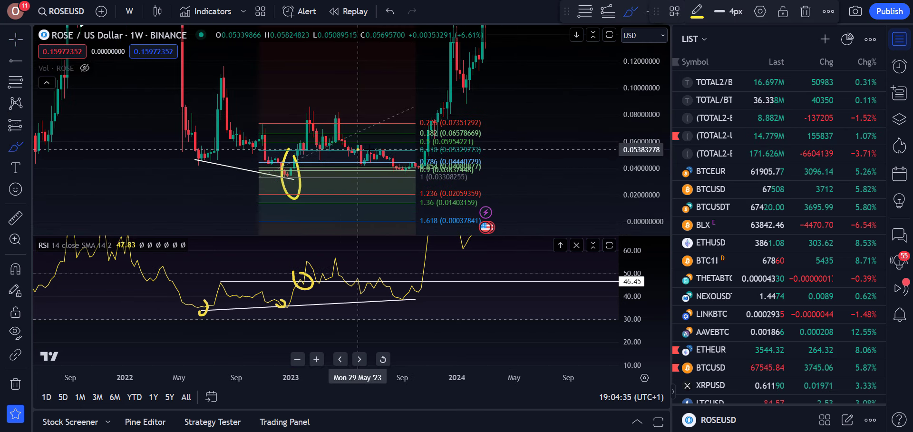
pyautogui.moveTo(393, 162); pyautogui.dragTo(358, 151)
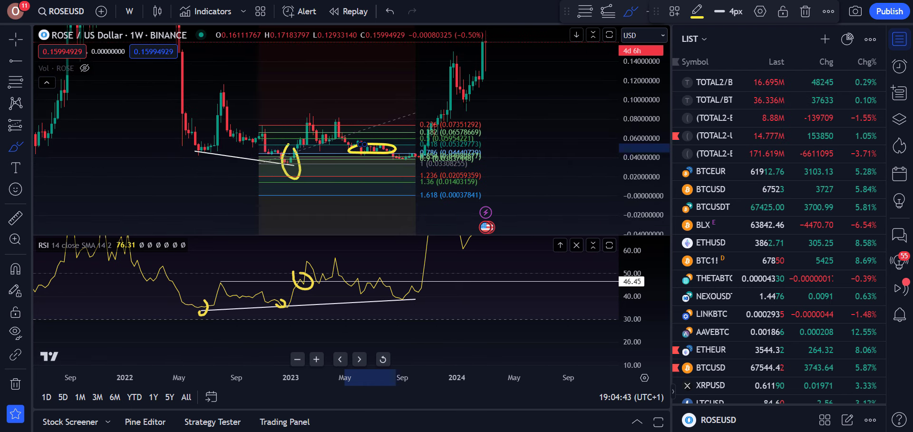
# Brush an arrow down to the marked ROSEUSD consolidation, a horizontal line at about 0.08 and a rising stroke above that line.
pyautogui.moveTo(542, 135); pyautogui.dragTo(515, 142)
pyautogui.click(15, 148)
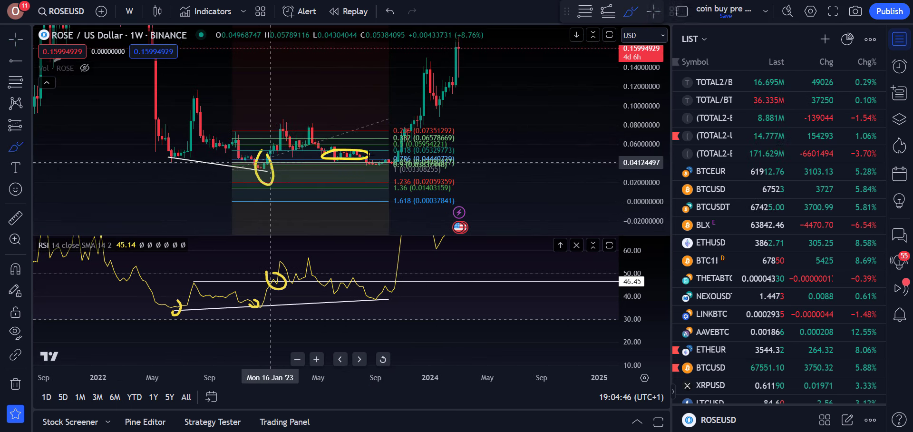
pyautogui.moveTo(368, 102); pyautogui.dragTo(389, 88)
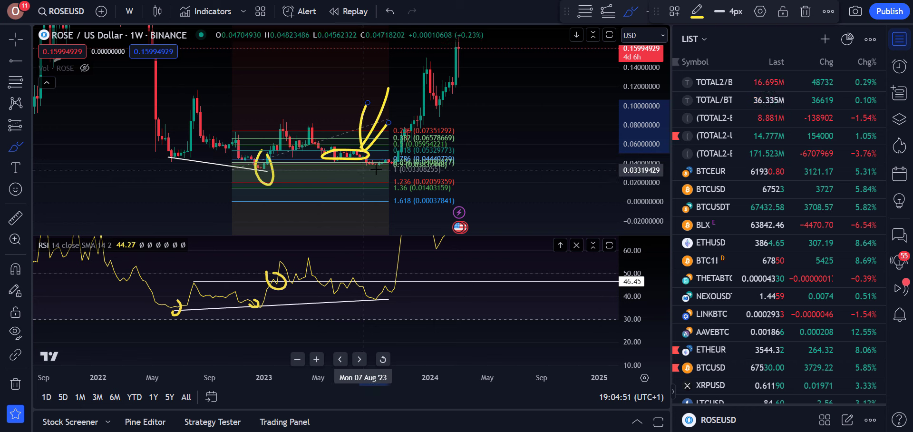
pyautogui.moveTo(277, 125); pyautogui.dragTo(507, 123)
pyautogui.moveTo(416, 122); pyautogui.dragTo(433, 63)
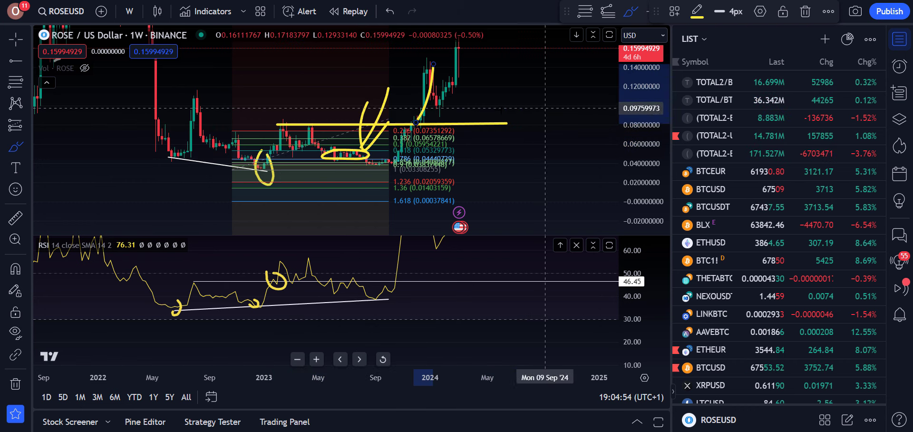
# Measure the ROSEUSD price range from about 0.048 on 11 December 2023 to about 0.158 on 3 June 2024.
pyautogui.press('shift')
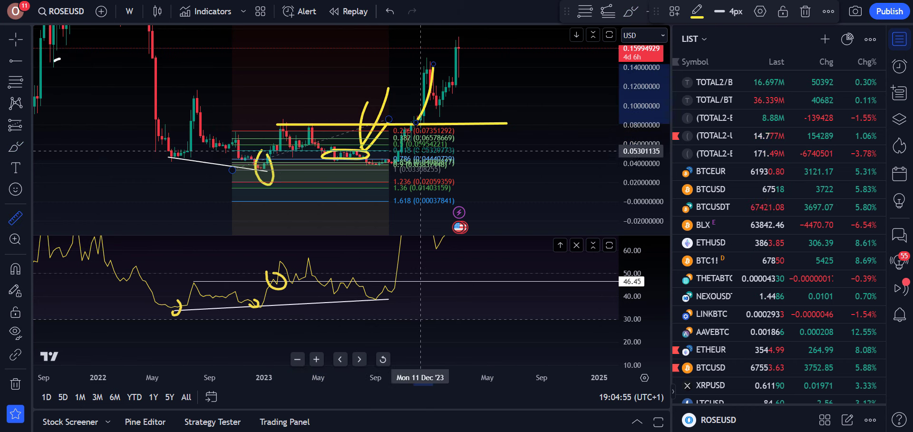
pyautogui.click(420, 156)
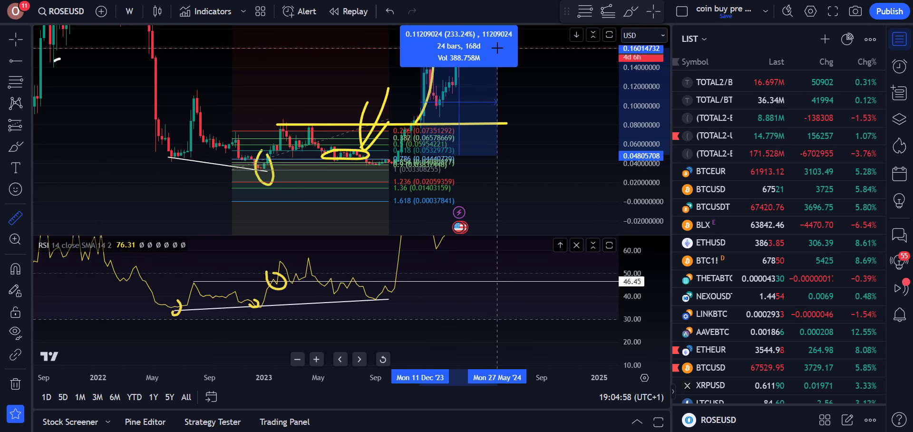
pyautogui.click(501, 49)
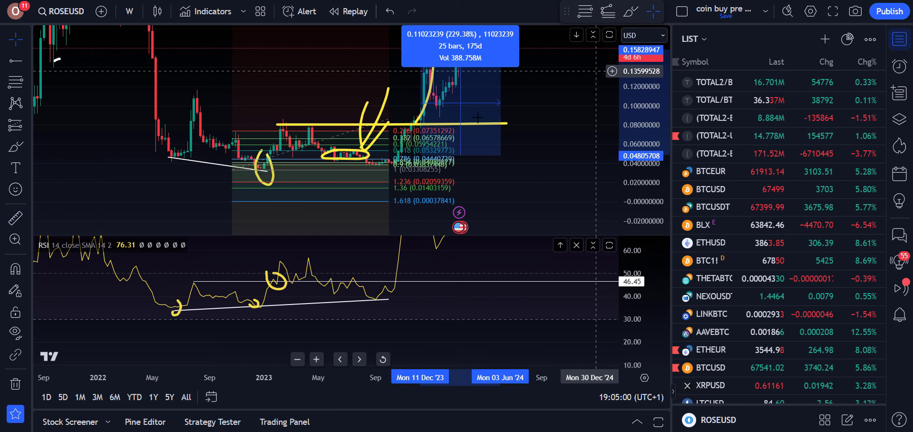
pyautogui.click(28, 39)
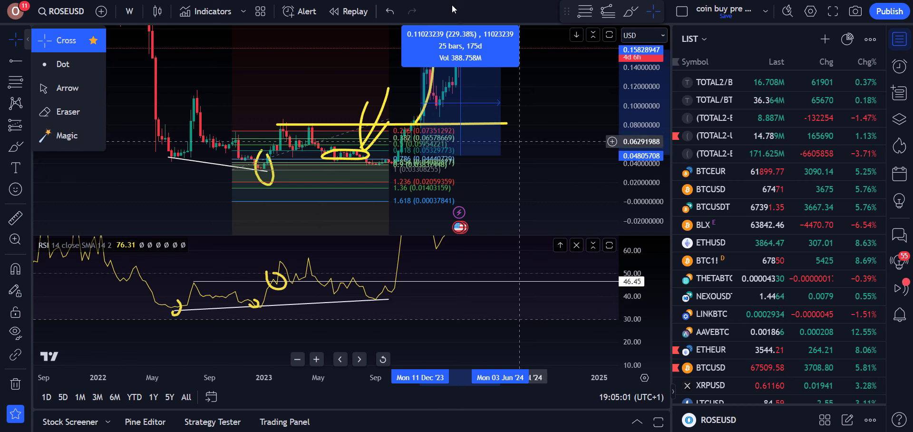
# Undo the brush strokes around the mid-2023 ROSEUSD consolidation, and remove the Fibonacci retracement and the yellow circle at the price low.
pyautogui.click(389, 10)
pyautogui.click(389, 11)
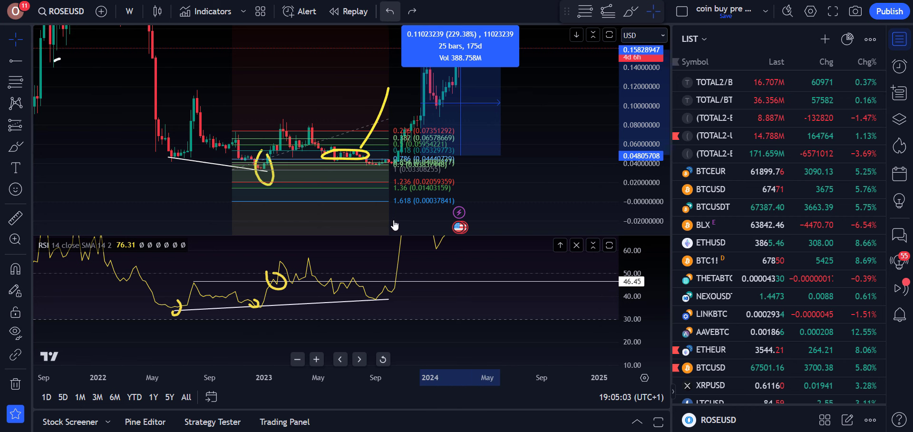
pyautogui.click(390, 10)
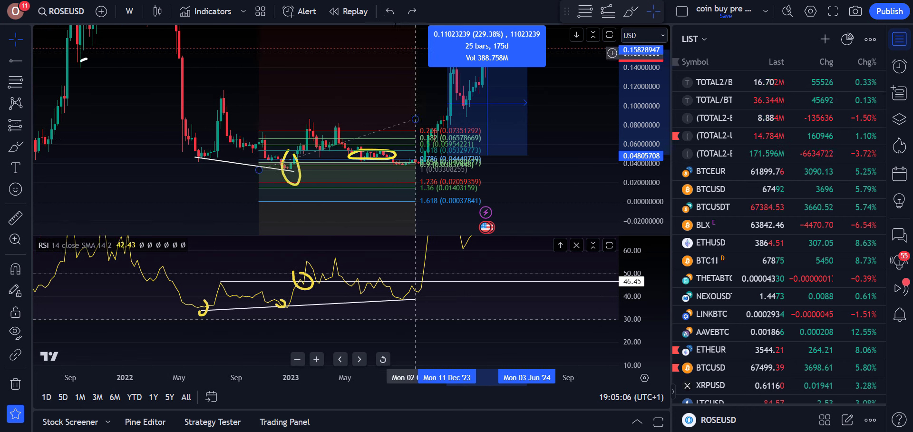
pyautogui.click(389, 11)
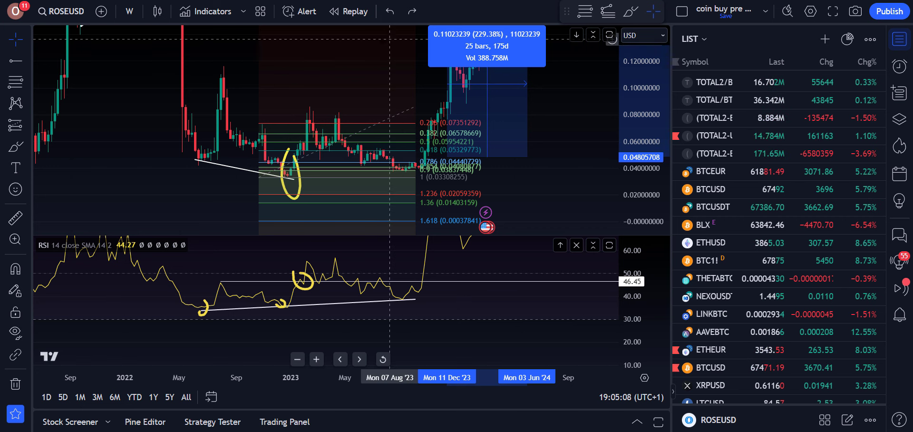
pyautogui.click(361, 149)
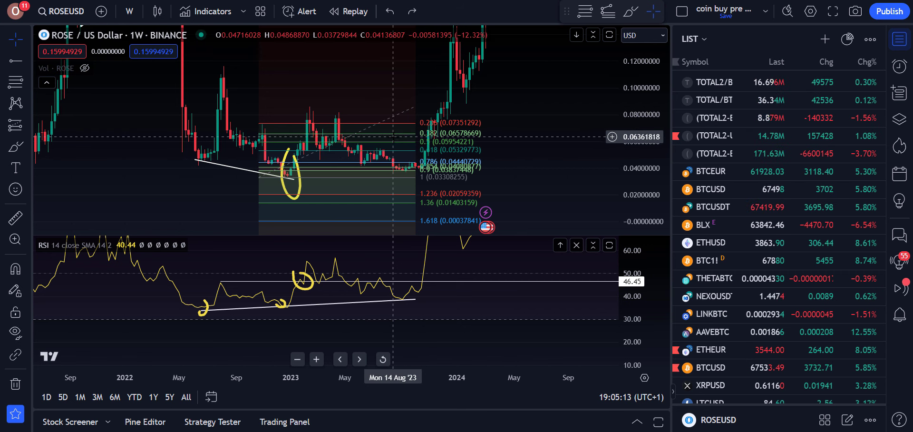
pyautogui.press('Delete')
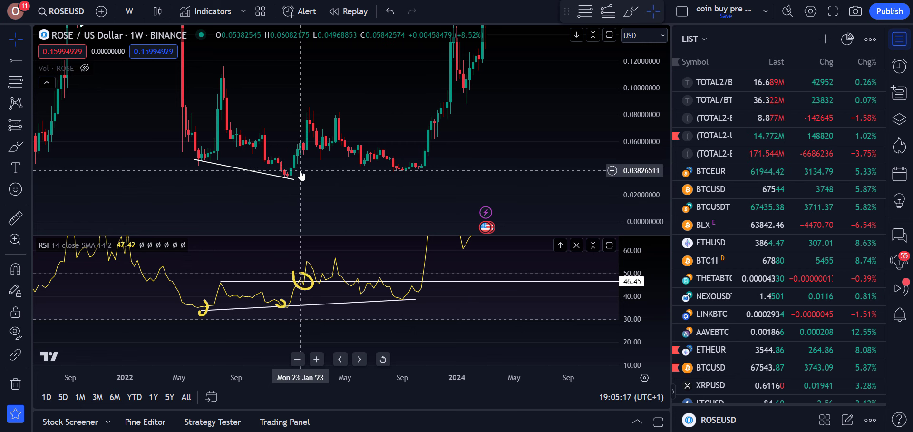
# Measure ROSEUSD from about 0.048 on 21 August 2023 to about 0.040 on 2 October 2023, and brush a rising stroke from that low.
pyautogui.click(16, 218)
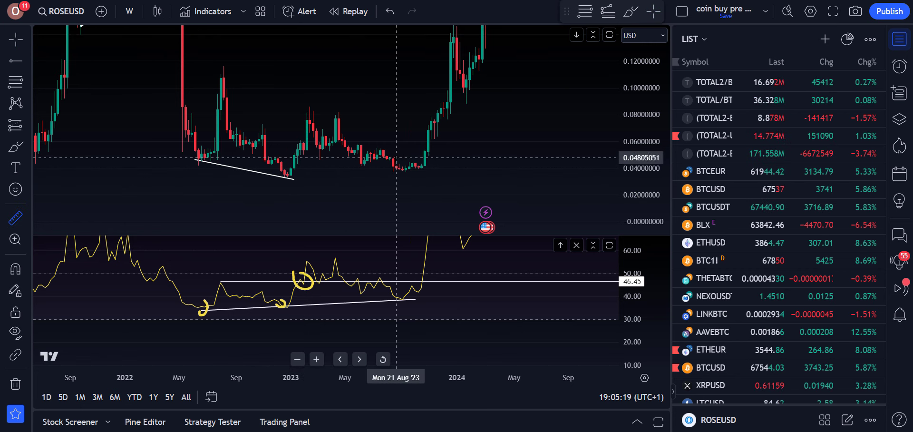
pyautogui.click(397, 157)
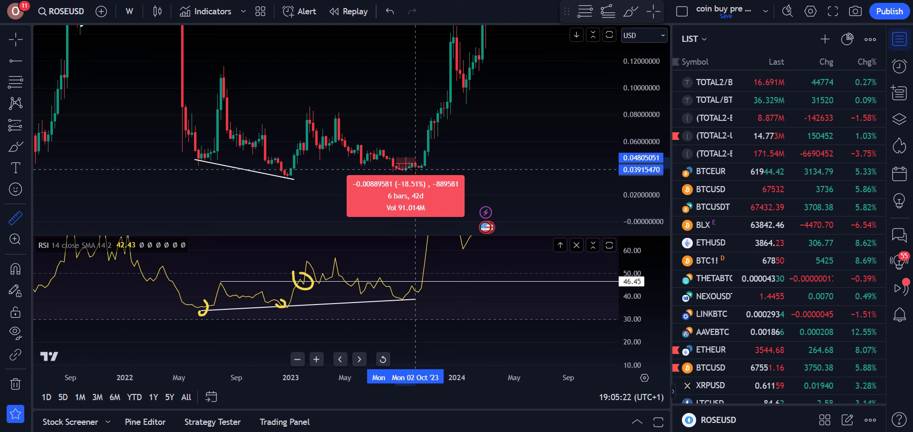
pyautogui.click(416, 168)
pyautogui.click(16, 146)
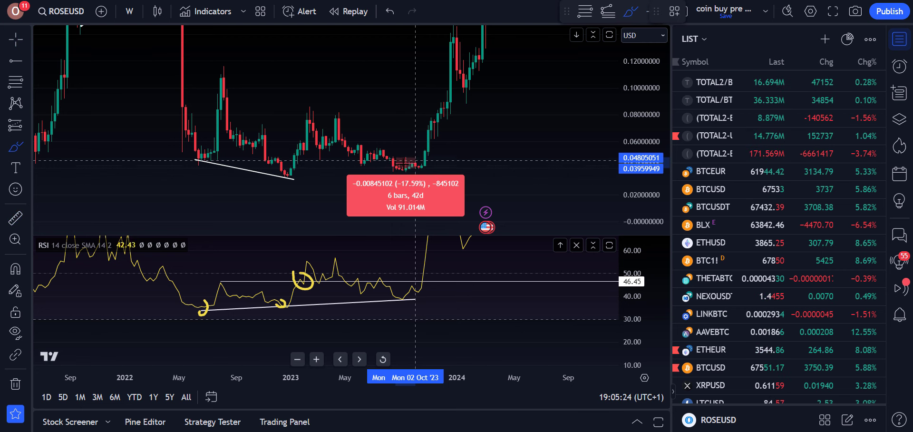
pyautogui.moveTo(407, 166); pyautogui.dragTo(470, 76)
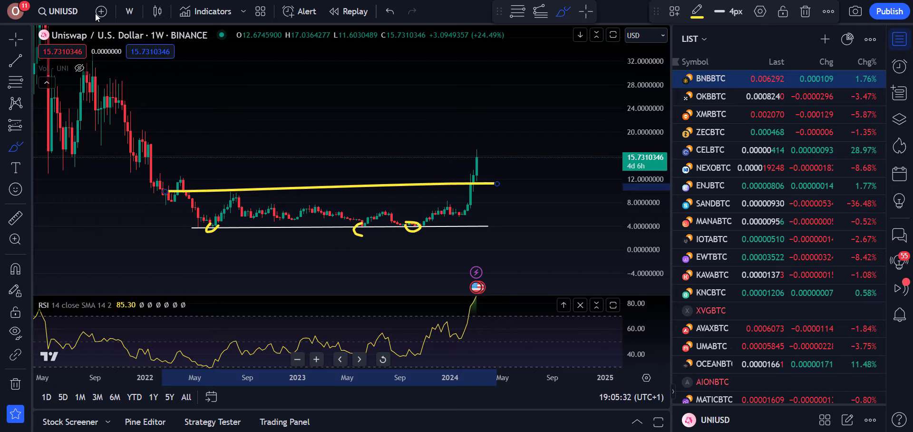
# Switch the UNIUSD chart to the BINANCE LINKUSD symbol.
pyautogui.click(73, 12)
pyautogui.write('LINKUSD')
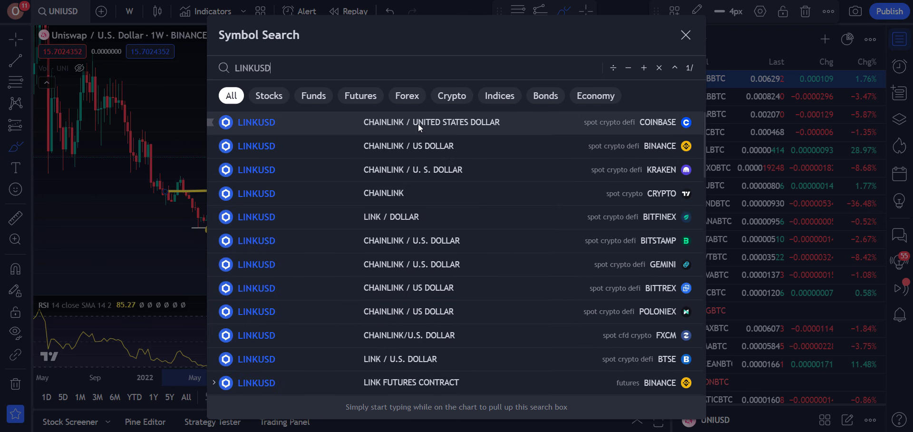
pyautogui.click(346, 145)
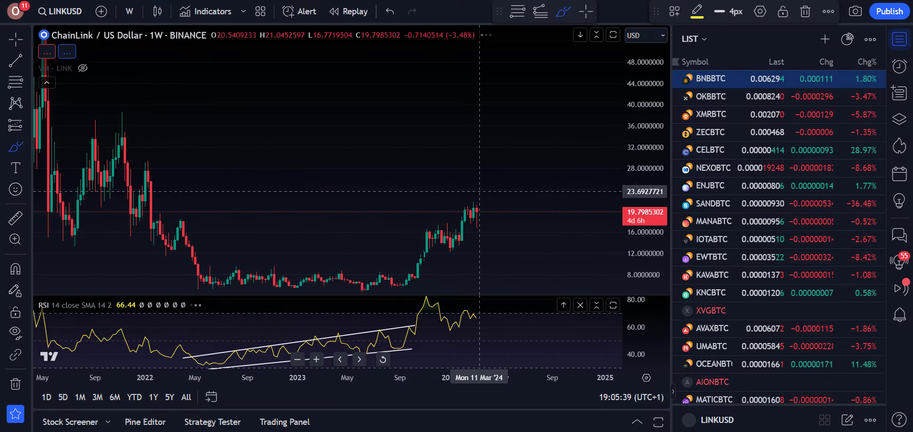
# Delete the yellow brush outline around LINKUSD's sideways range from mid-2022 to October 2023.
pyautogui.moveTo(569, 234); pyautogui.dragTo(569, 146)
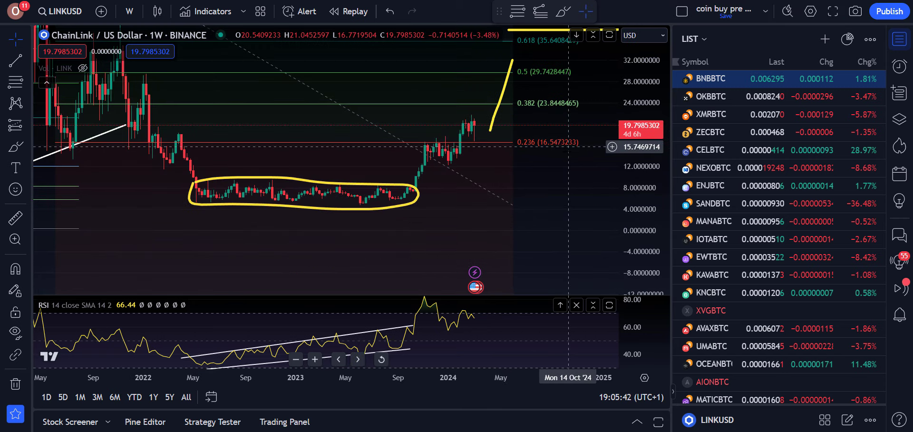
pyautogui.click(413, 192)
pyautogui.press('Delete')
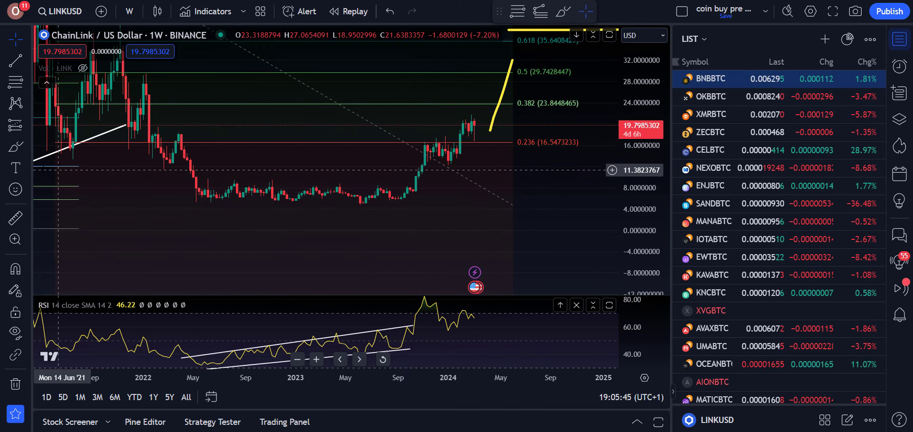
# Brush LINKUSD's 2022–2023 range with boundary lines, waves and rising breakout strokes, and undo the latest strokes.
pyautogui.click(16, 146)
pyautogui.moveTo(186, 195)
pyautogui.mouseDown()
pyautogui.moveTo(410, 197)
pyautogui.moveTo(190, 187)
pyautogui.moveTo(234, 206)
pyautogui.moveTo(333, 199)
pyautogui.moveTo(384, 210)
pyautogui.moveTo(460, 89)
pyautogui.mouseUp()
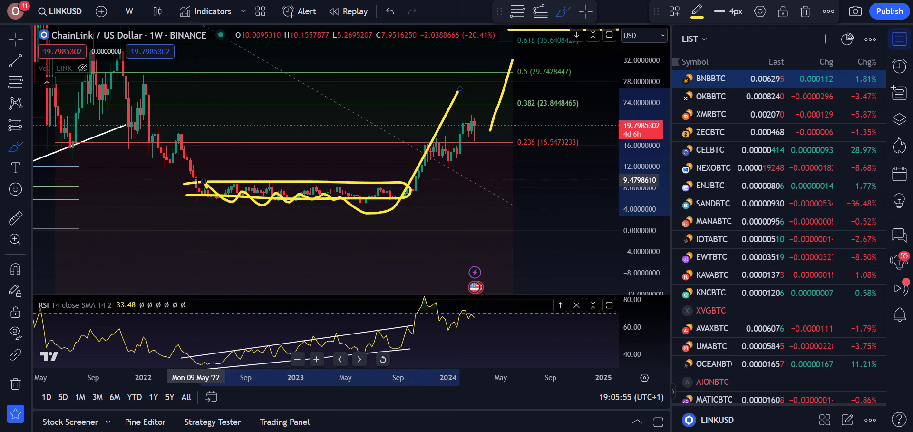
pyautogui.moveTo(199, 190)
pyautogui.mouseDown()
pyautogui.moveTo(249, 177)
pyautogui.moveTo(339, 204)
pyautogui.mouseUp()
pyautogui.moveTo(372, 175); pyautogui.dragTo(431, 137)
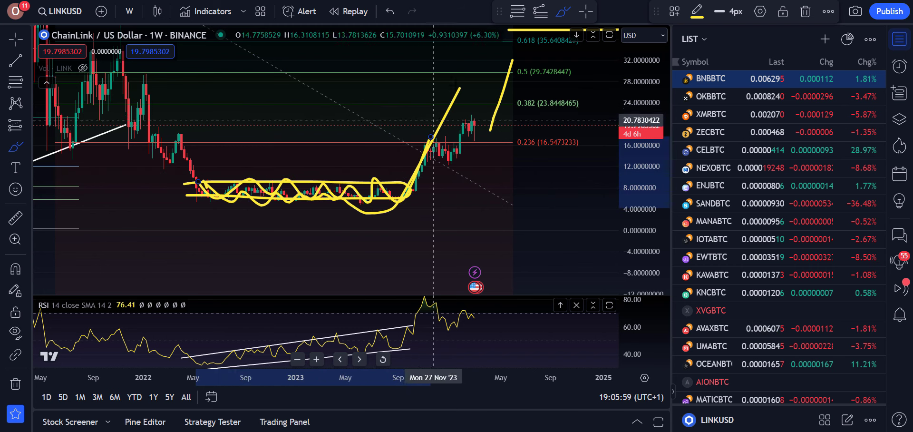
pyautogui.click(390, 10)
pyautogui.click(390, 11)
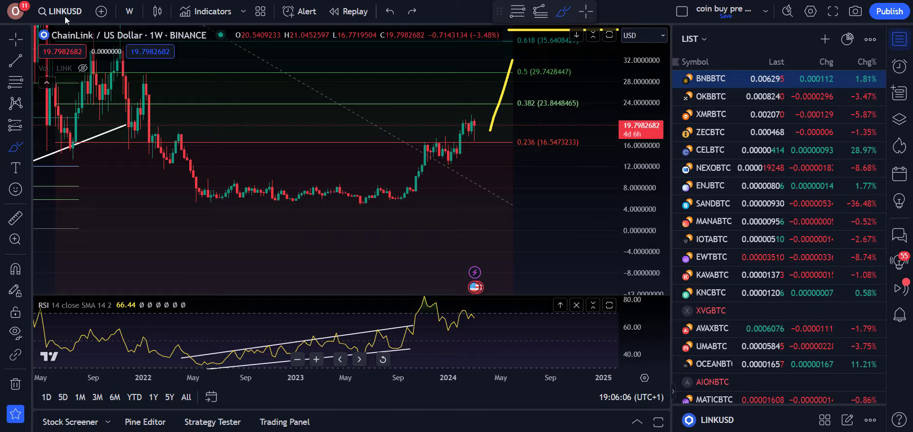
# Return to TradingView and load the LINKBTC chart.
pyautogui.click(64, 16)
pyautogui.write('LINKBTC')
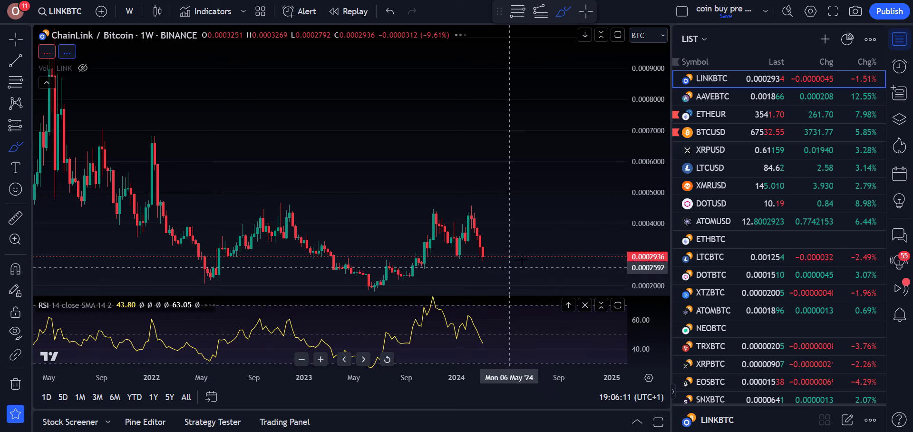
# Brush a small circle around the LINKBTC low of June 2023, near 0.0002.
pyautogui.moveTo(642, 142); pyautogui.dragTo(645, 183)
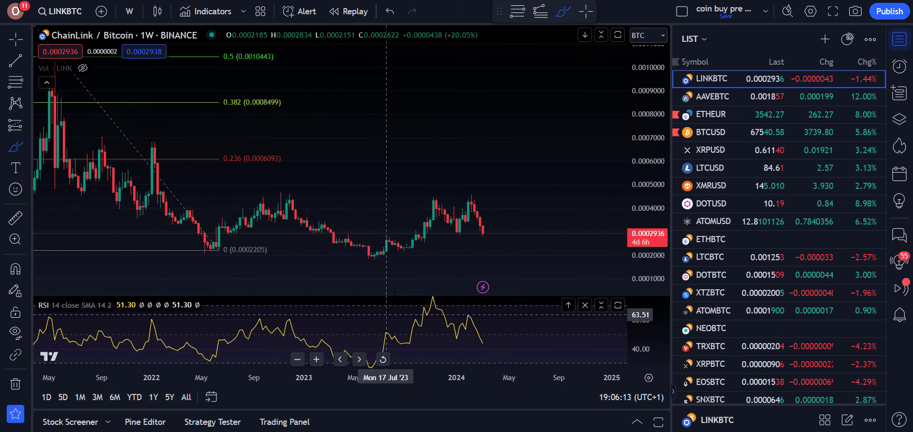
pyautogui.click(8, 143)
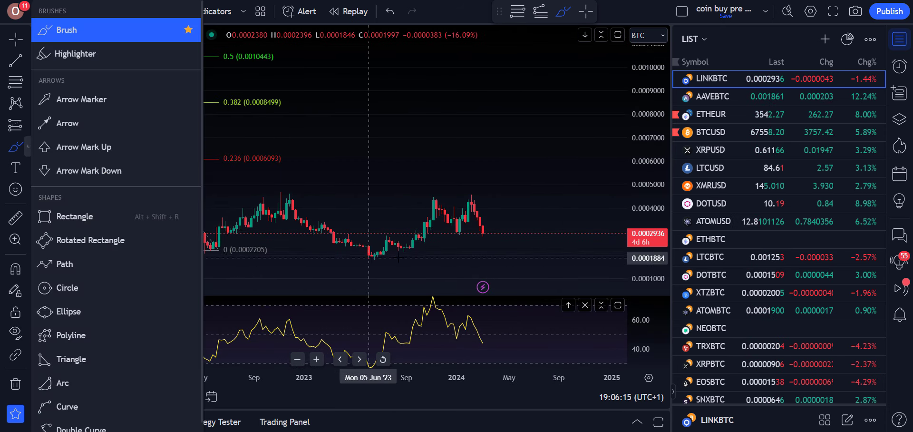
pyautogui.moveTo(383, 250)
pyautogui.mouseDown()
pyautogui.moveTo(366, 252)
pyautogui.moveTo(380, 249)
pyautogui.mouseUp()
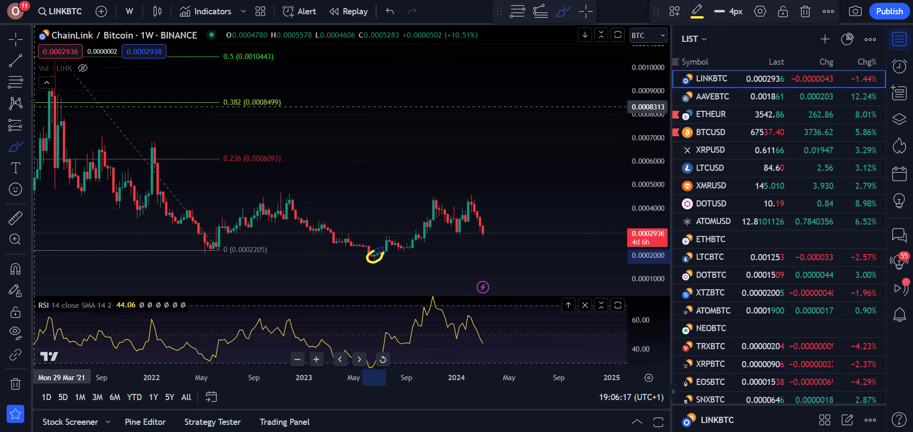
# Draw a Fibonacci retracement on LINKBTC from 0.0001859 at 27 Feb '23 to 0.0004617 at 1 Jul '24.
pyautogui.click(16, 82)
pyautogui.click(328, 258)
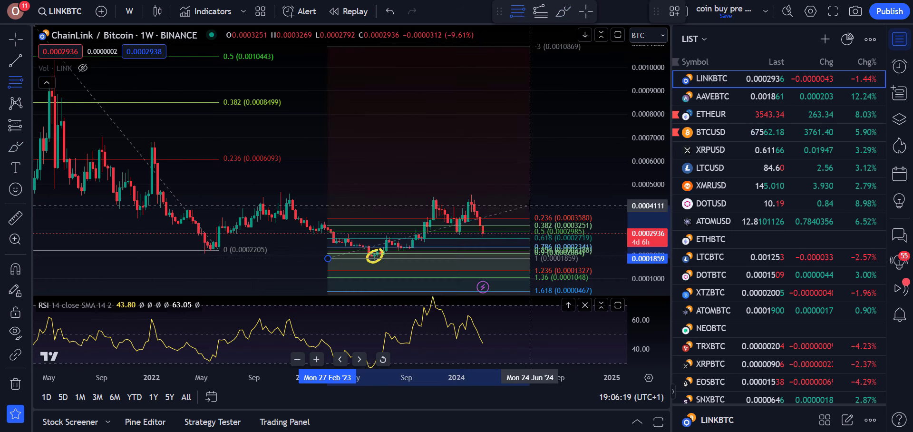
pyautogui.click(533, 194)
# Brush small curved marks beside LINKBTC's latest candles, between the 0.618 and 0.786 Fibonacci levels.
pyautogui.click(16, 147)
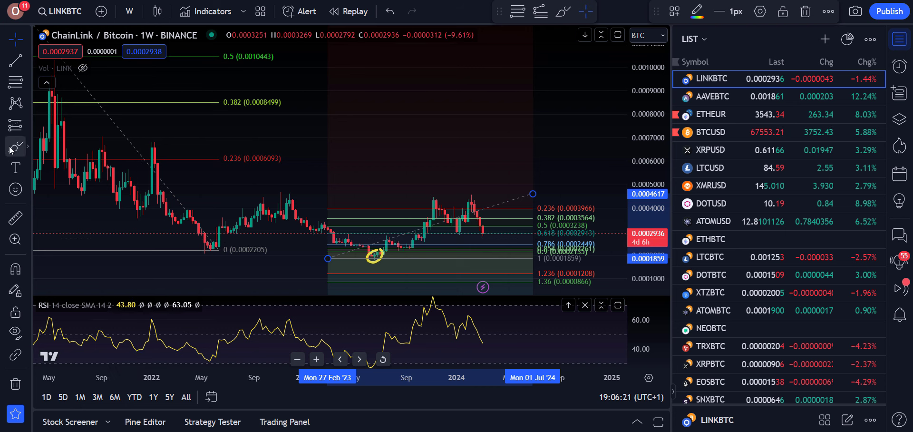
pyautogui.moveTo(489, 237); pyautogui.dragTo(497, 243)
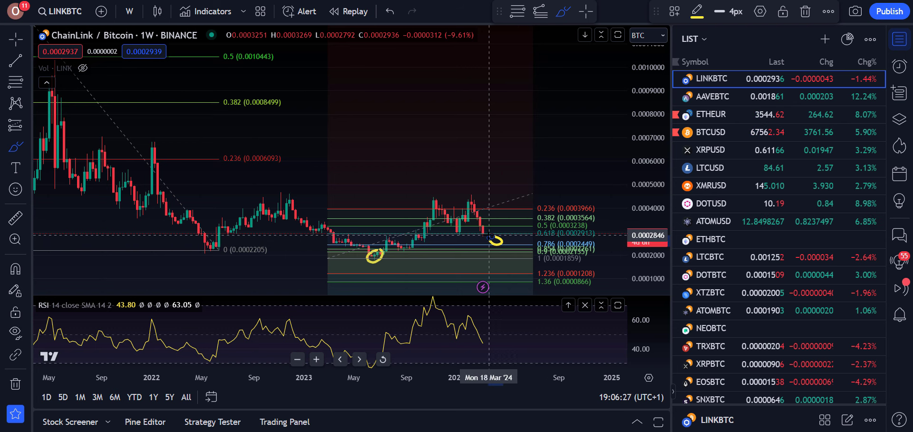
pyautogui.moveTo(488, 234); pyautogui.dragTo(483, 248)
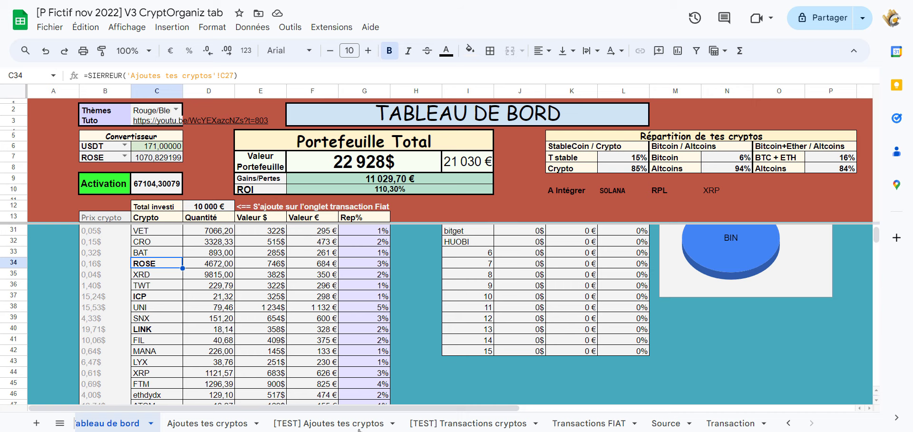
# Switch to the CryptOrganiz dashboard and examine the lower crypto rows, checking ATOM, MATIC and XEC.
pyautogui.scroll(-3, 172, 337)
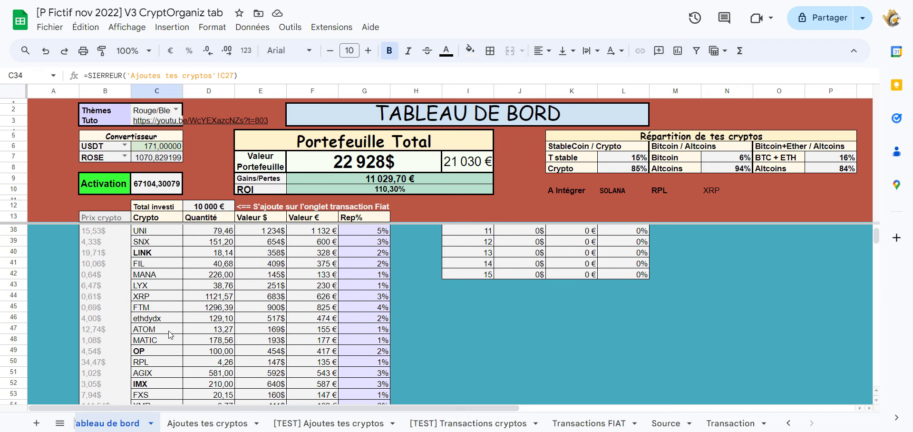
pyautogui.scroll(-3, 170, 335)
pyautogui.scroll(1, 160, 340)
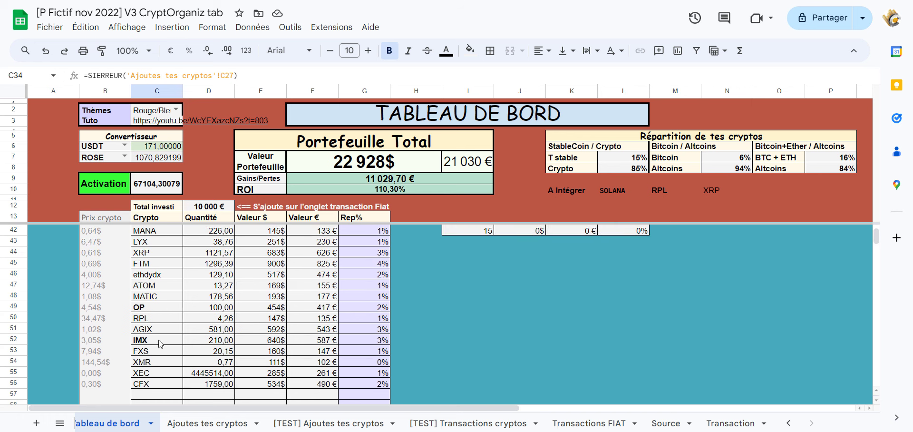
pyautogui.click(146, 287)
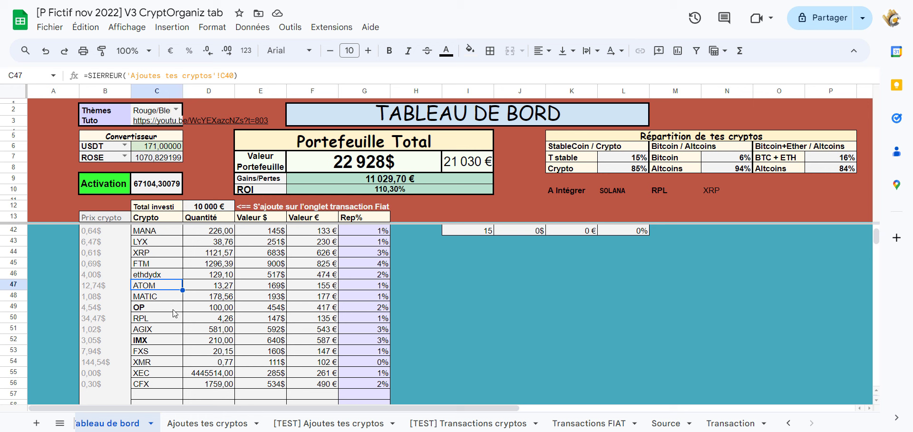
pyautogui.click(160, 298)
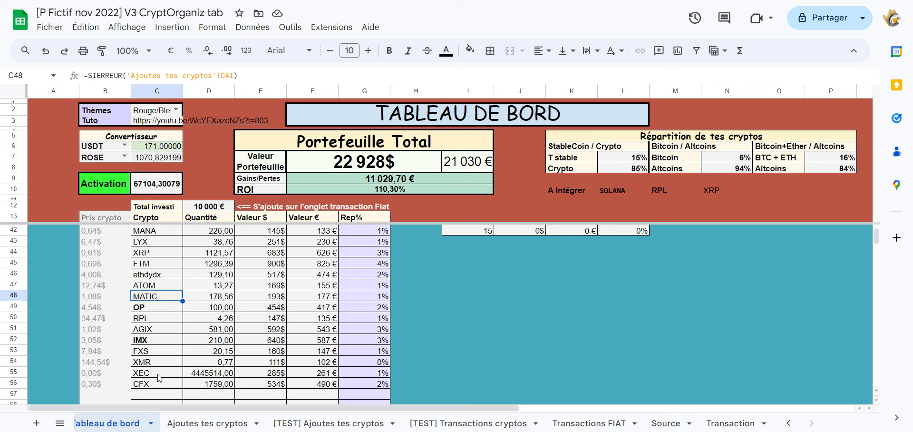
pyautogui.click(160, 376)
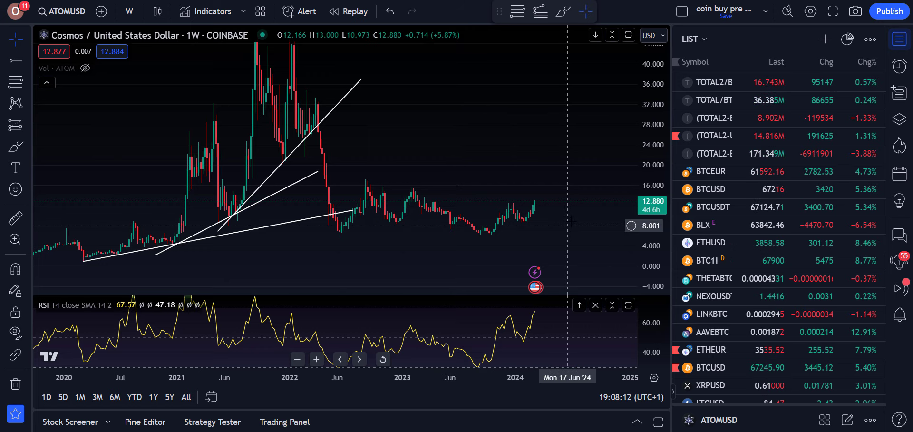
# Brush circles around ATOMUSD's mid-2022 and late-2023 lows, with a falling resistance and breakout path, and undo all these strokes.
pyautogui.moveTo(568, 213); pyautogui.dragTo(547, 215)
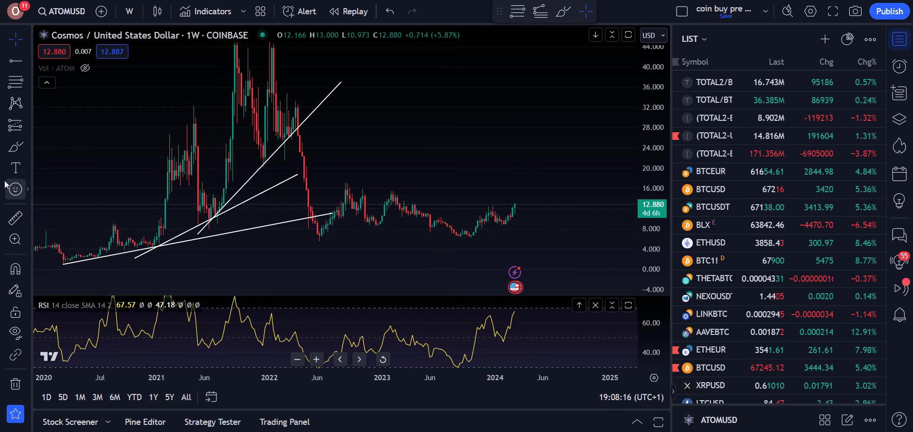
pyautogui.click(16, 147)
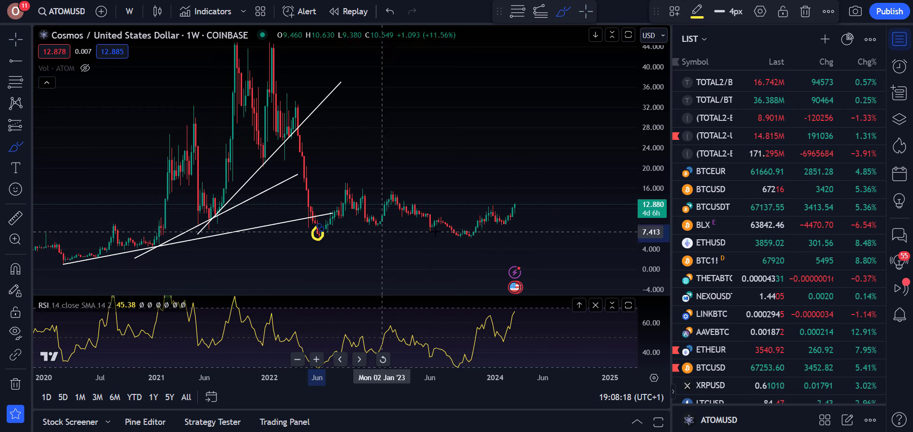
pyautogui.moveTo(458, 227)
pyautogui.mouseDown()
pyautogui.moveTo(456, 238)
pyautogui.moveTo(470, 232)
pyautogui.mouseUp()
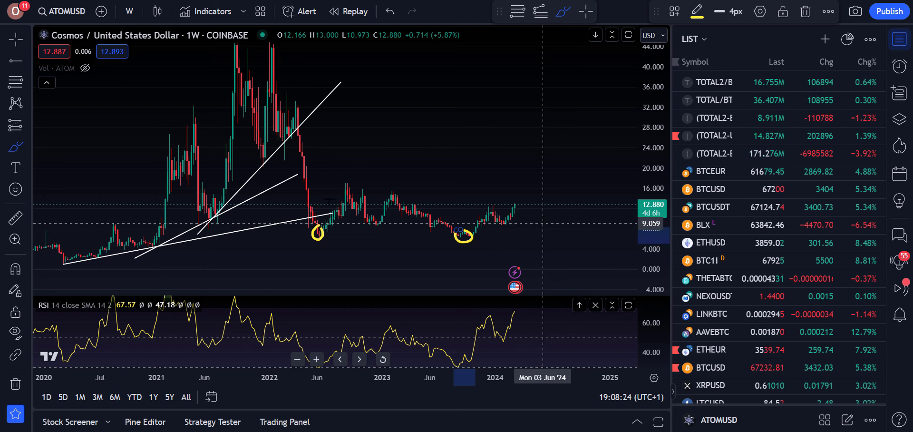
pyautogui.moveTo(337, 185)
pyautogui.mouseDown()
pyautogui.moveTo(532, 207)
pyautogui.moveTo(560, 115)
pyautogui.mouseUp()
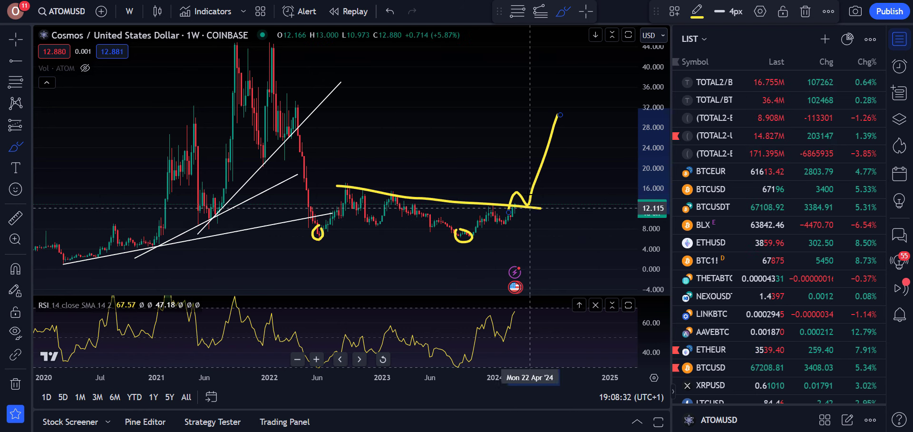
pyautogui.click(390, 11)
pyautogui.click(390, 11)
pyautogui.click(390, 12)
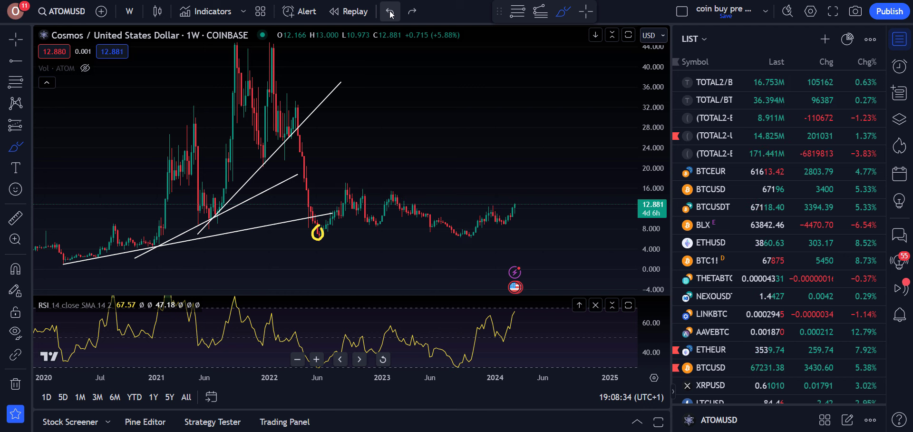
pyautogui.click(390, 12)
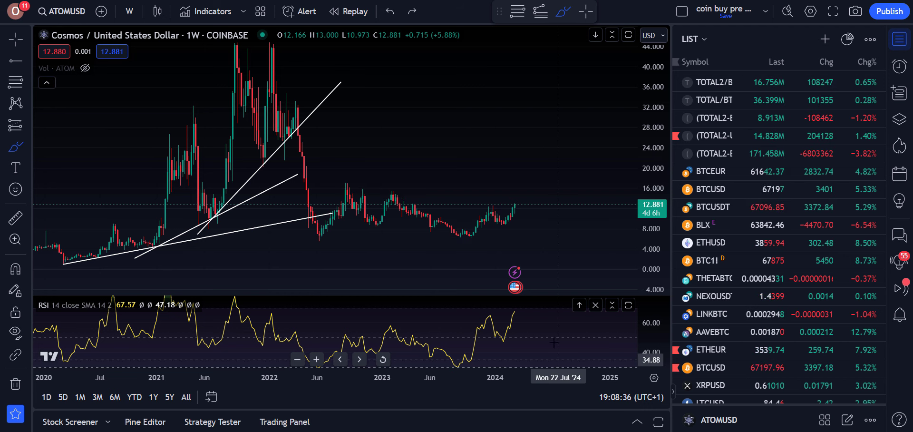
# Brush a rough circle around ATOMUSD's late-2023 low, and brush and undo another stroke around the mid-2022 low.
pyautogui.moveTo(450, 223)
pyautogui.mouseDown()
pyautogui.moveTo(473, 250)
pyautogui.moveTo(458, 224)
pyautogui.mouseUp()
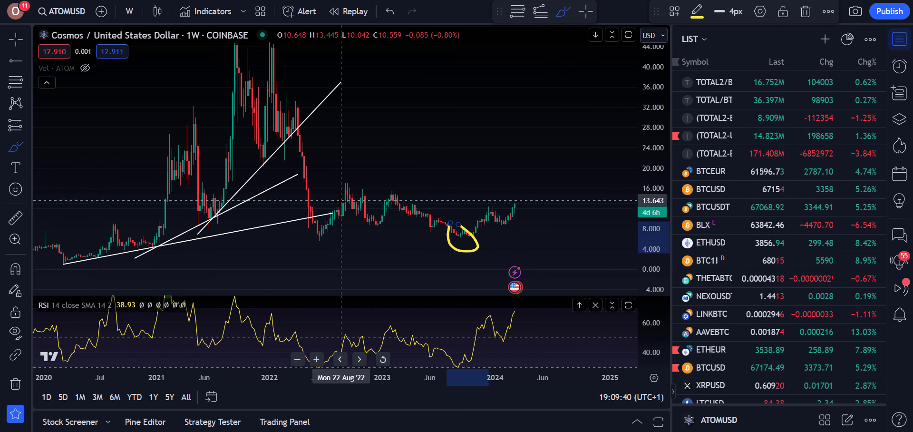
pyautogui.moveTo(337, 201)
pyautogui.mouseDown()
pyautogui.moveTo(509, 198)
pyautogui.moveTo(521, 207)
pyautogui.moveTo(300, 249)
pyautogui.mouseUp()
pyautogui.hotkey('ctrl', 'z')
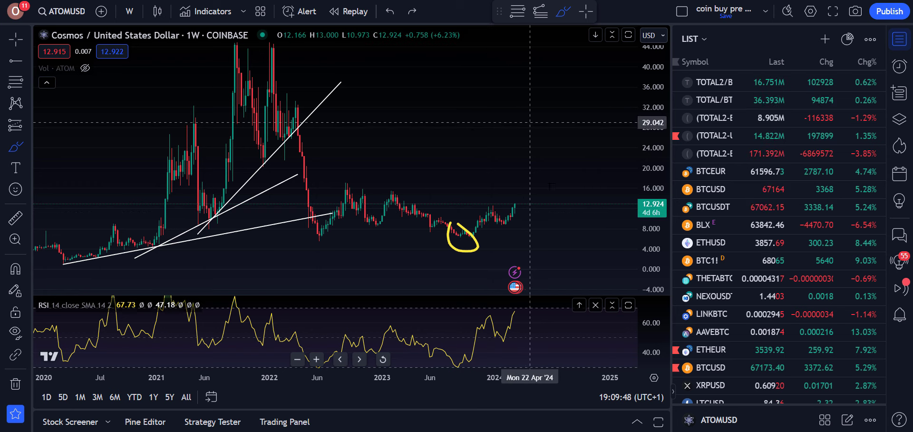
# Brush a short rising mark beside ATOMUSD's latest candle and a projection up to about 29, and undo the projection.
pyautogui.moveTo(521, 204); pyautogui.dragTo(530, 198)
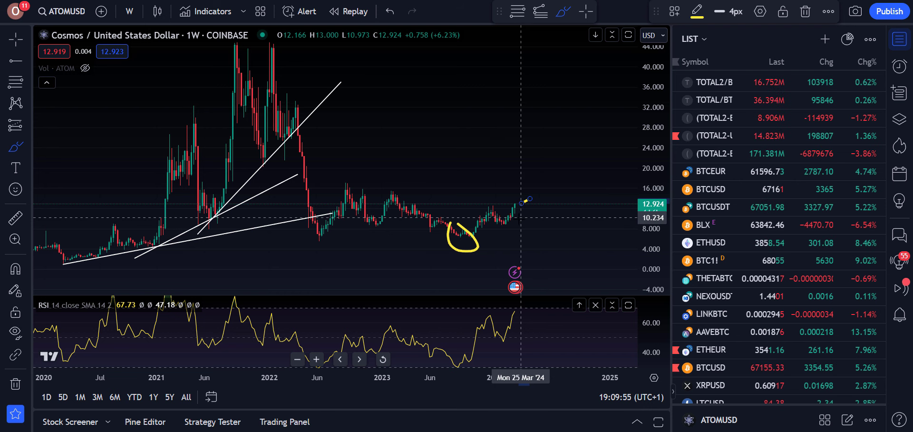
pyautogui.moveTo(516, 218)
pyautogui.mouseDown()
pyautogui.moveTo(536, 199)
pyautogui.moveTo(565, 123)
pyautogui.mouseUp()
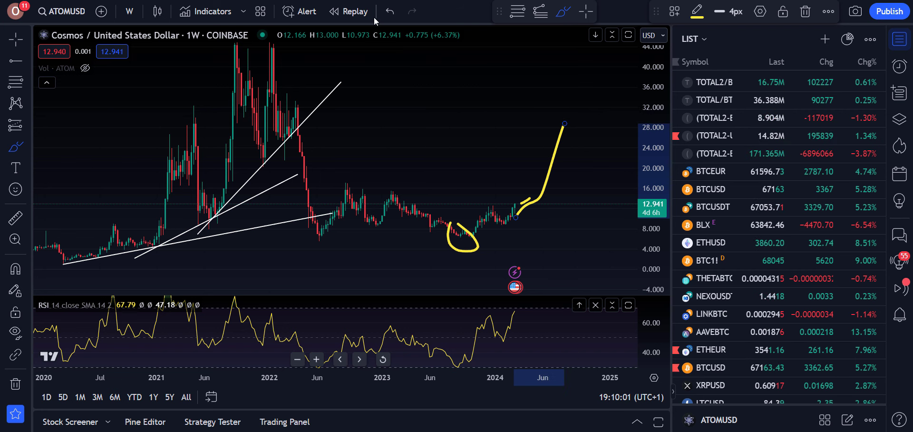
pyautogui.click(389, 11)
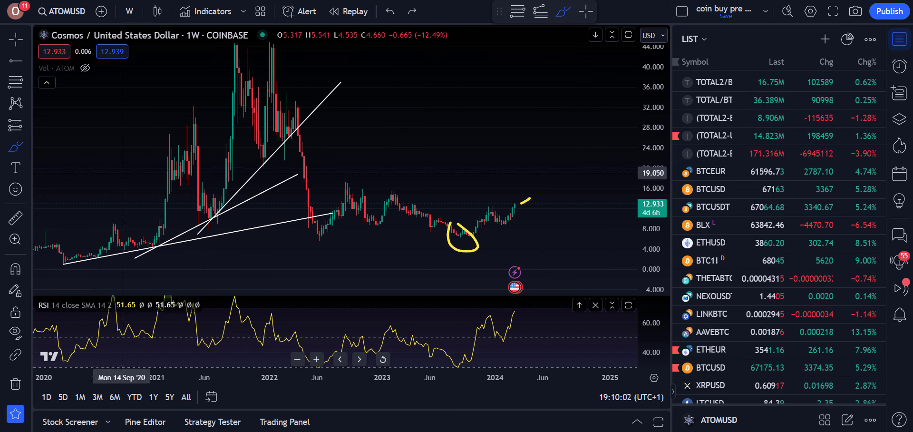
# Brush an arc around ATOMUSD's twin peaks of late 2021 and early 2022, near 45, and show the earlier price history.
pyautogui.moveTo(245, 56)
pyautogui.mouseDown()
pyautogui.moveTo(242, 78)
pyautogui.moveTo(296, 58)
pyautogui.mouseUp()
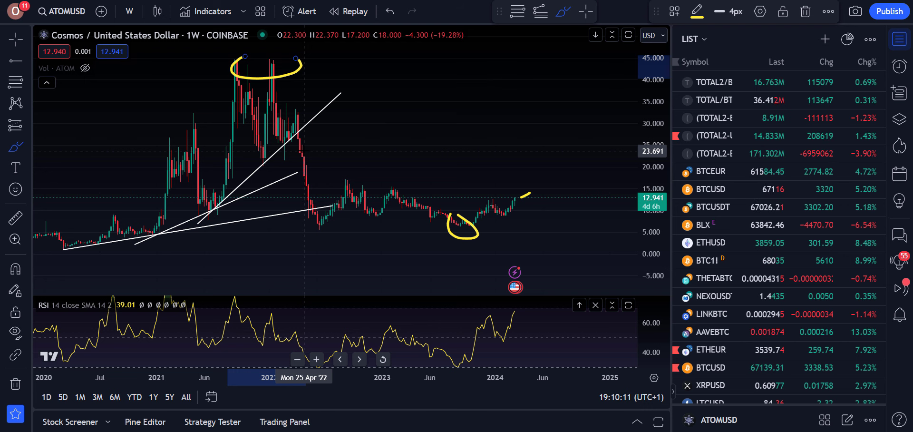
pyautogui.moveTo(304, 151)
pyautogui.mouseDown()
pyautogui.moveTo(397, 82)
pyautogui.moveTo(607, 80)
pyautogui.mouseUp()
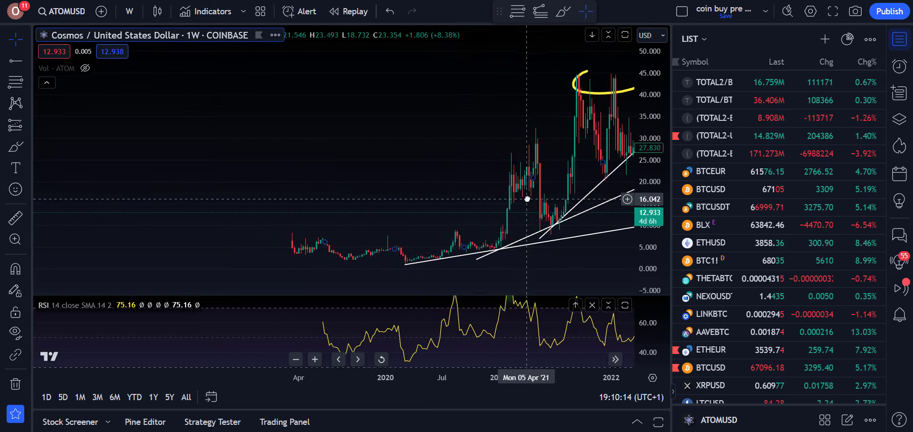